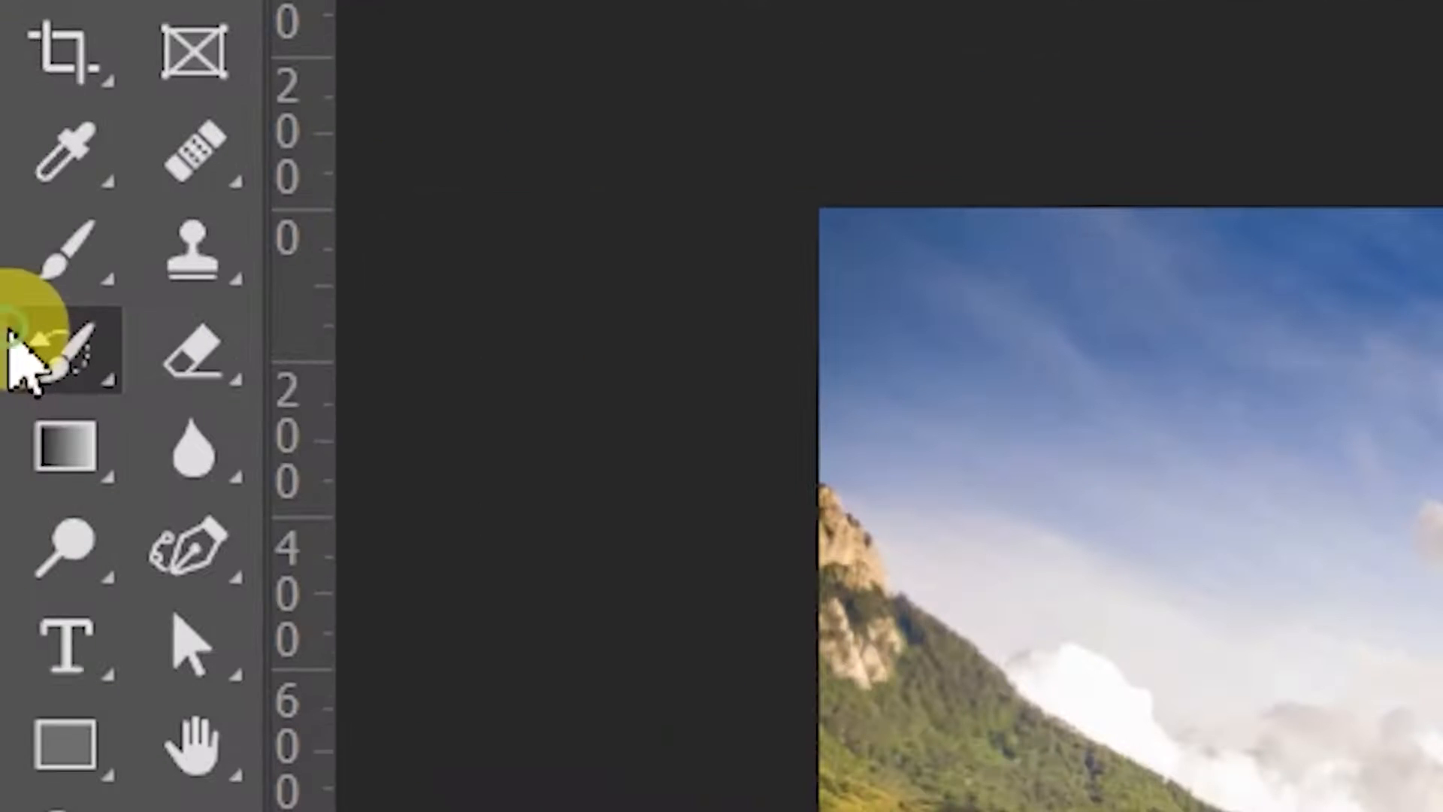
# Choose the History Brush Tool and show the History panel.
pyautogui.rightClick(16, 230)
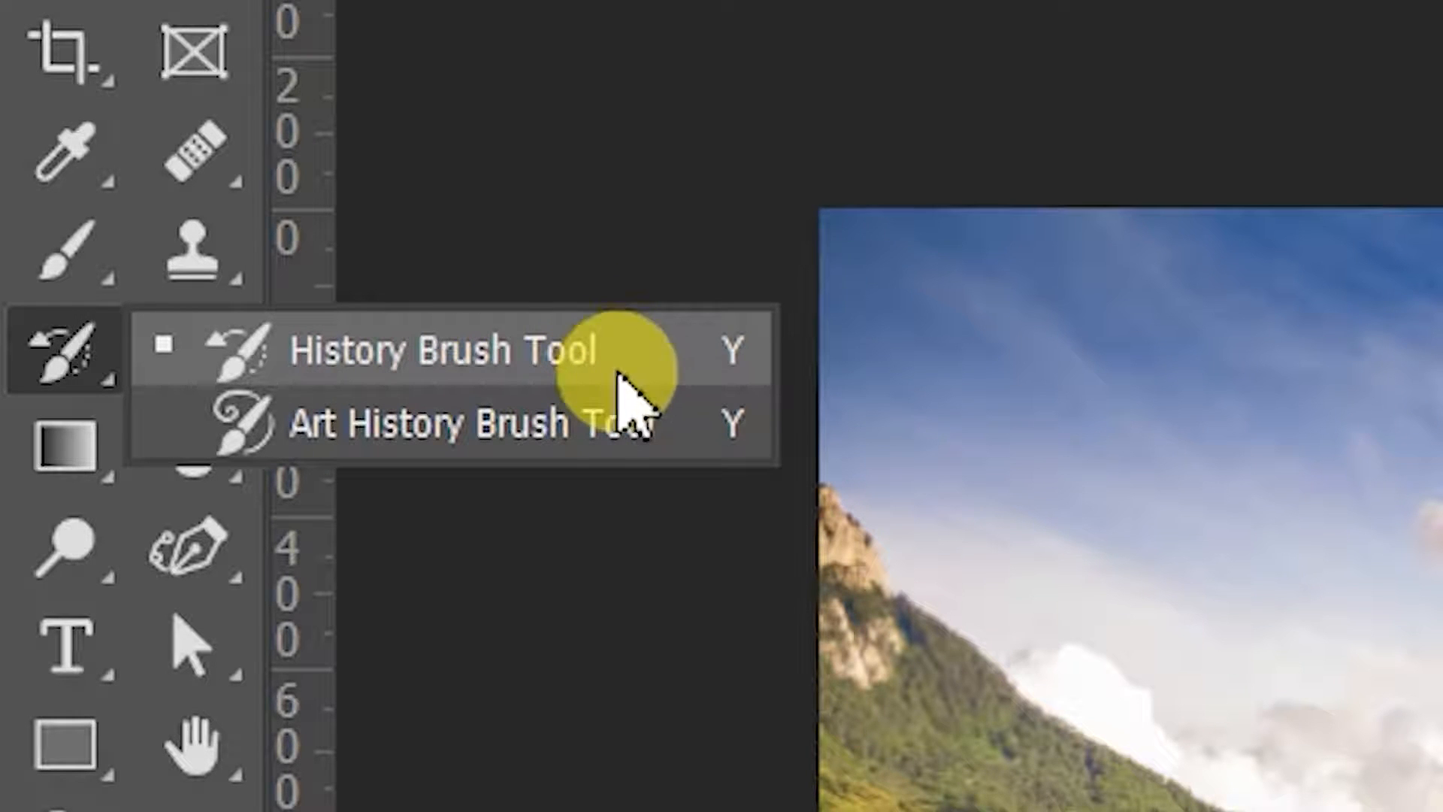
pyautogui.click(791, 131)
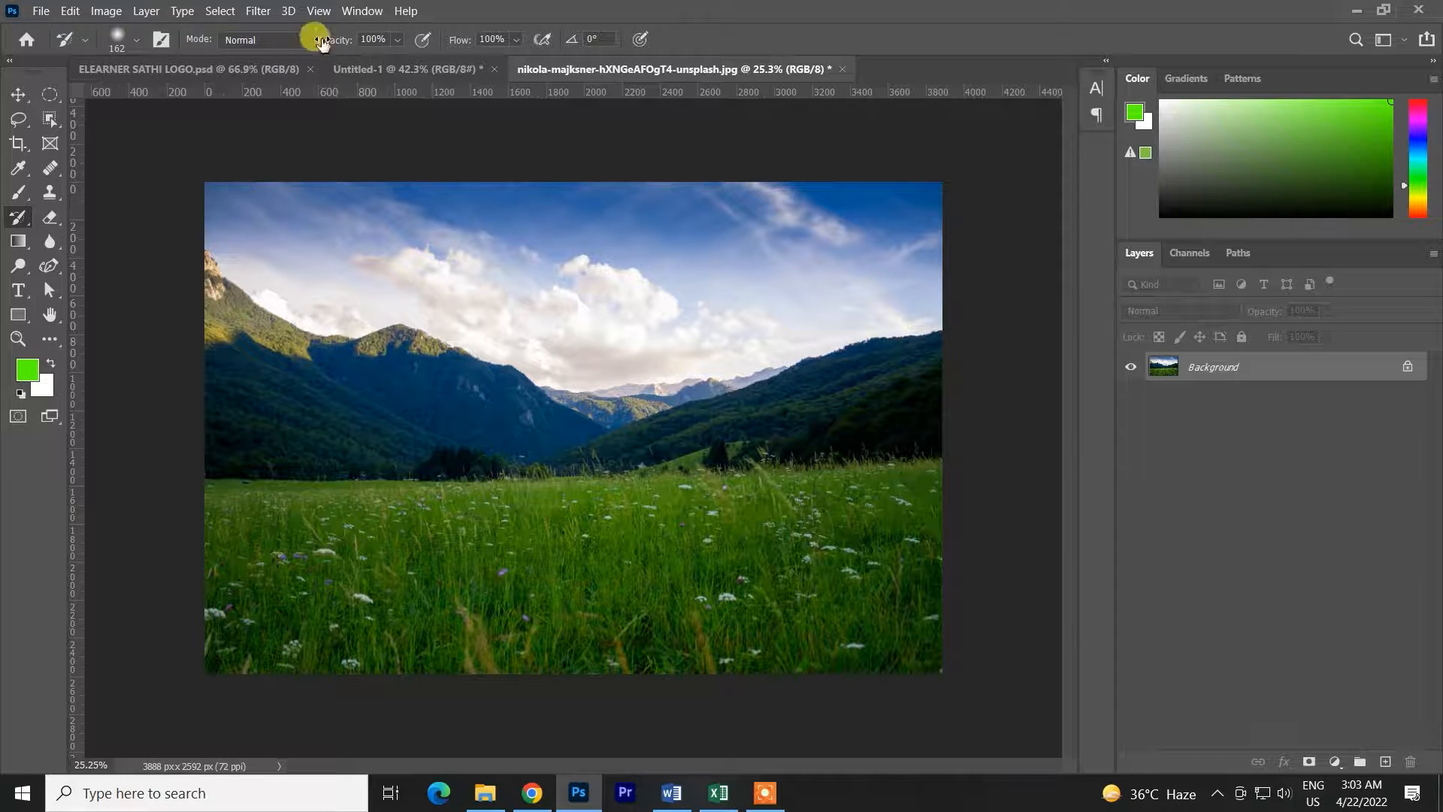
pyautogui.click(362, 11)
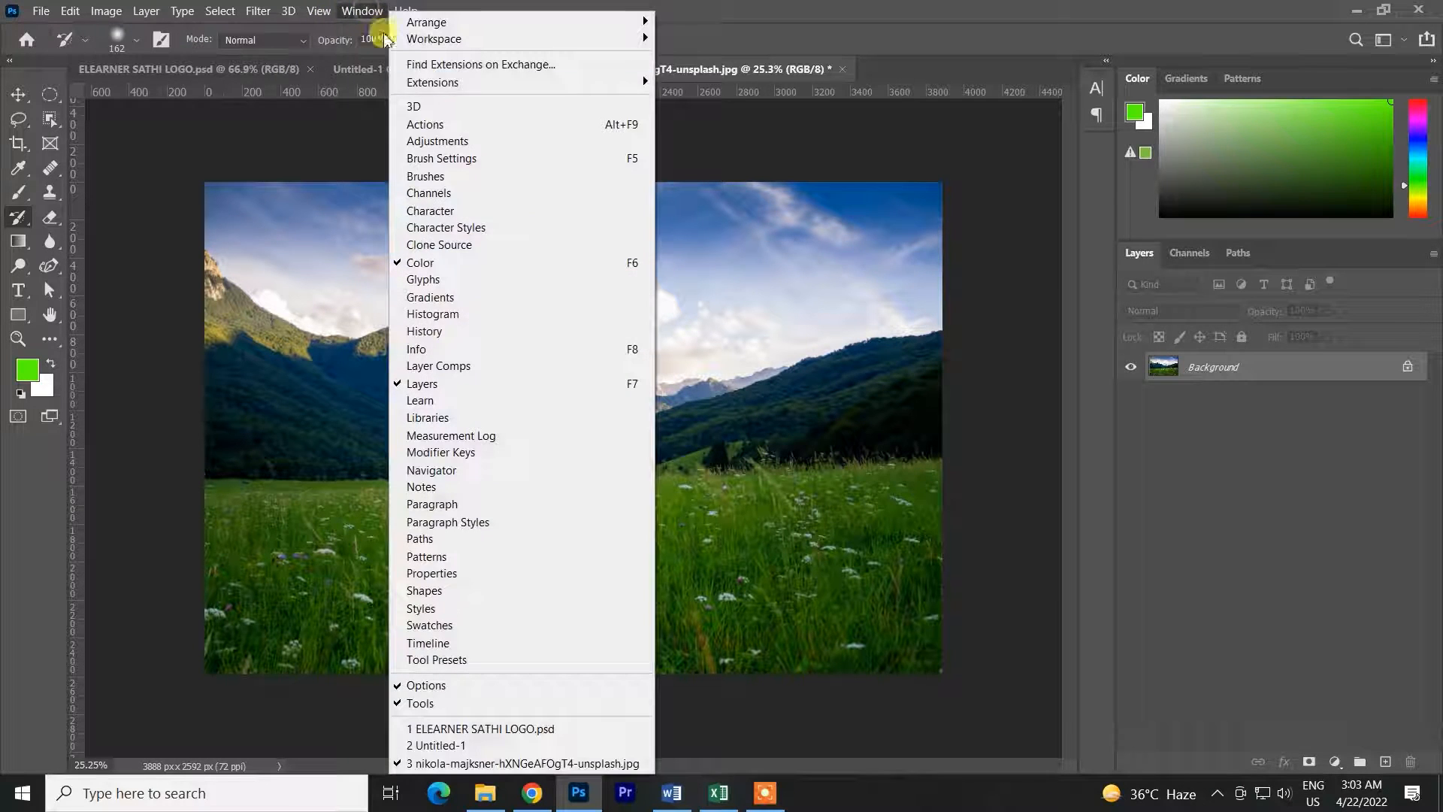
pyautogui.click(442, 333)
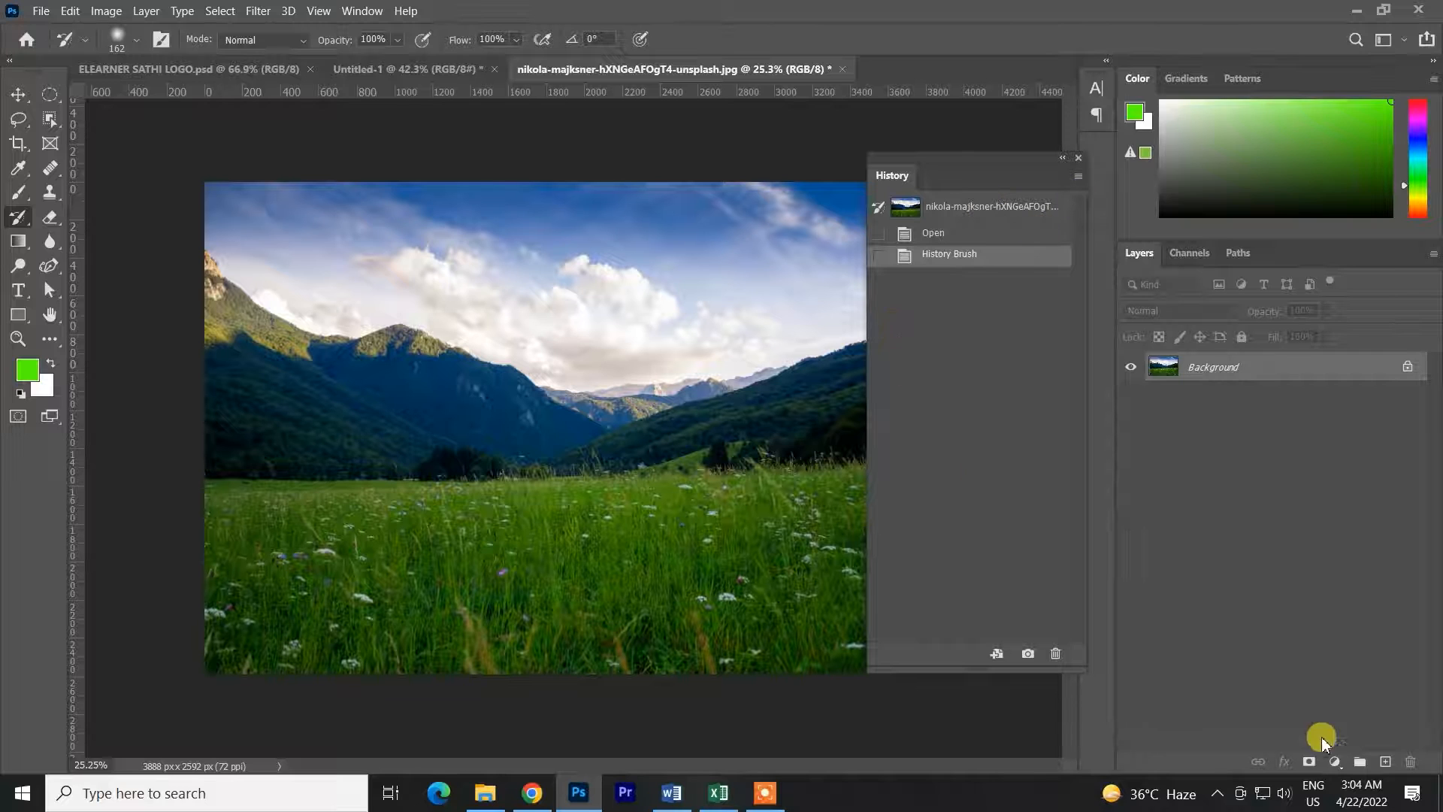
# Add a blank layer above the Background and delete it to record both actions in the history.
pyautogui.click(1385, 763)
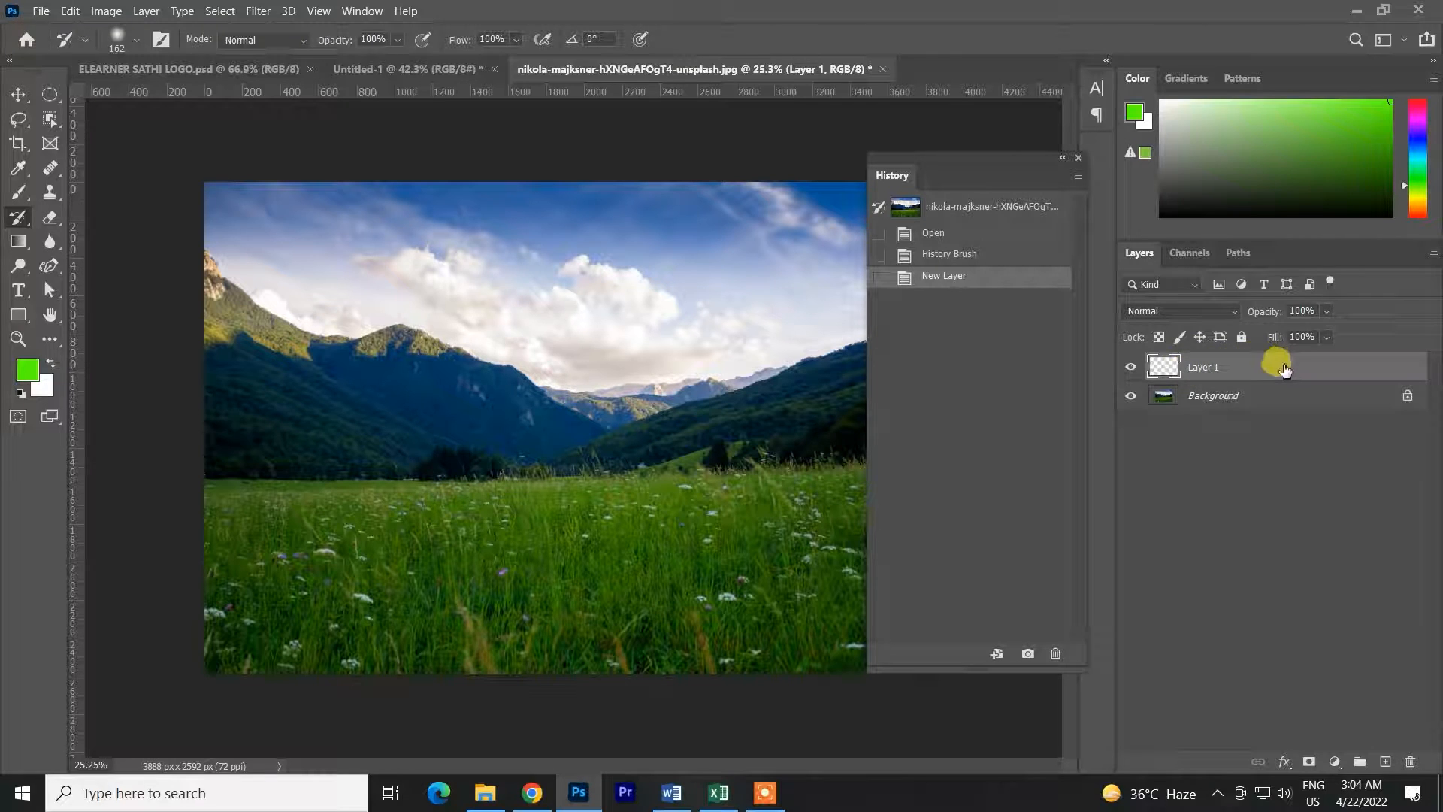
pyautogui.press('Delete')
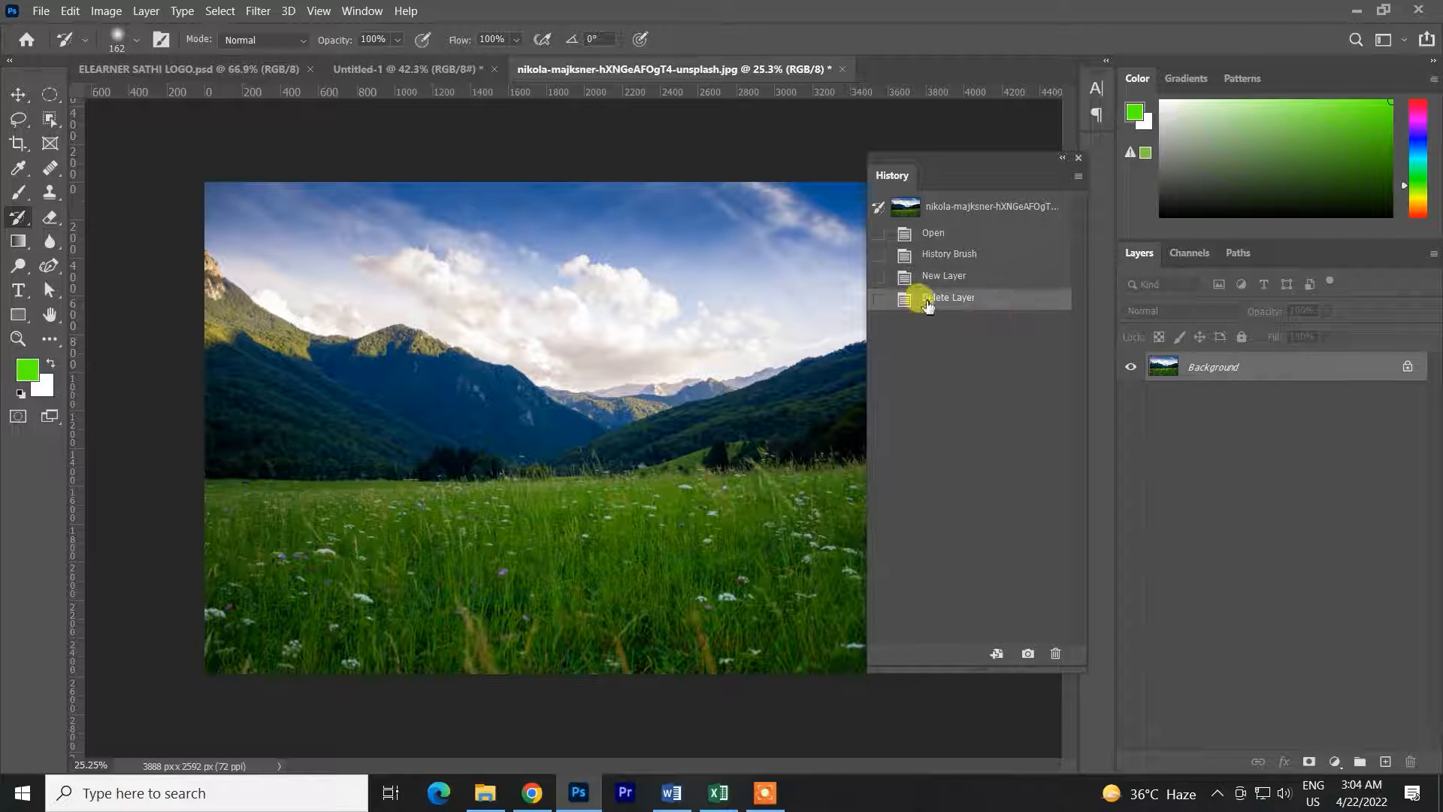
# Return to the New Layer history state, and undo and redo around the Delete Layer state.
pyautogui.click(942, 276)
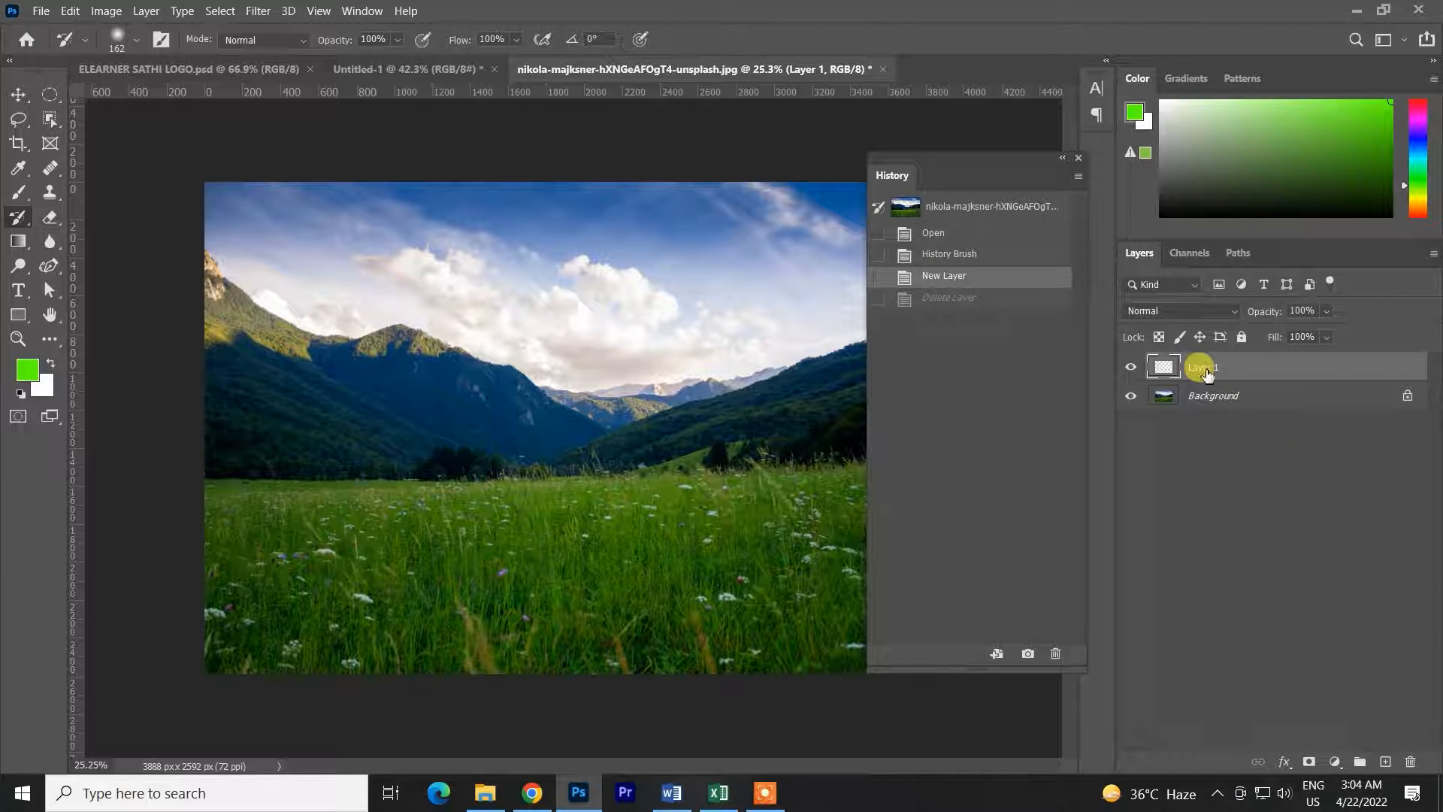
pyautogui.hotkey('ctrl', 'z')
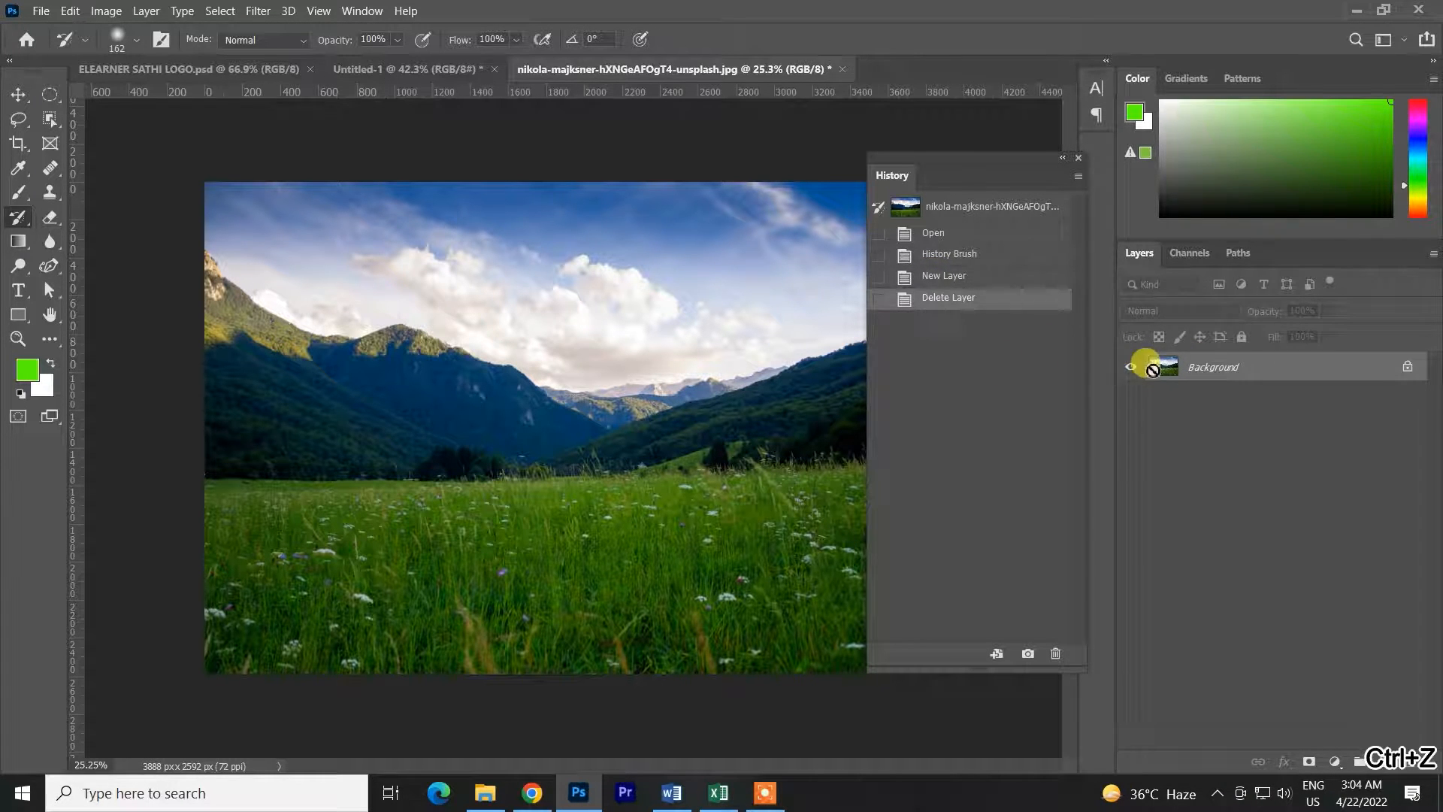
pyautogui.hotkey('ctrl', 'z')
pyautogui.hotkey('ctrl', 'shift', 'z')
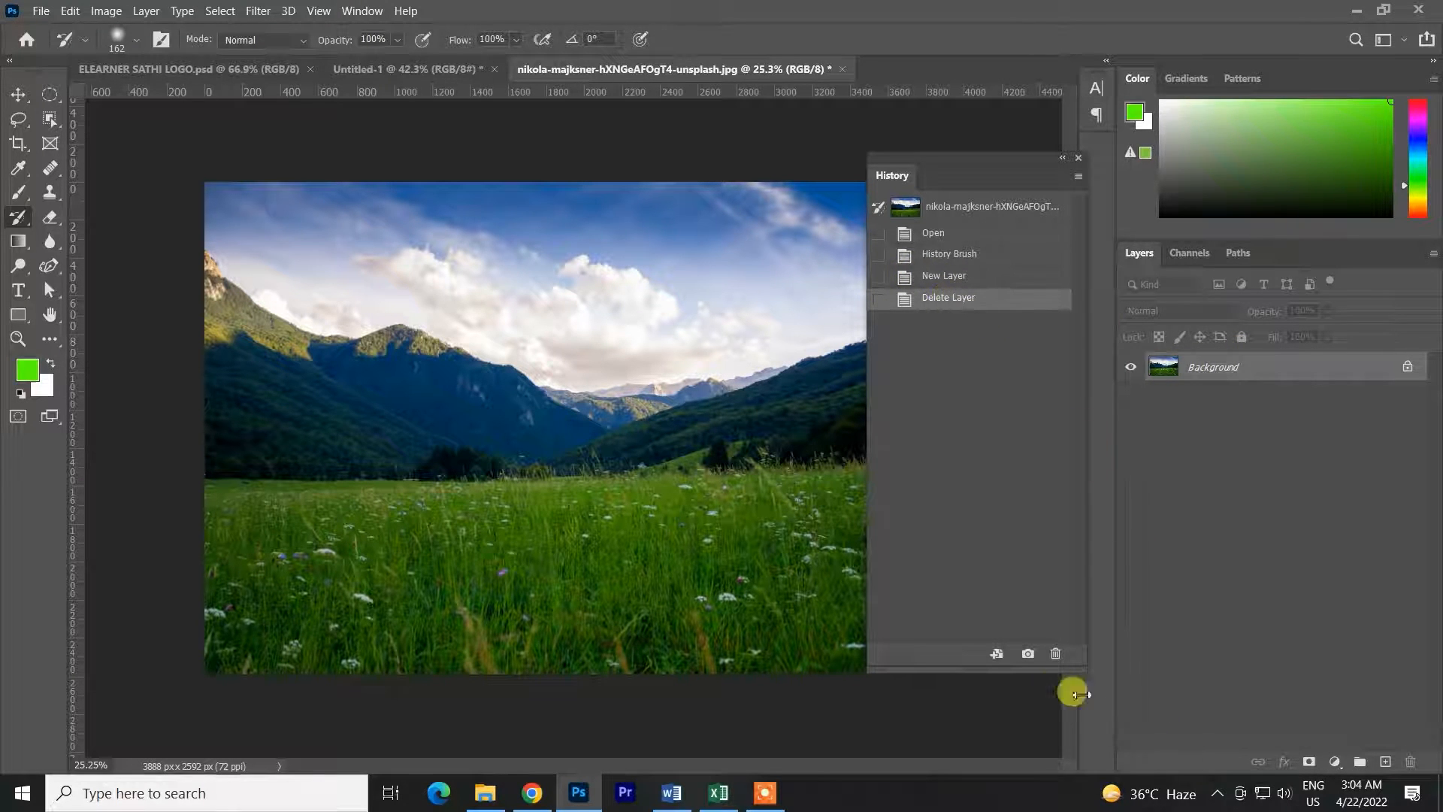
# Delete the Delete Layer and New Layer states from the history.
pyautogui.click(1056, 654)
pyautogui.press('Return')
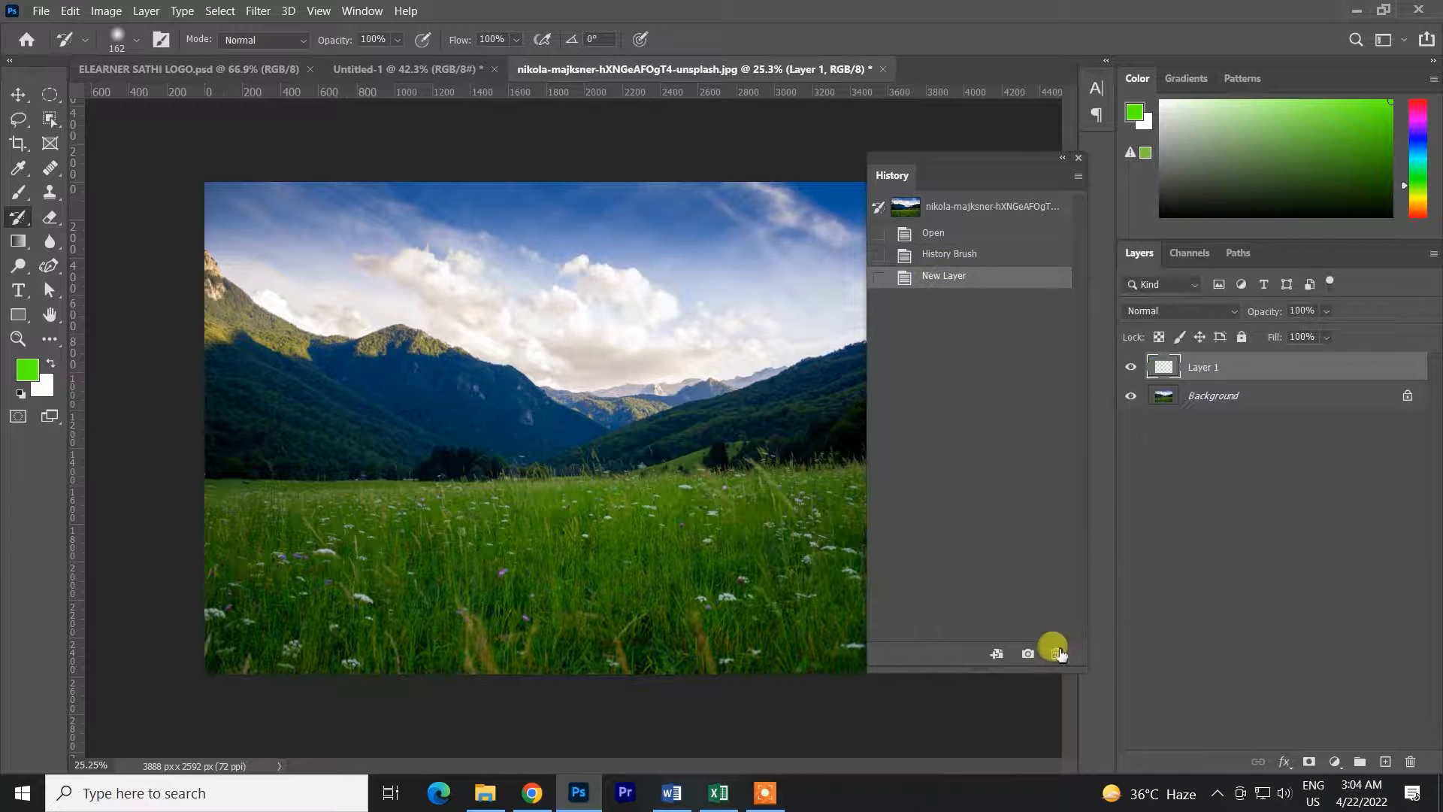
pyautogui.click(1055, 653)
pyautogui.click(657, 306)
# Undo several steps back to the Open state and redo forward to the New Layer state.
pyautogui.hotkey('ctrl', 'z')
pyautogui.hotkey('ctrl', 'z')
pyautogui.hotkey('ctrl', 'z')
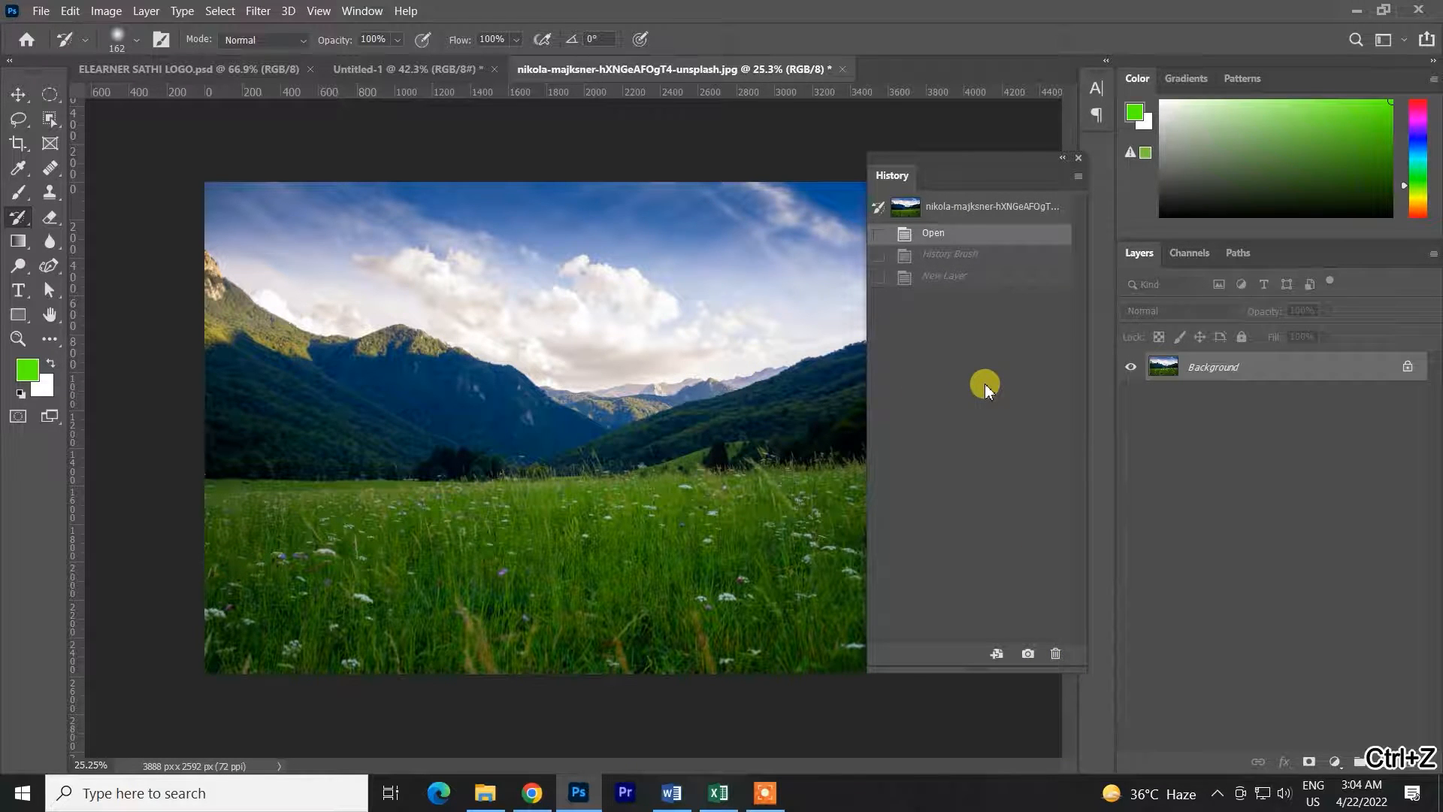
pyautogui.hotkey('ctrl', 'shift', 'z')
pyautogui.hotkey('ctrl', 'shift', 'z')
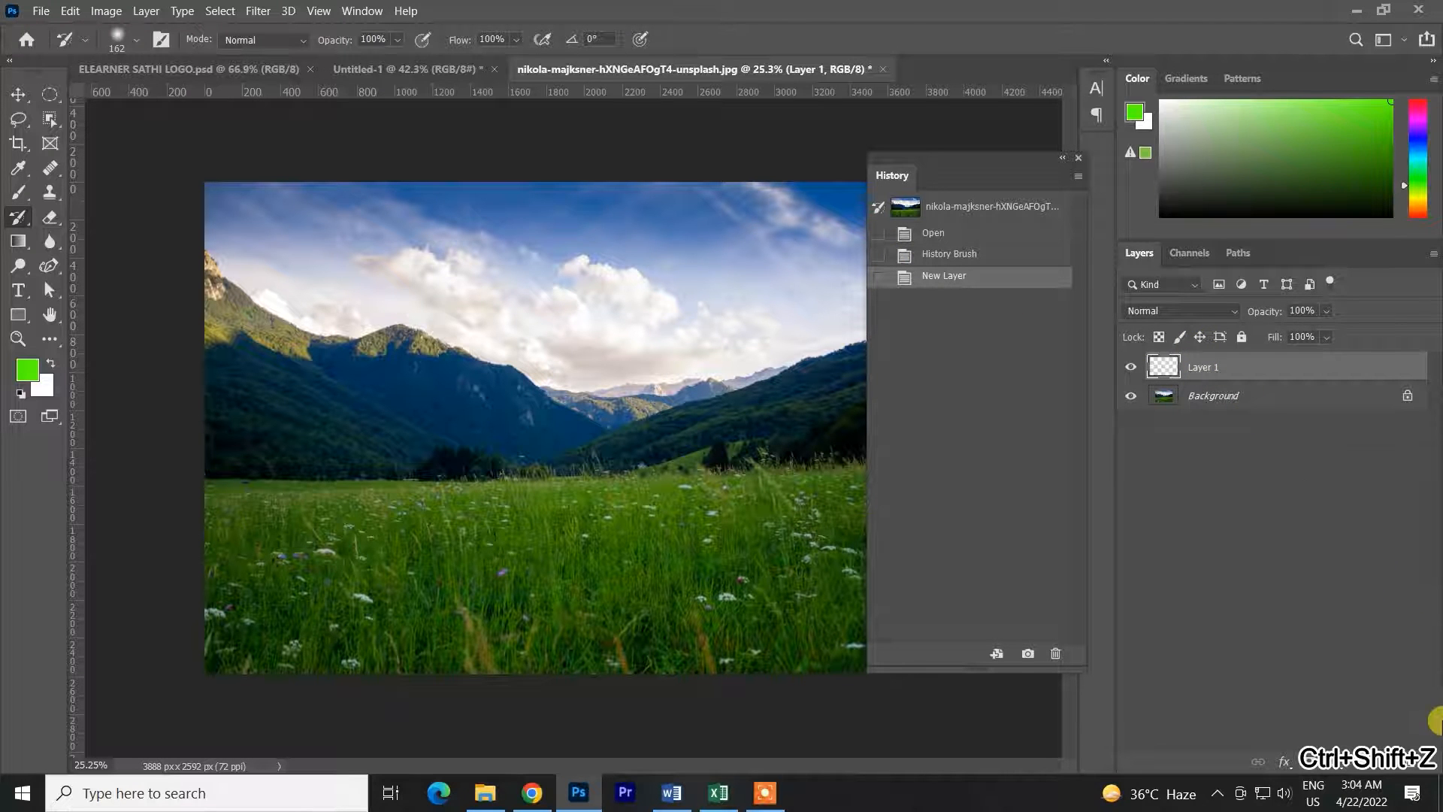
# Delete Layer 1, and remove the Delete Layer, New Layer and History Brush states from the history.
pyautogui.click(1412, 761)
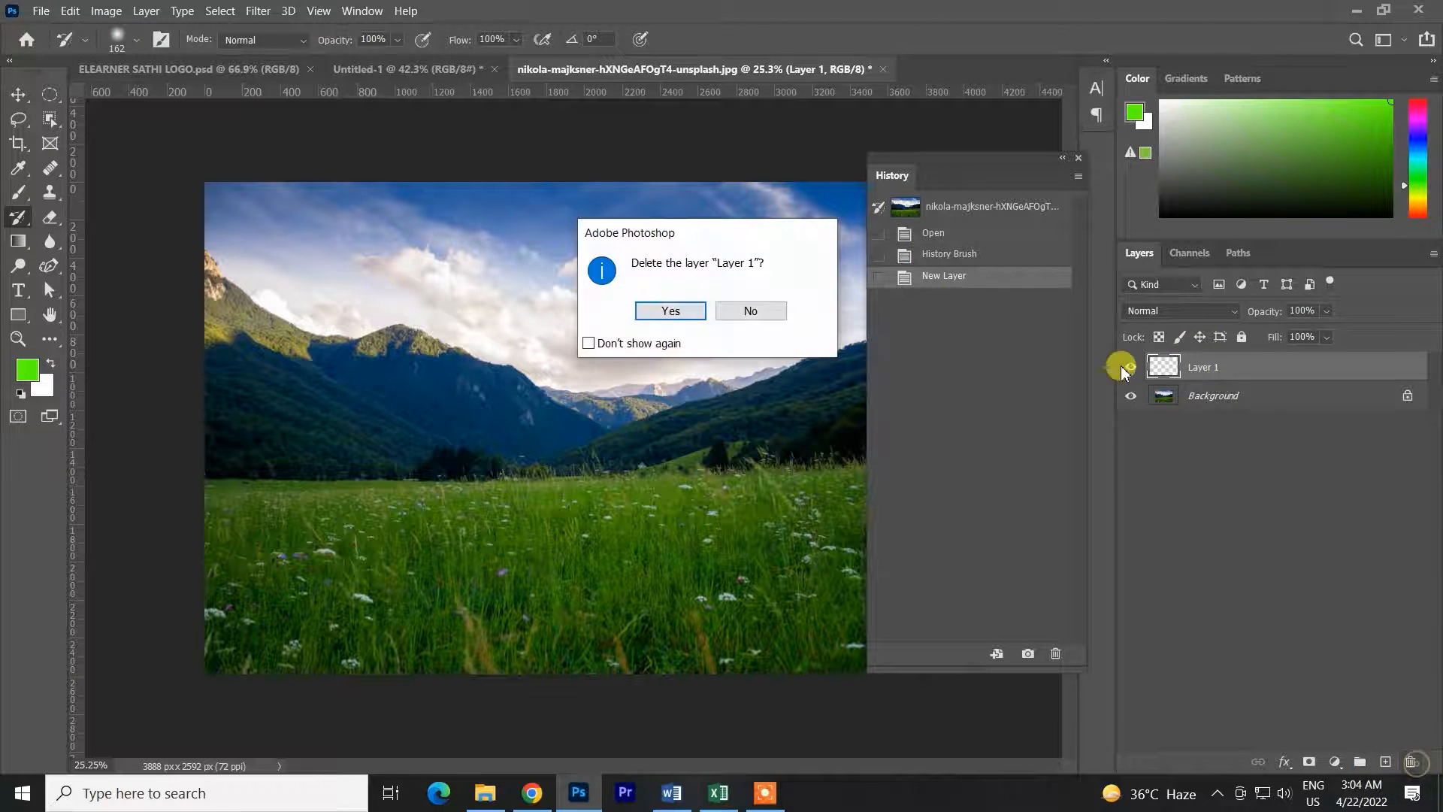
pyautogui.click(665, 311)
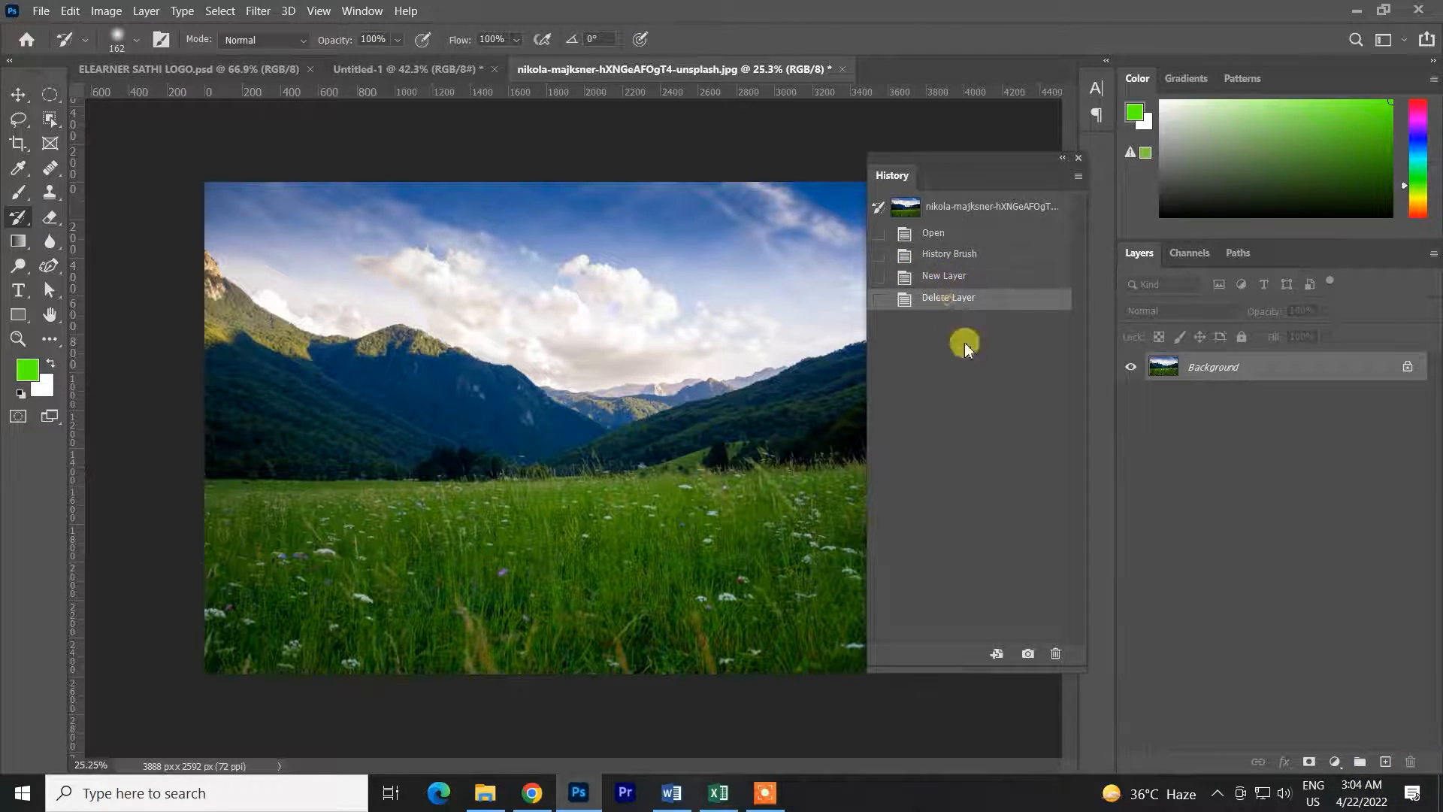
pyautogui.click(1055, 653)
pyautogui.click(768, 293)
pyautogui.click(1055, 653)
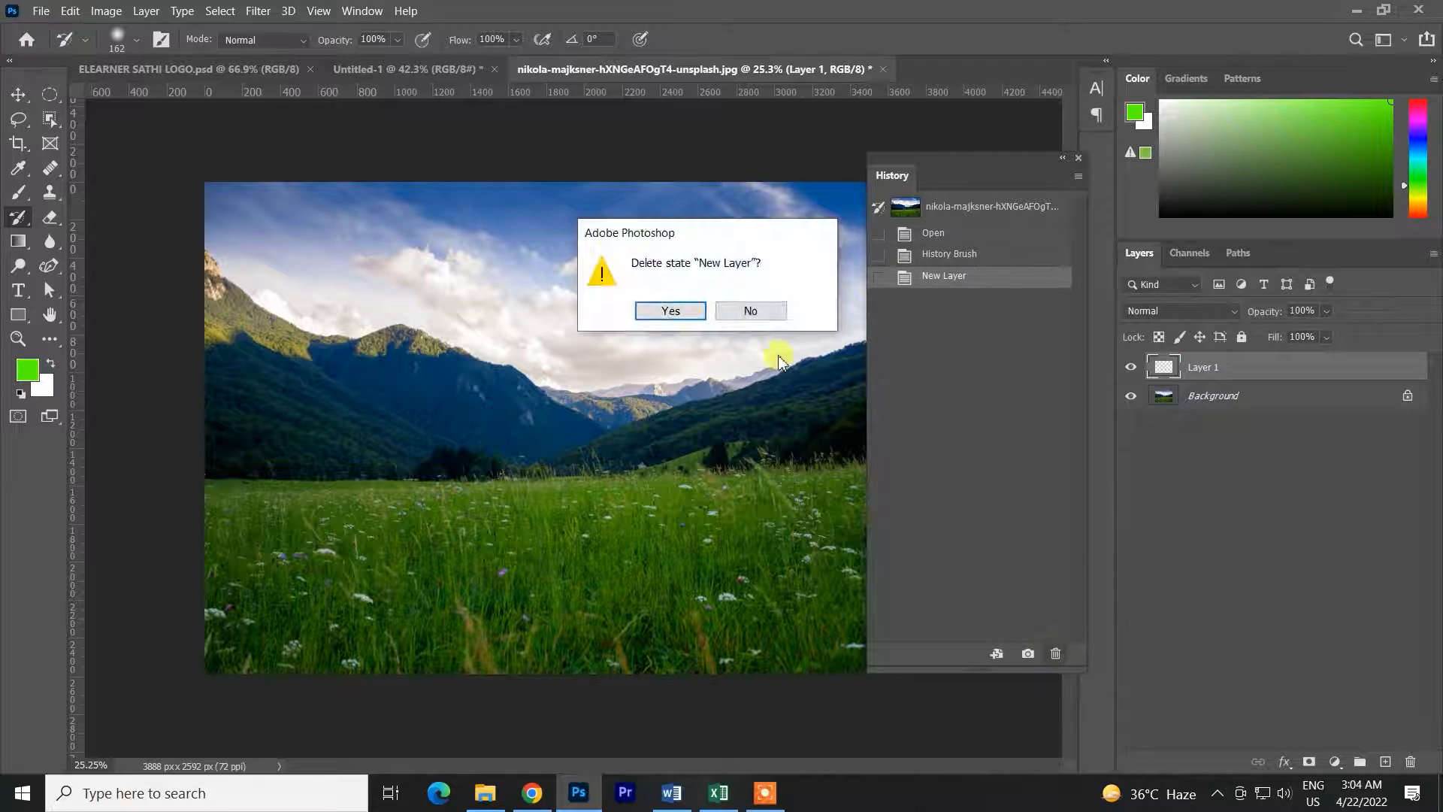
pyautogui.click(665, 311)
pyautogui.click(1055, 653)
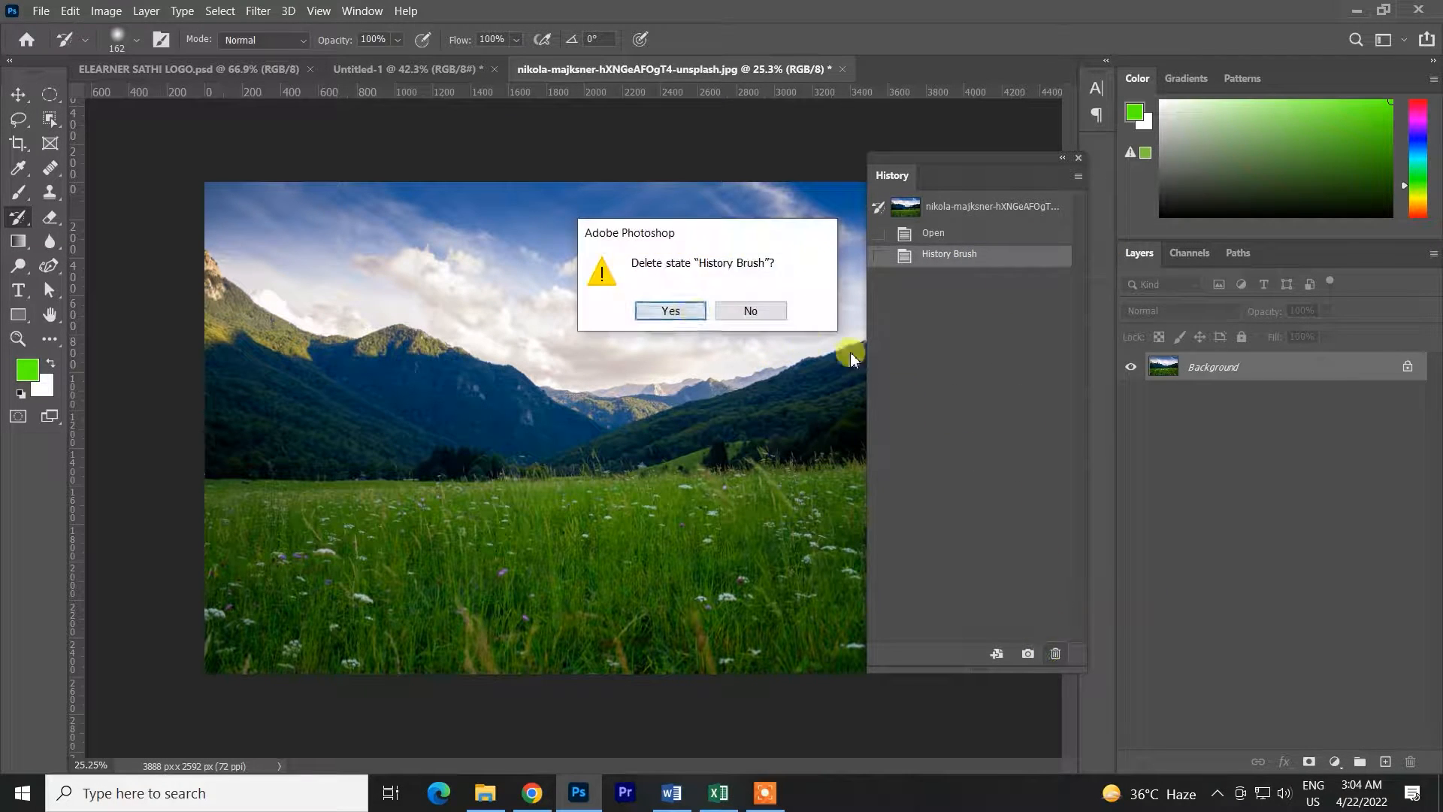
pyautogui.press('Return')
# Switch between the Open and History Brush states with repeated undo and redo.
pyautogui.hotkey('ctrl', 'z')
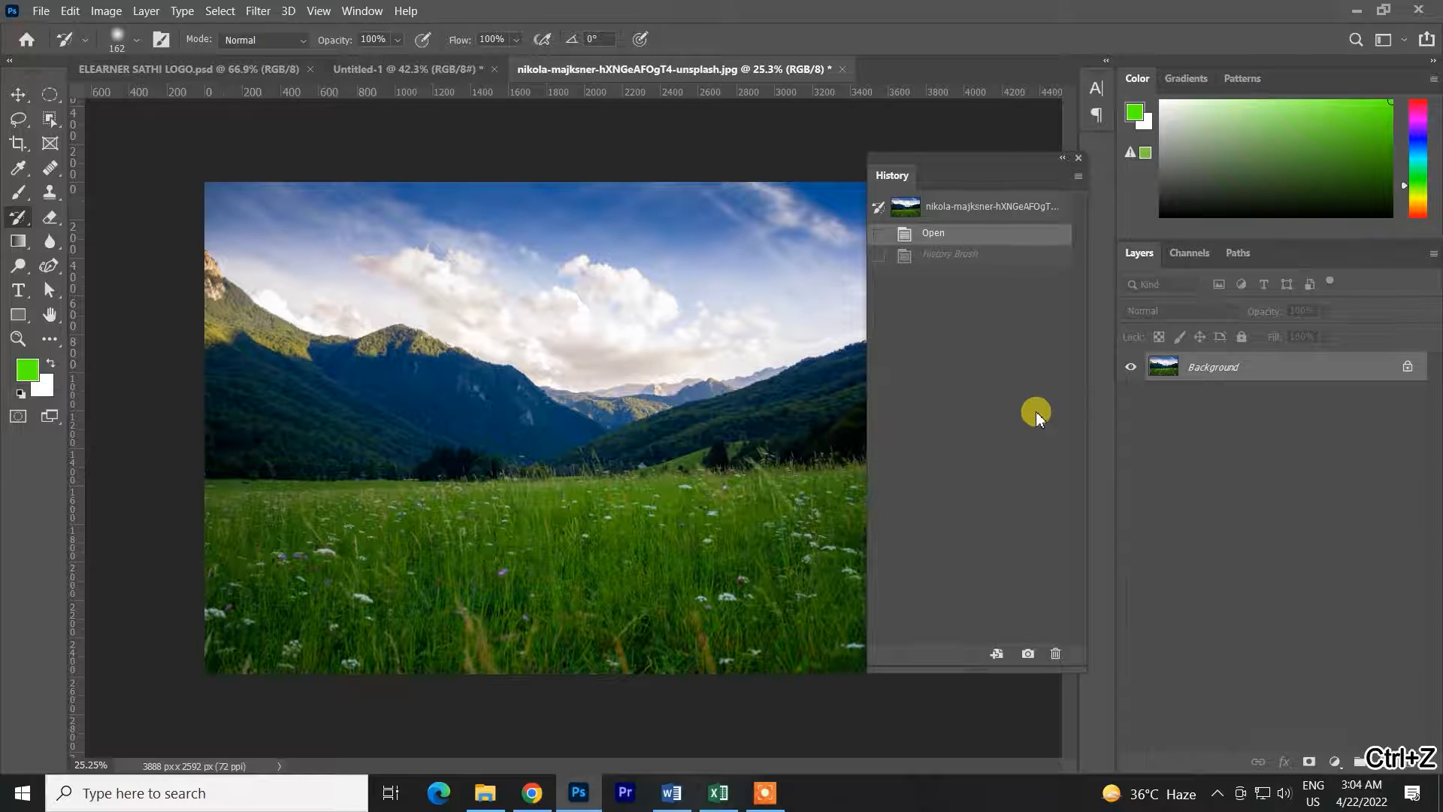
pyautogui.hotkey('ctrl', 'shift', 'z')
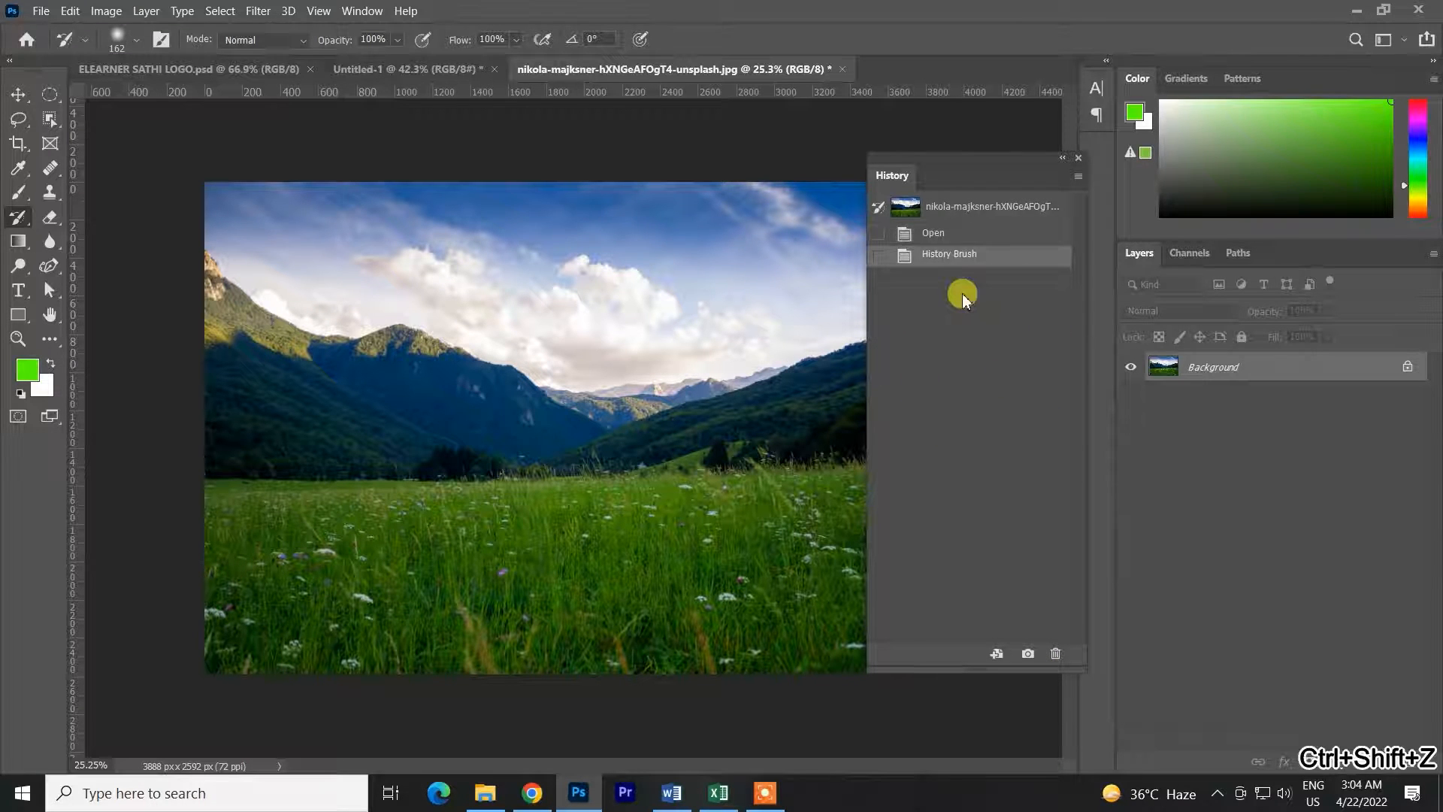
pyautogui.hotkey('ctrl', 'z')
pyautogui.hotkey('ctrl', 'shift', 'z')
# Delete the History Brush and Open states from the history.
pyautogui.click(1054, 653)
pyautogui.click(656, 317)
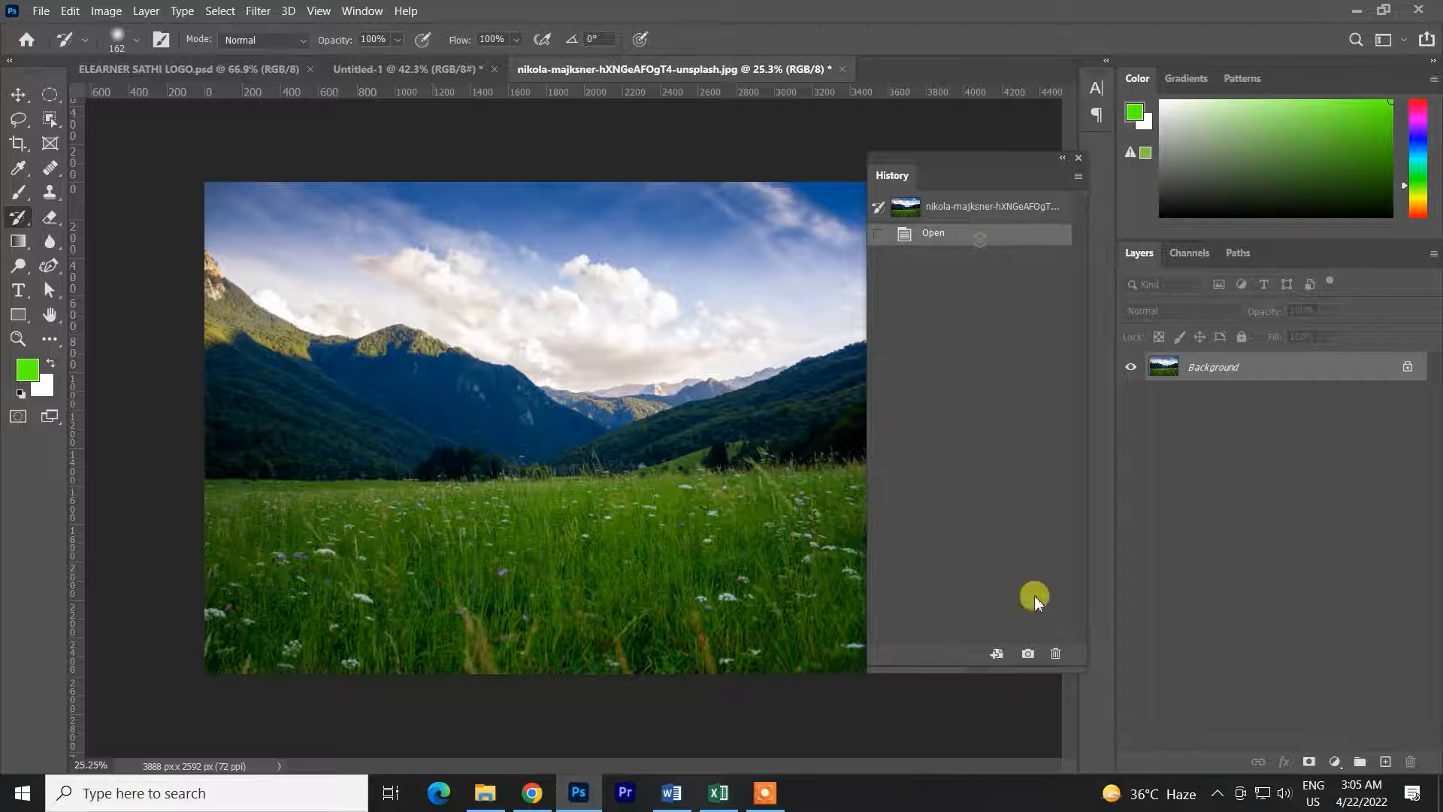
pyautogui.click(1055, 653)
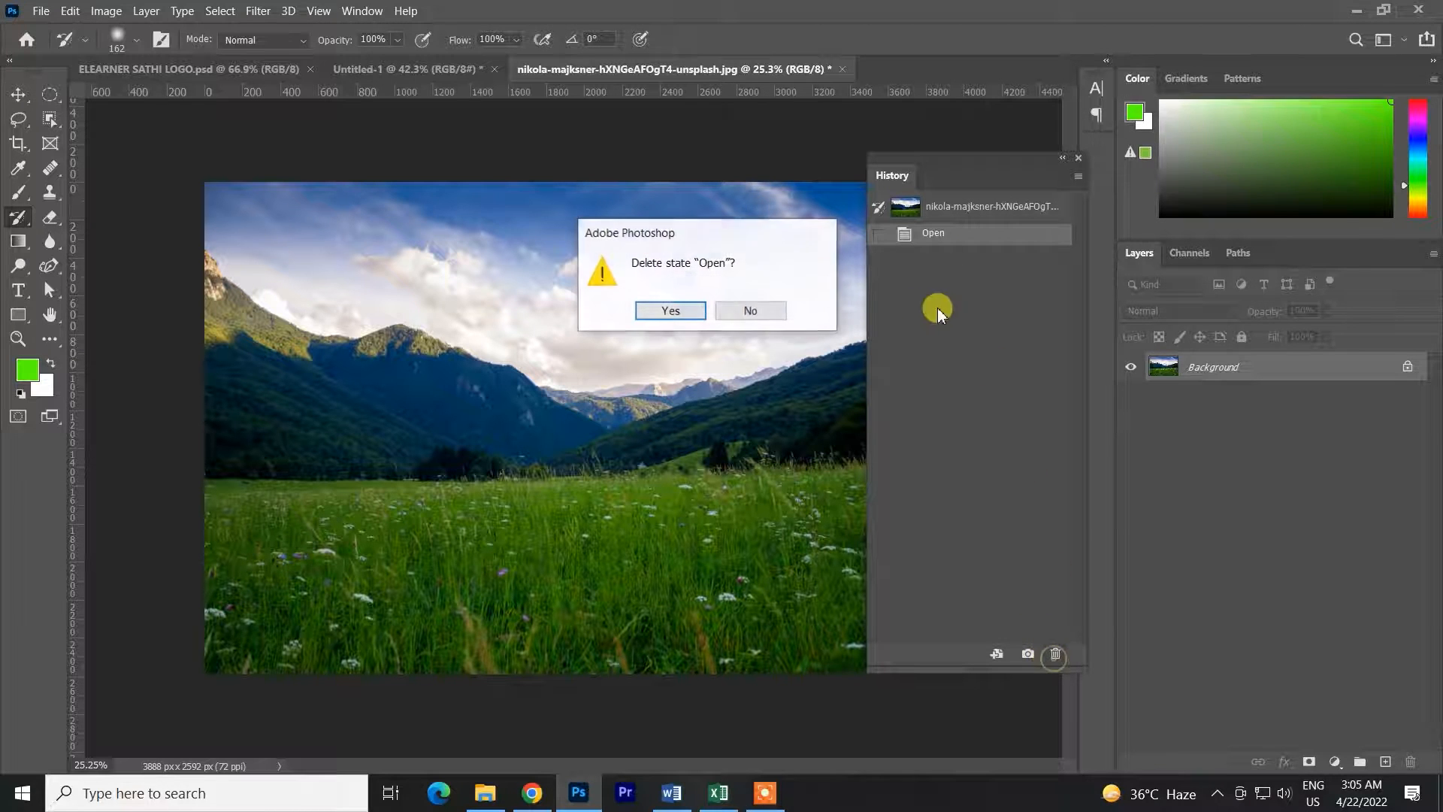
pyautogui.click(680, 314)
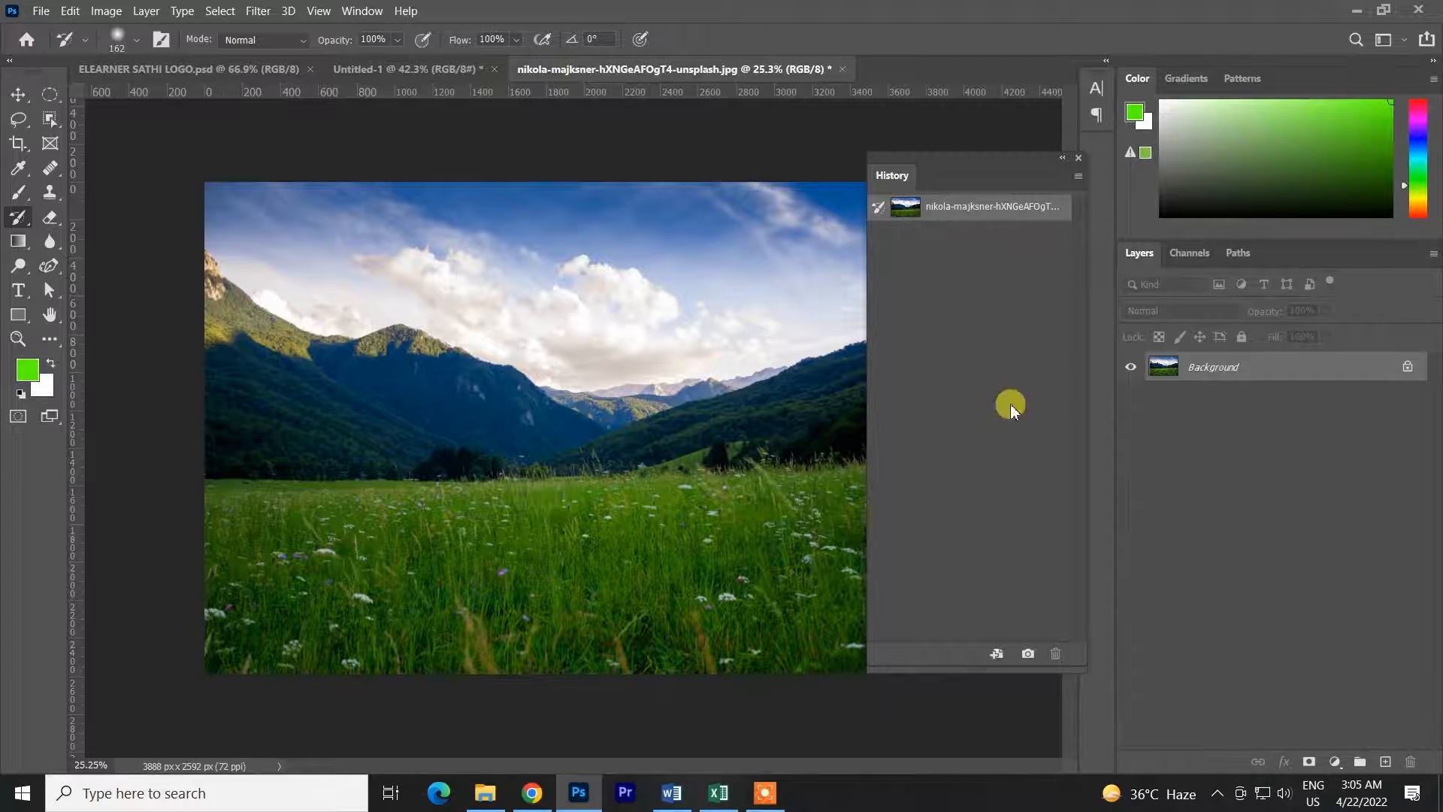
# Undo and redo the removal of the Open state, and delete that state again so only the snapshot remains.
pyautogui.hotkey('ctrl', 'z')
pyautogui.hotkey('ctrl', 'shift', 'z')
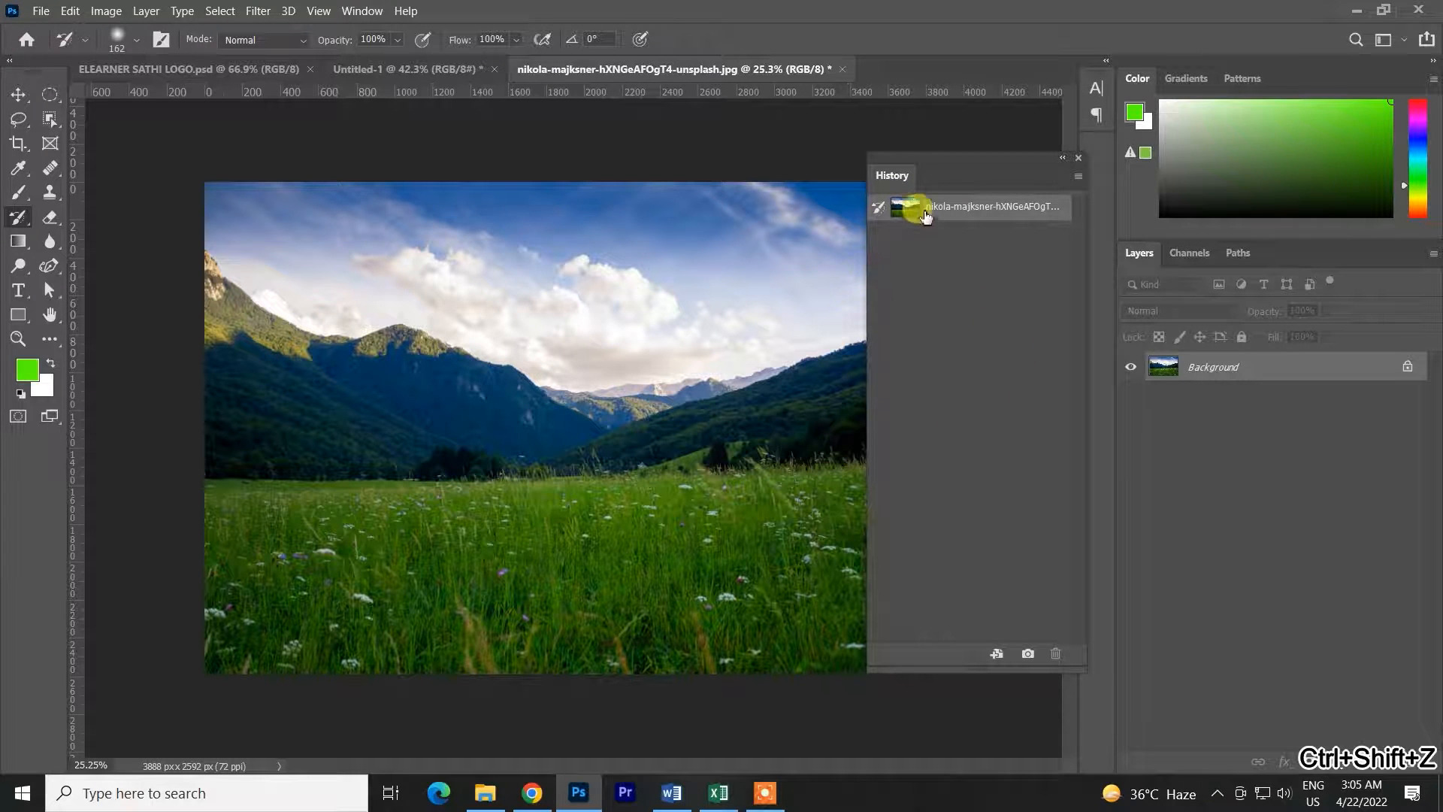
pyautogui.hotkey('ctrl', 'z')
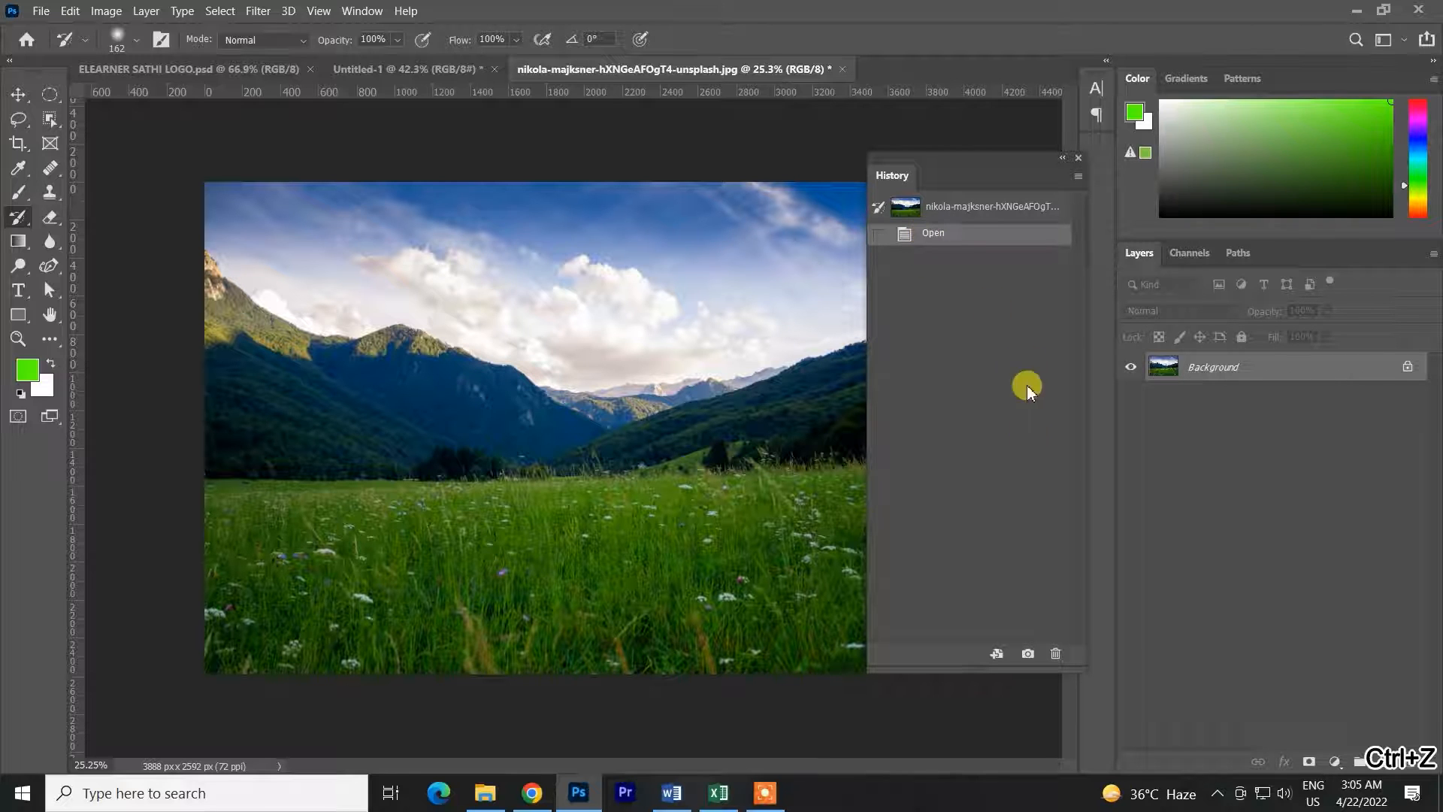
pyautogui.click(1055, 654)
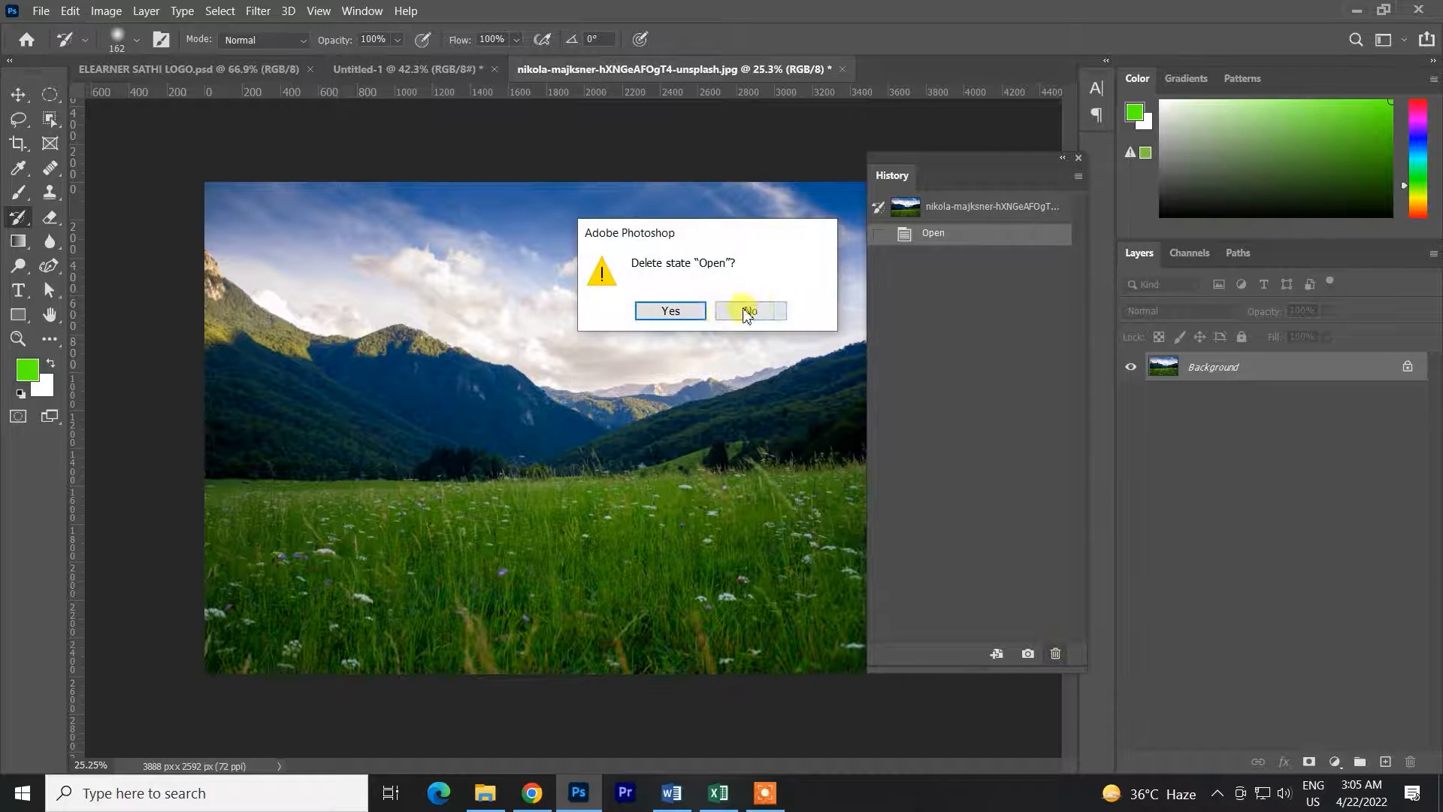
pyautogui.click(690, 310)
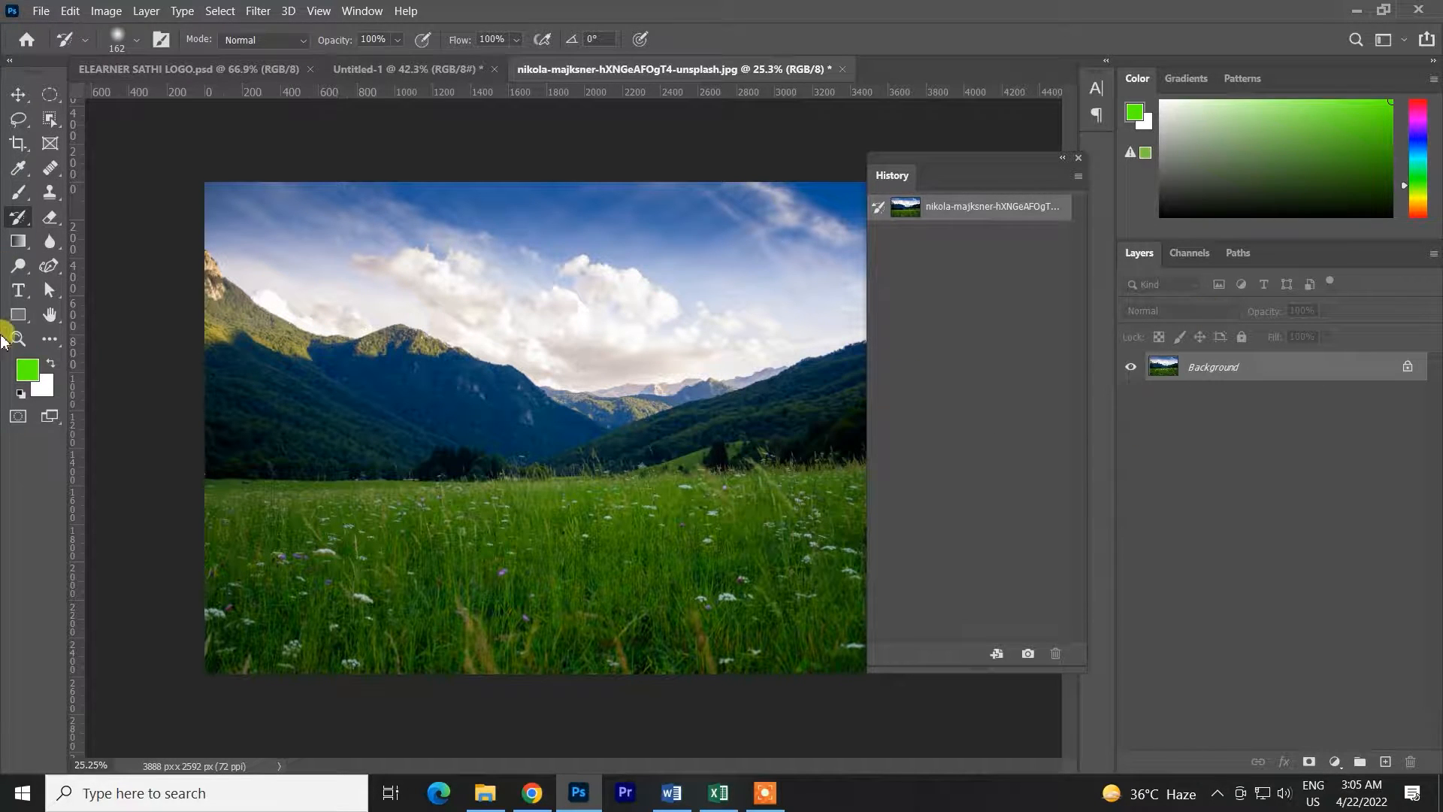
# Set the foreground color to black and paint a vertical Brush stroke down the left part of the photo.
pyautogui.click(27, 370)
pyautogui.moveTo(854, 335); pyautogui.dragTo(659, 407)
pyautogui.press('Return')
pyautogui.click(20, 177)
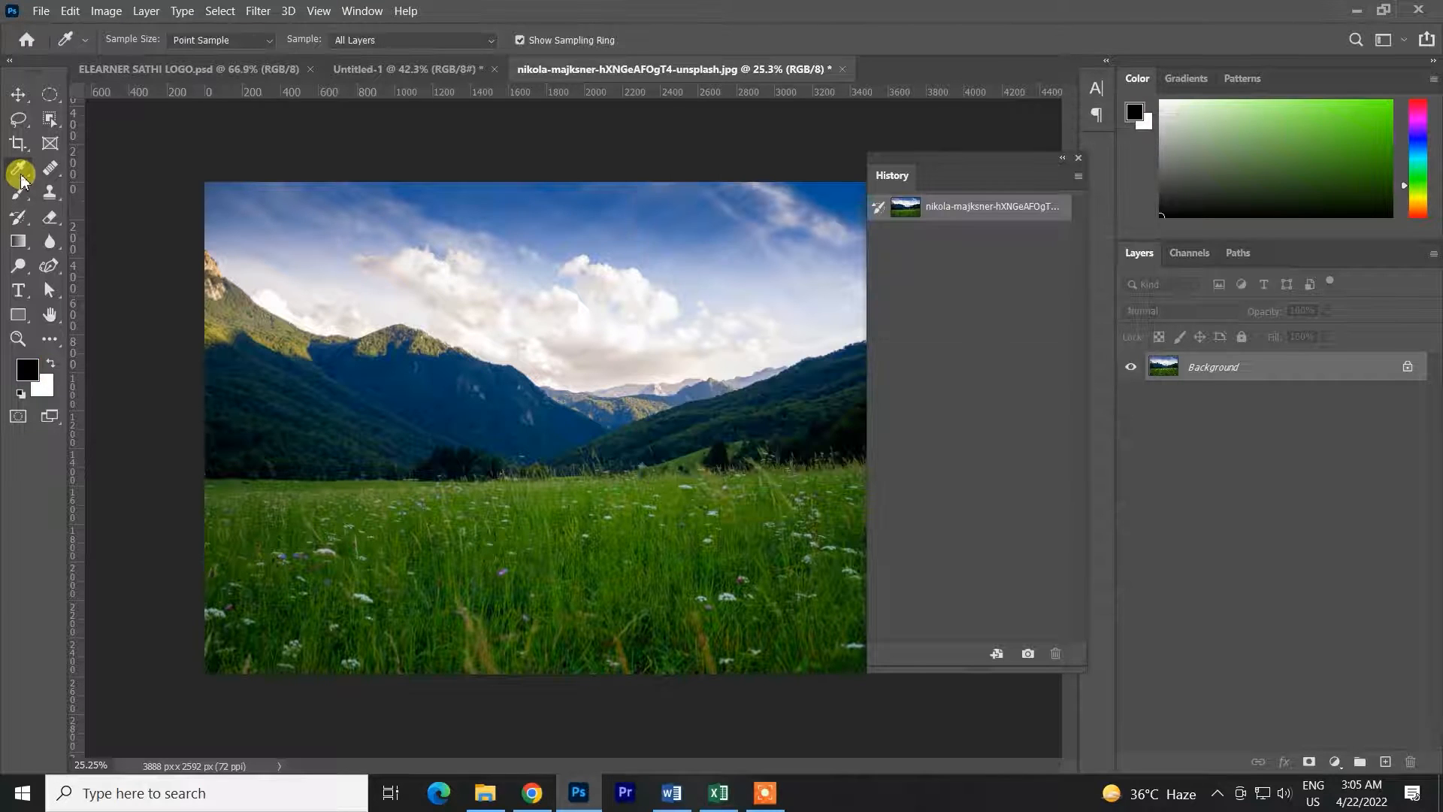
pyautogui.click(19, 191)
pyautogui.moveTo(317, 198); pyautogui.dragTo(342, 647)
pyautogui.click(940, 235)
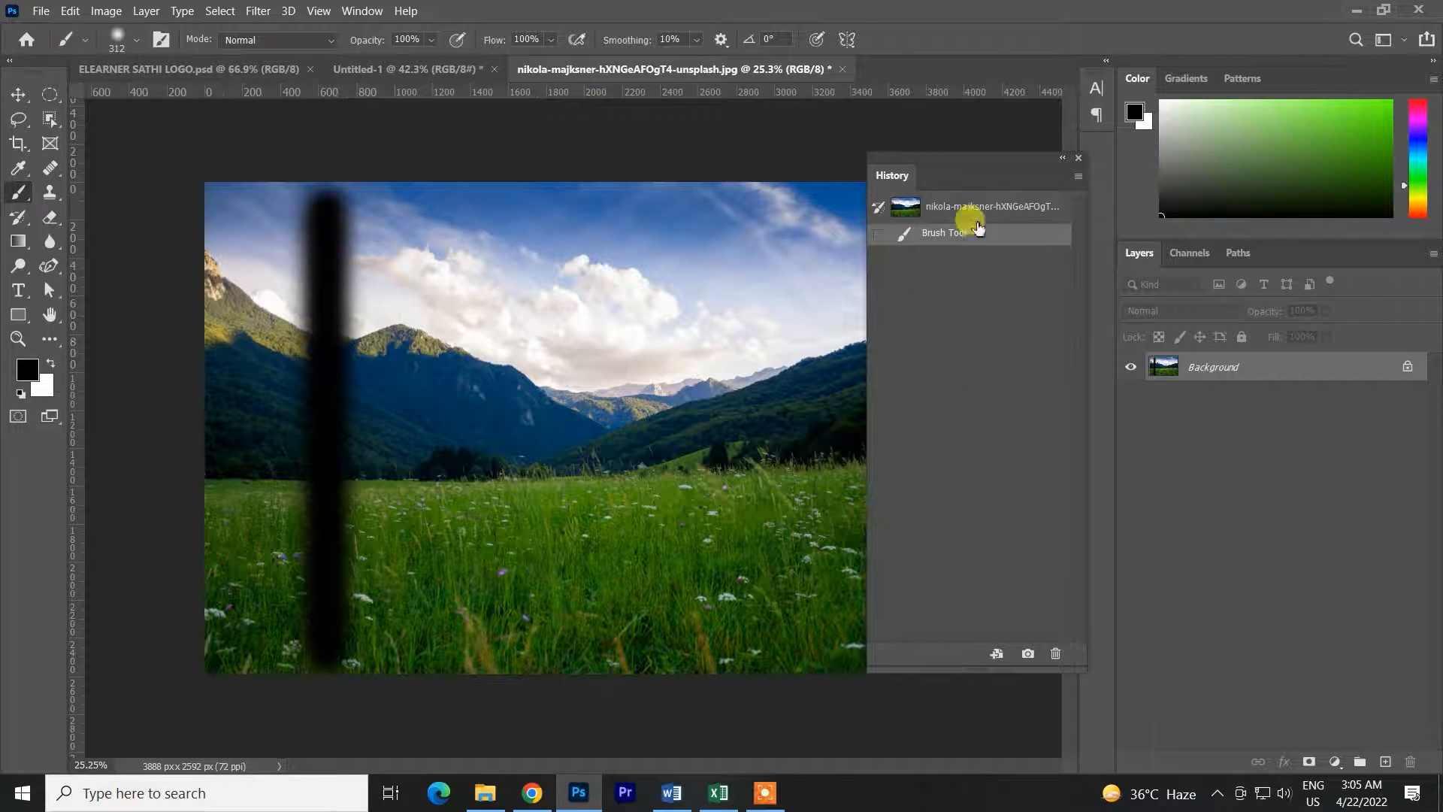
# Set the foreground color to bright green and paint a second vertical stroke to the right of the black one.
pyautogui.click(29, 372)
pyautogui.click(909, 155)
pyautogui.click(1085, 151)
pyautogui.moveTo(440, 204); pyautogui.dragTo(426, 637)
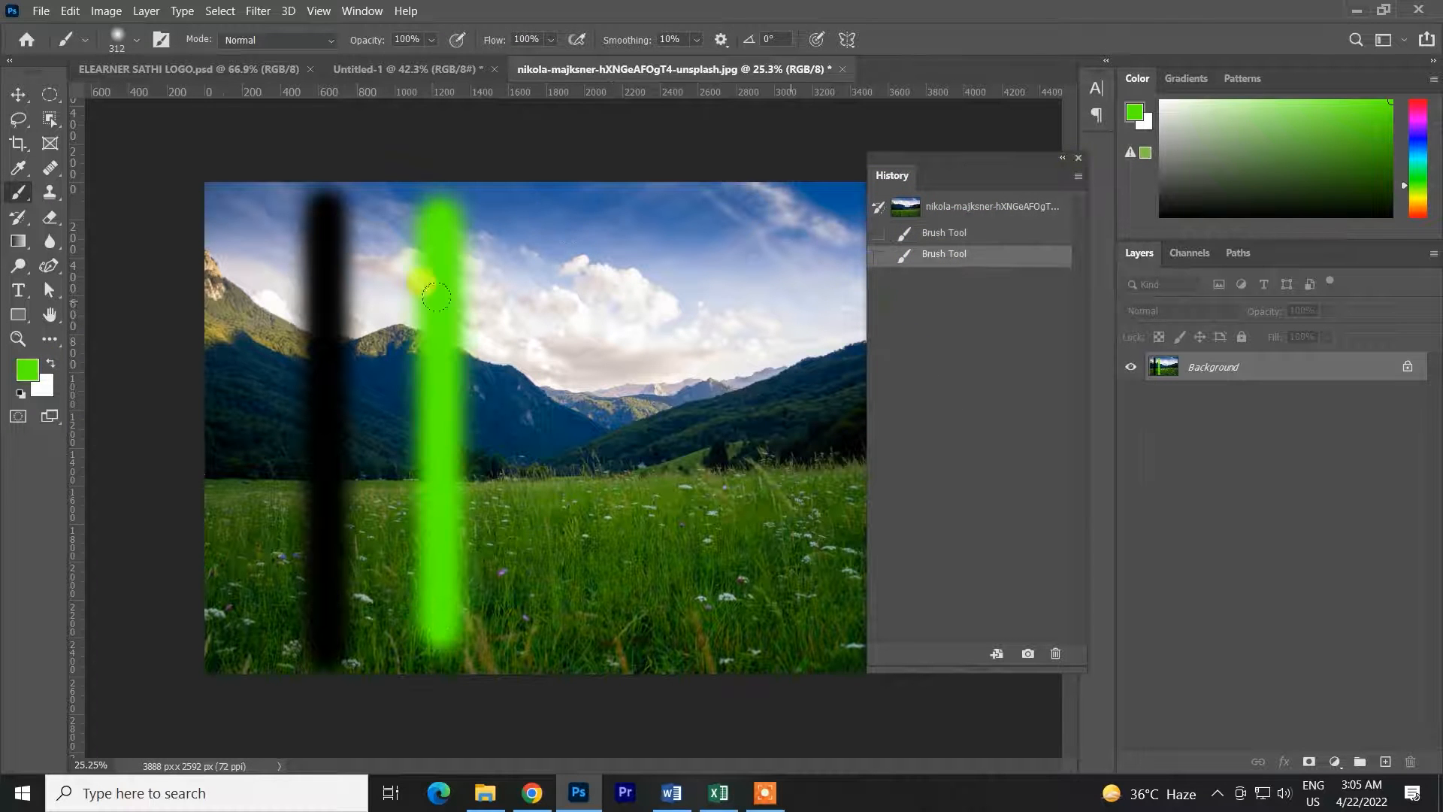
# Set the foreground color to dark green 0a1c00 and paint a third vertical Brush stroke right of the bright green one.
pyautogui.click(17, 95)
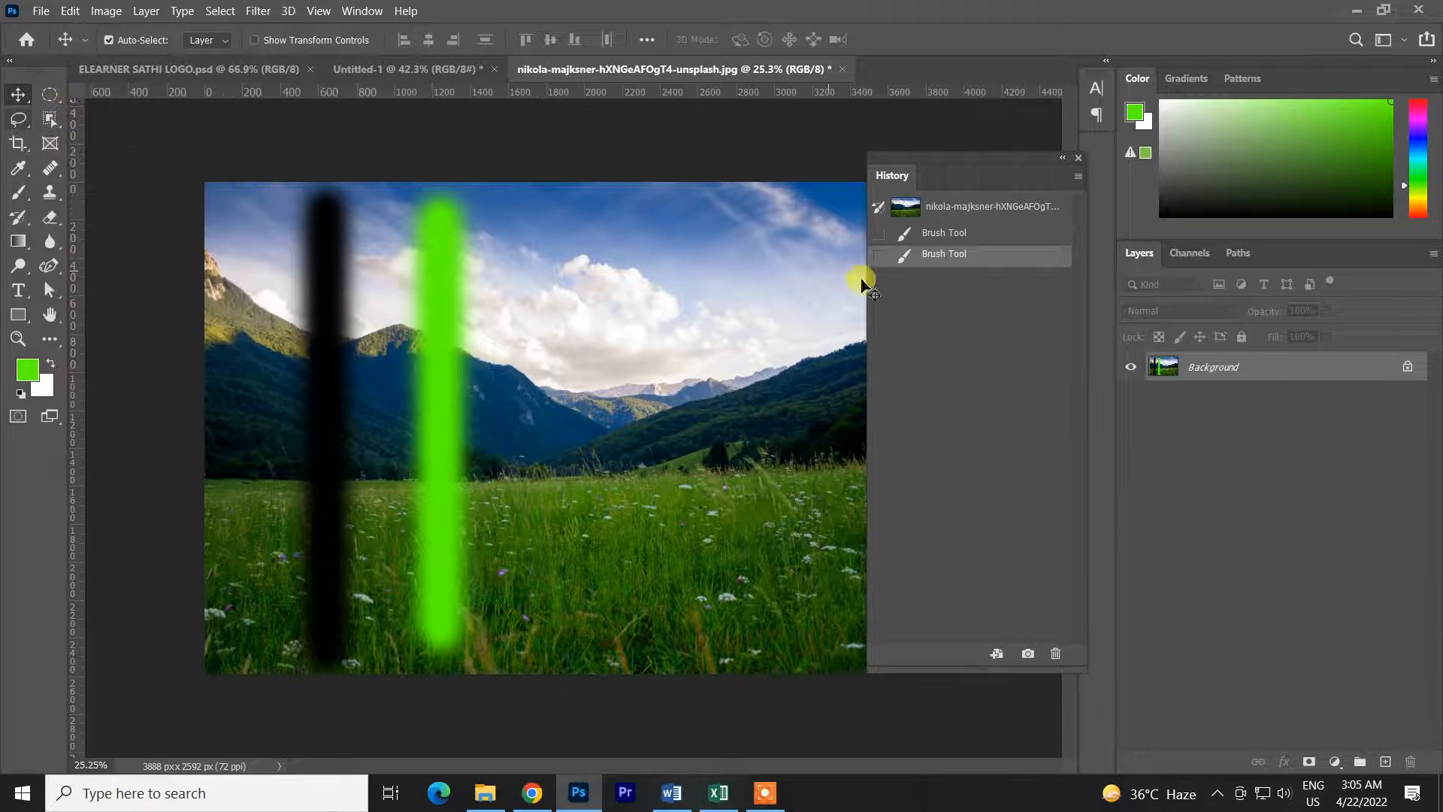
pyautogui.click(12, 197)
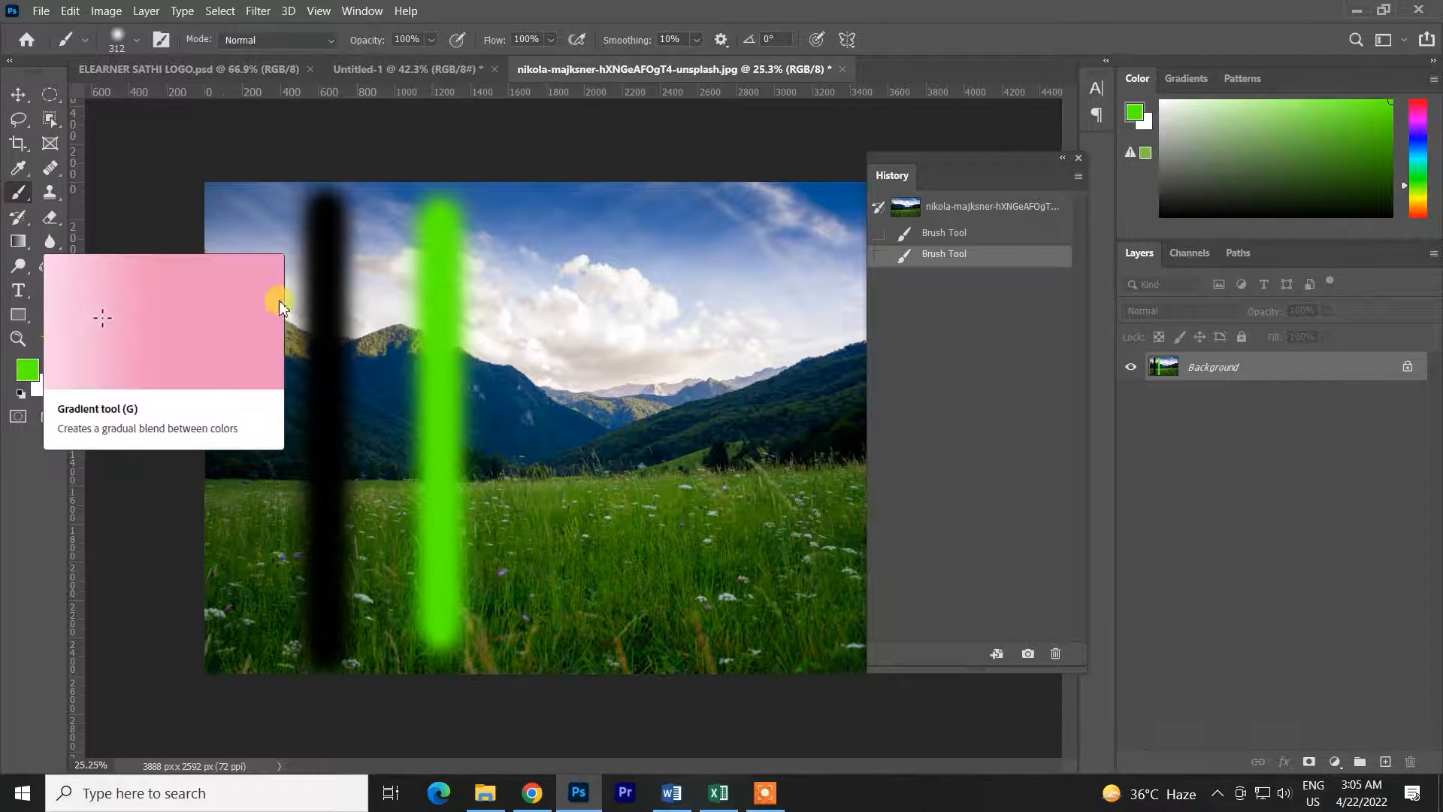
pyautogui.click(34, 365)
pyautogui.click(822, 299)
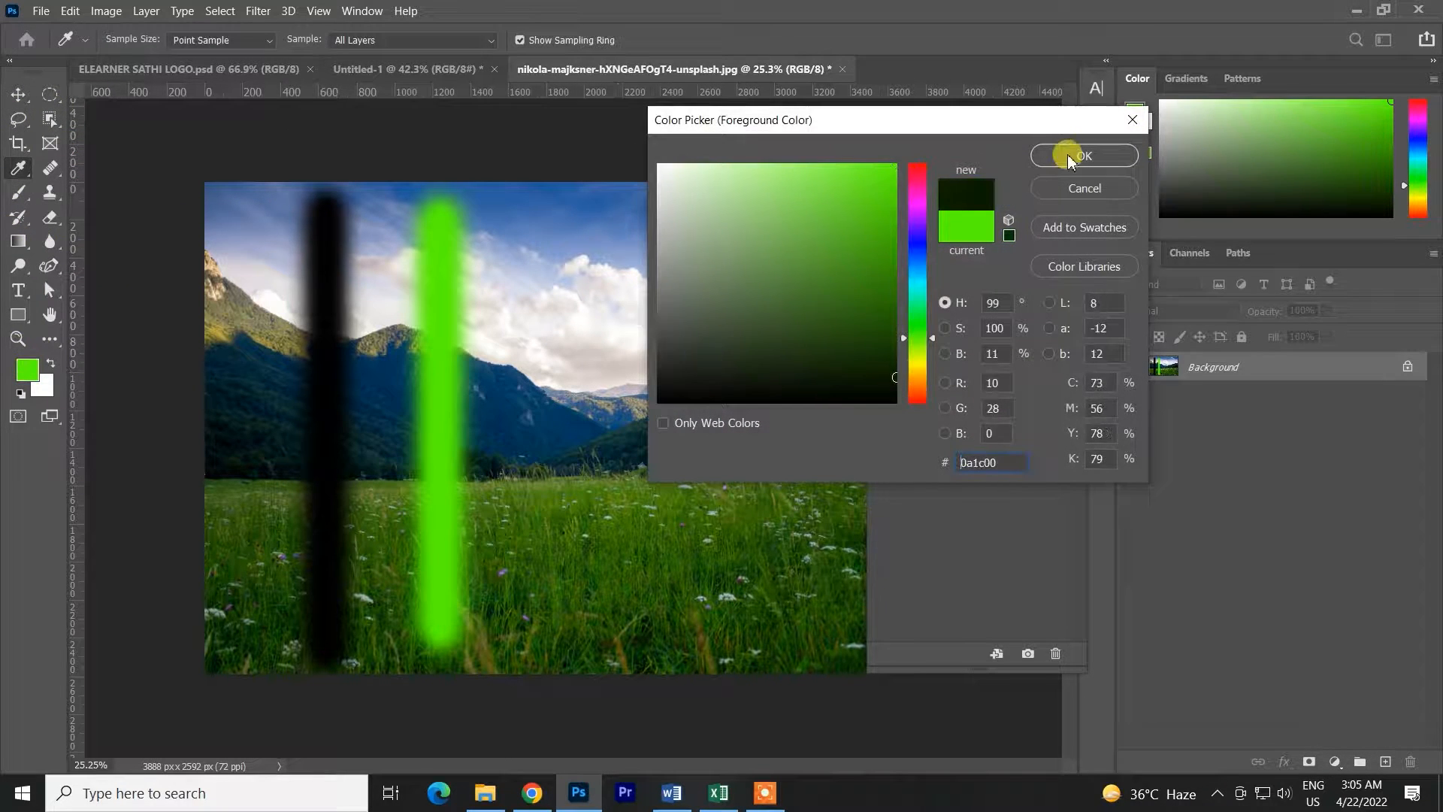
pyautogui.click(1068, 151)
pyautogui.moveTo(560, 207); pyautogui.dragTo(558, 651)
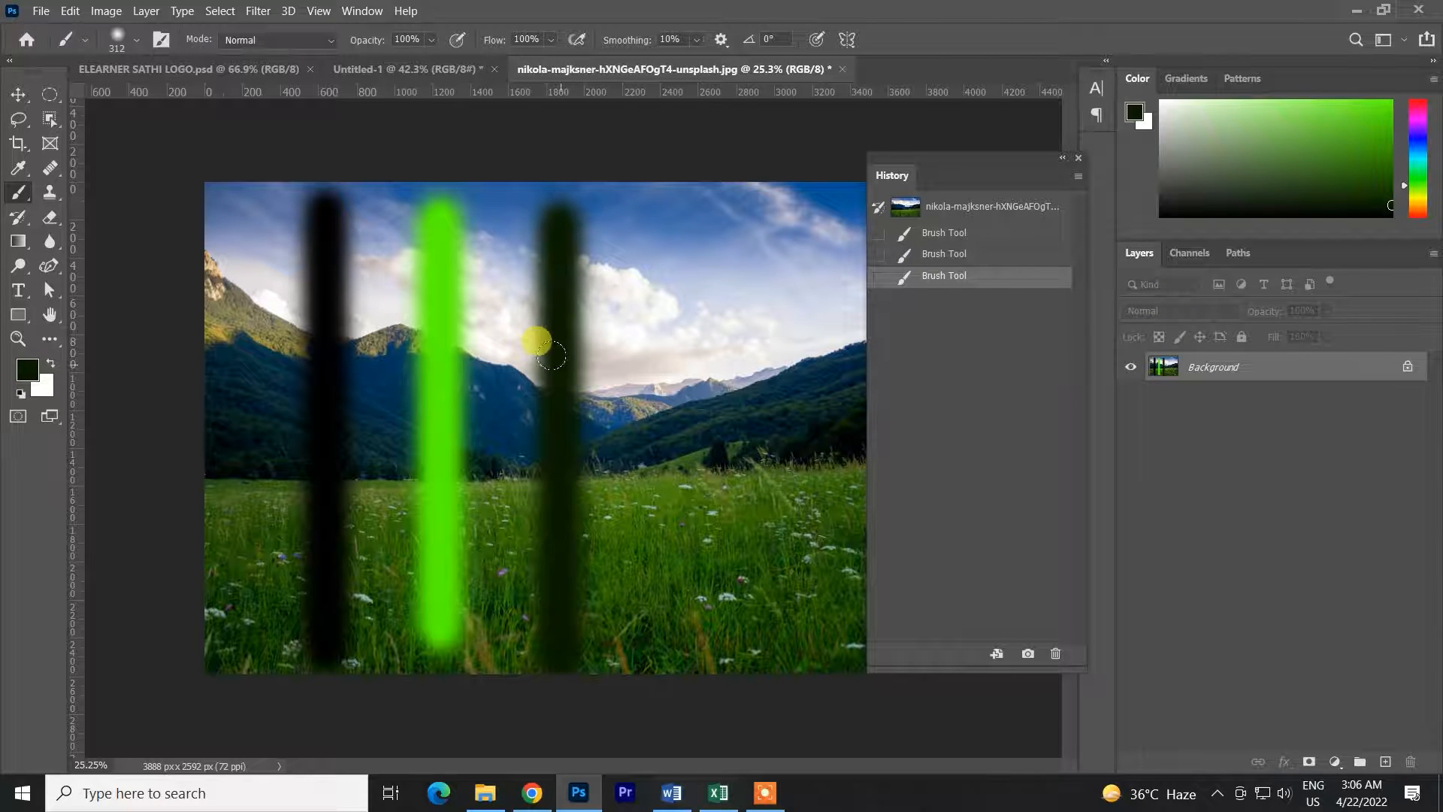
# Undo the last two brush strokes and redo them.
pyautogui.hotkey('ctrl', 'z')
pyautogui.hotkey('ctrl', 'z')
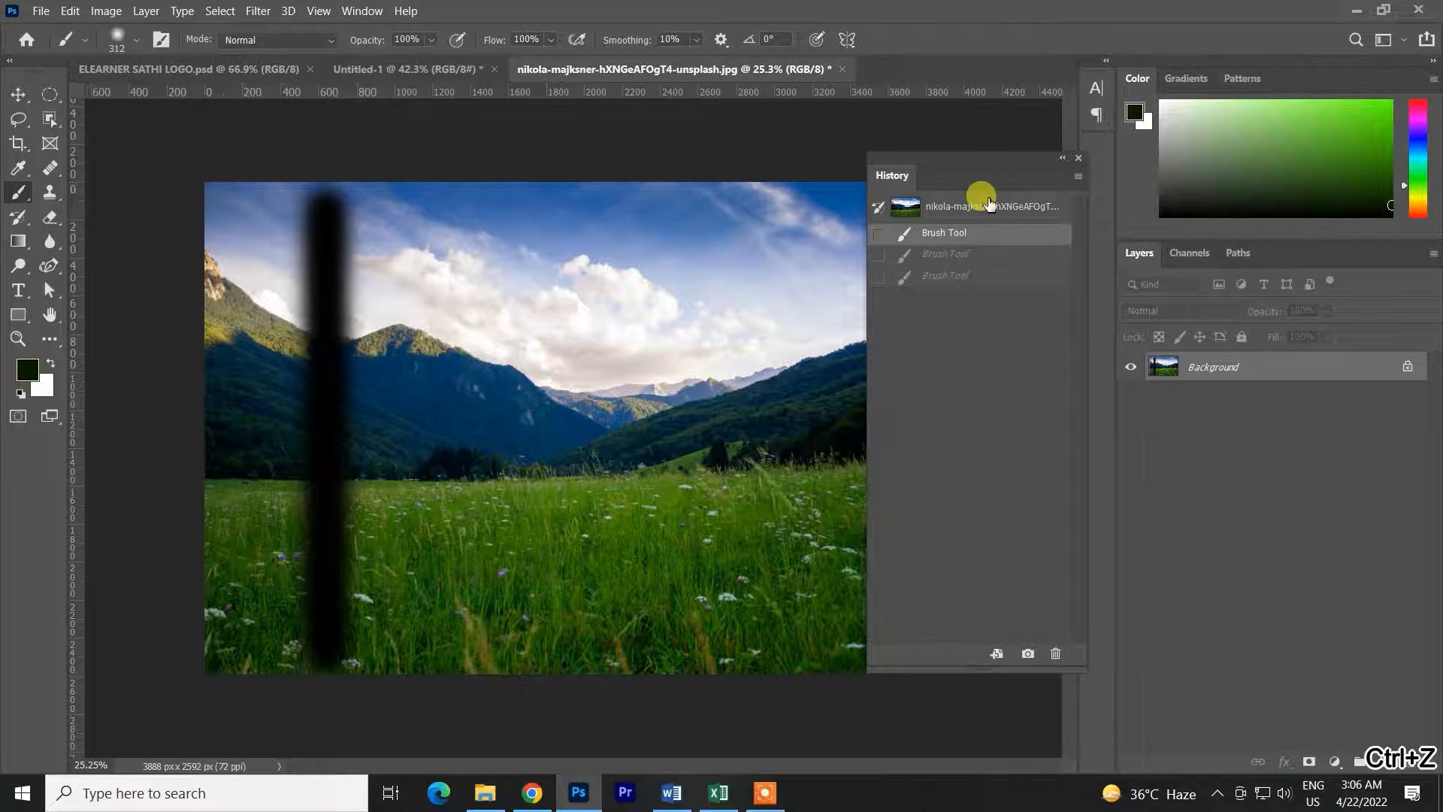
pyautogui.hotkey('ctrl', 'shift', 'z')
pyautogui.hotkey('ctrl', 'shift', 'z')
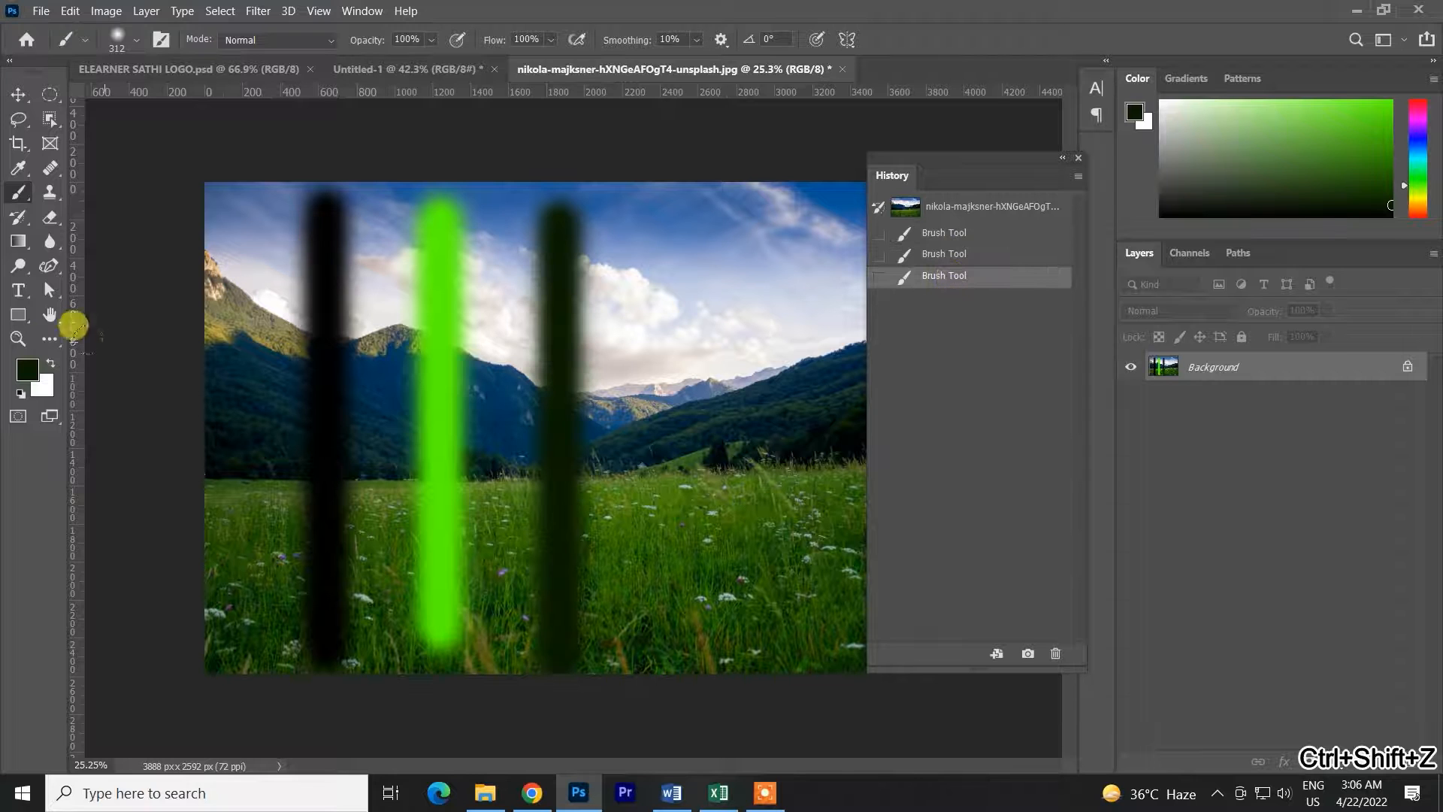
# Set the foreground color to bright blue and paint a fourth vertical Brush stroke right of the dark green one.
pyautogui.click(27, 368)
pyautogui.click(864, 312)
pyautogui.moveTo(902, 291); pyautogui.dragTo(905, 248)
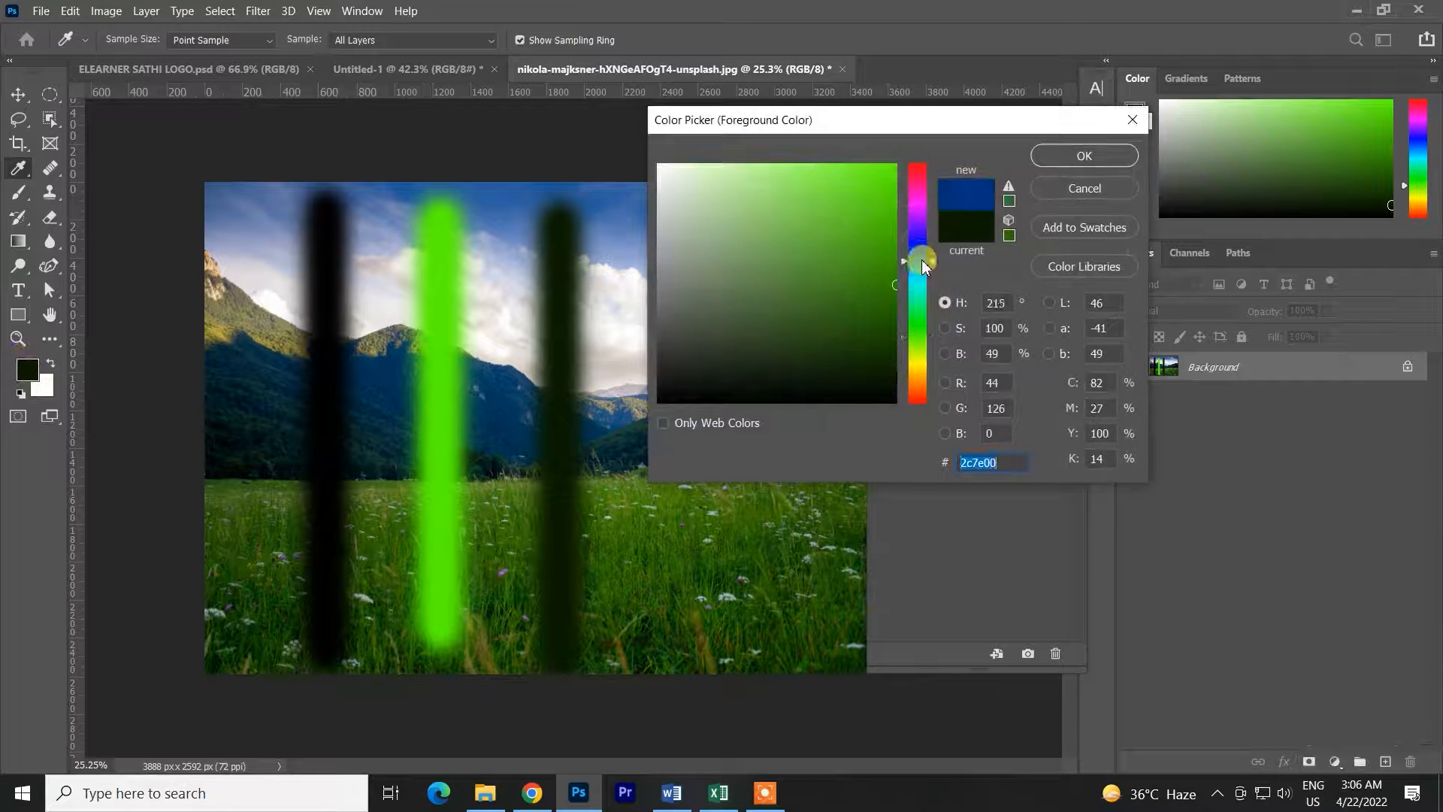
pyautogui.click(895, 165)
pyautogui.click(1024, 167)
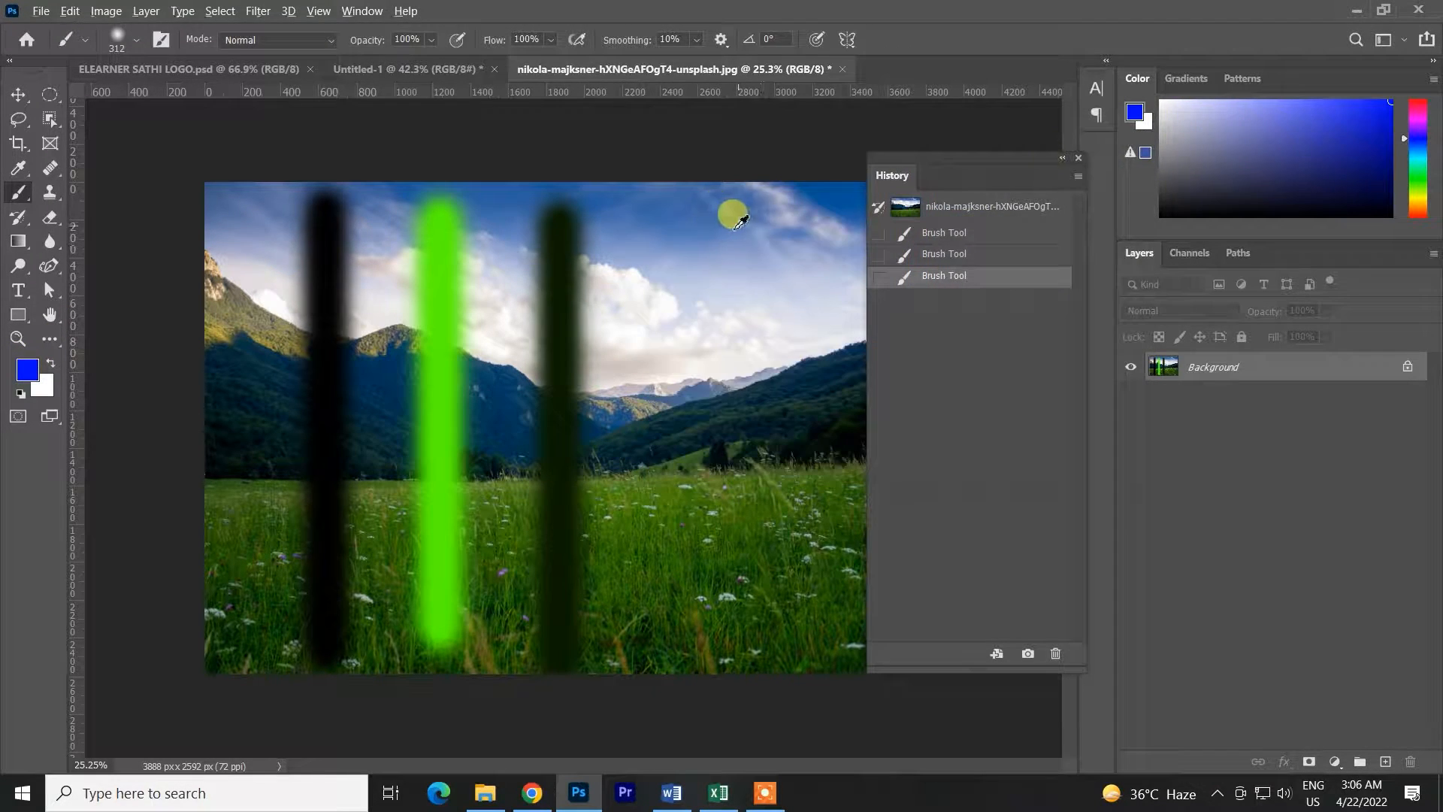
pyautogui.moveTo(684, 214); pyautogui.dragTo(688, 628)
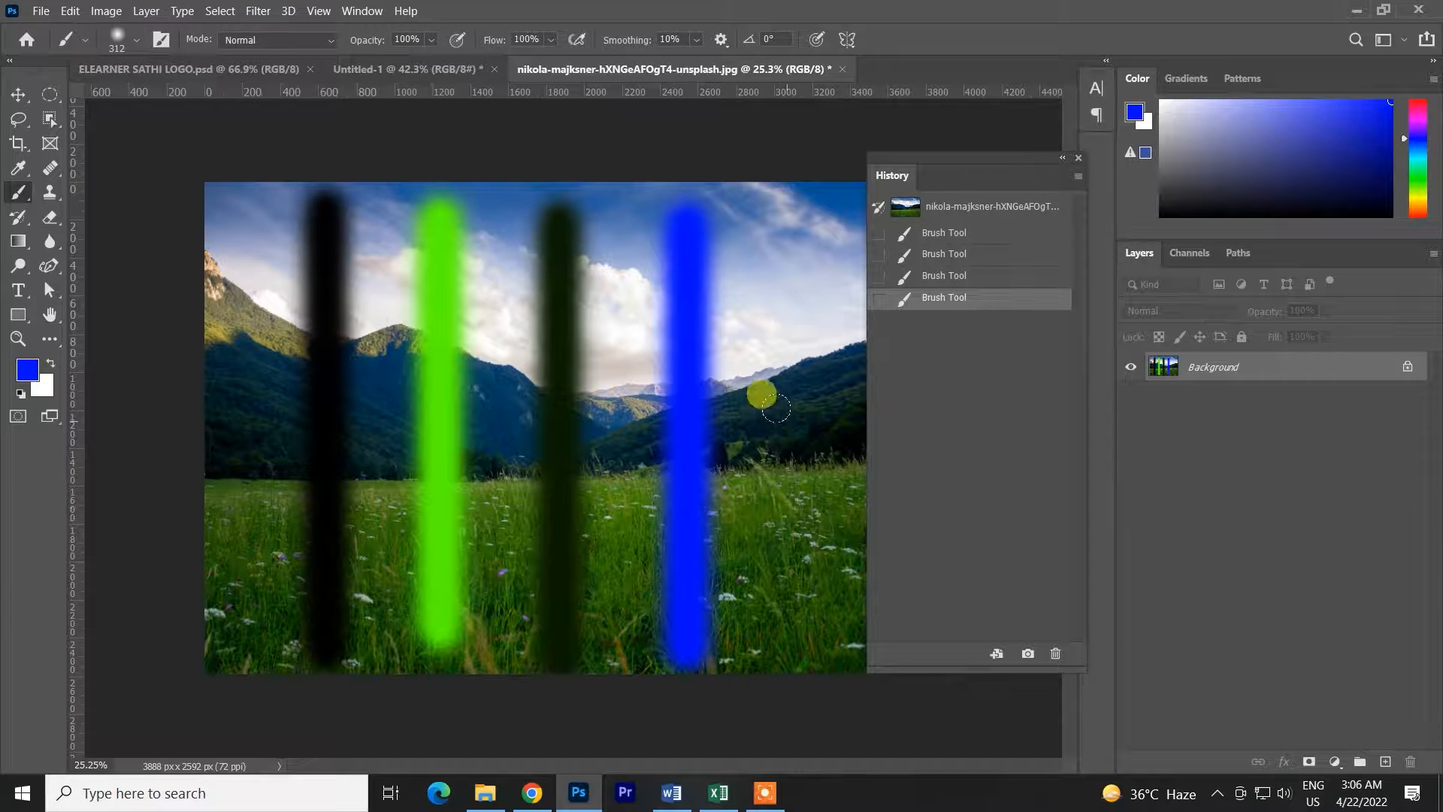
# Paint a magenta and a white vertical Brush stroke side by side to the right of the blue one.
pyautogui.scroll(-3, 760, 394)
pyautogui.click(28, 373)
pyautogui.moveTo(912, 250); pyautogui.dragTo(918, 200)
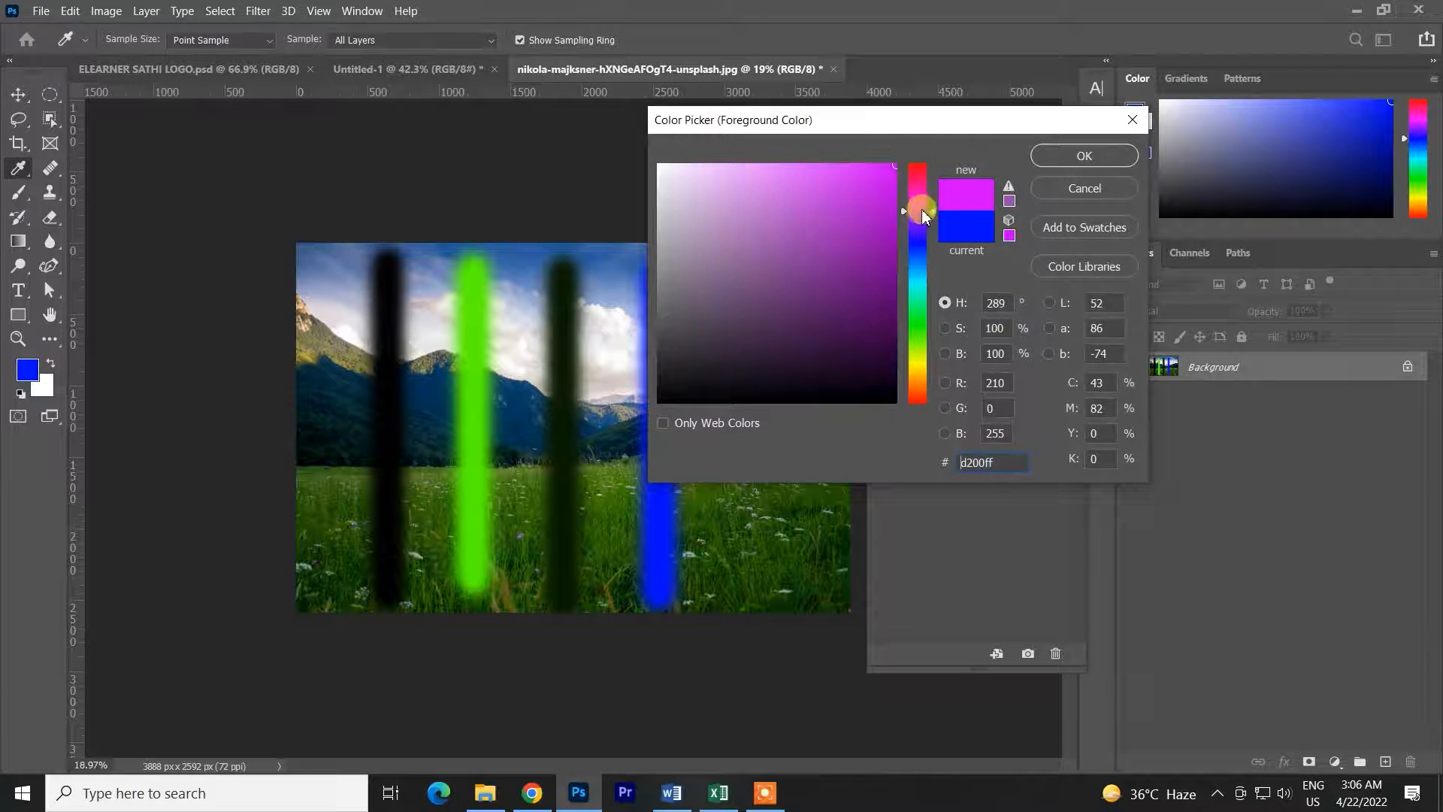
pyautogui.click(1042, 153)
pyautogui.moveTo(733, 260); pyautogui.dragTo(733, 605)
pyautogui.moveTo(804, 259); pyautogui.dragTo(803, 608)
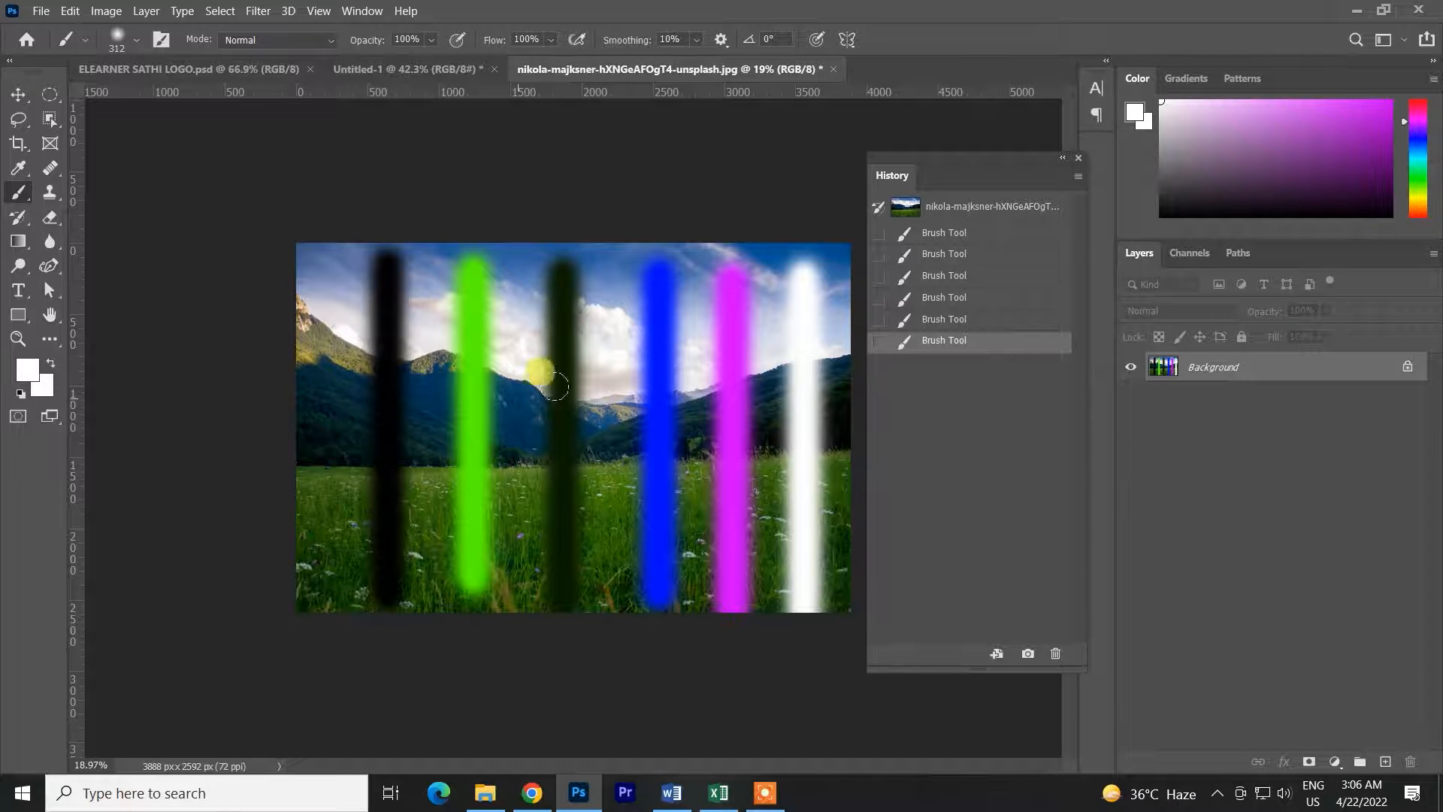
# Revert the photo to the first brush stroke's history state, and step forward through the second, fourth and last states.
pyautogui.scroll(1, 635, 409)
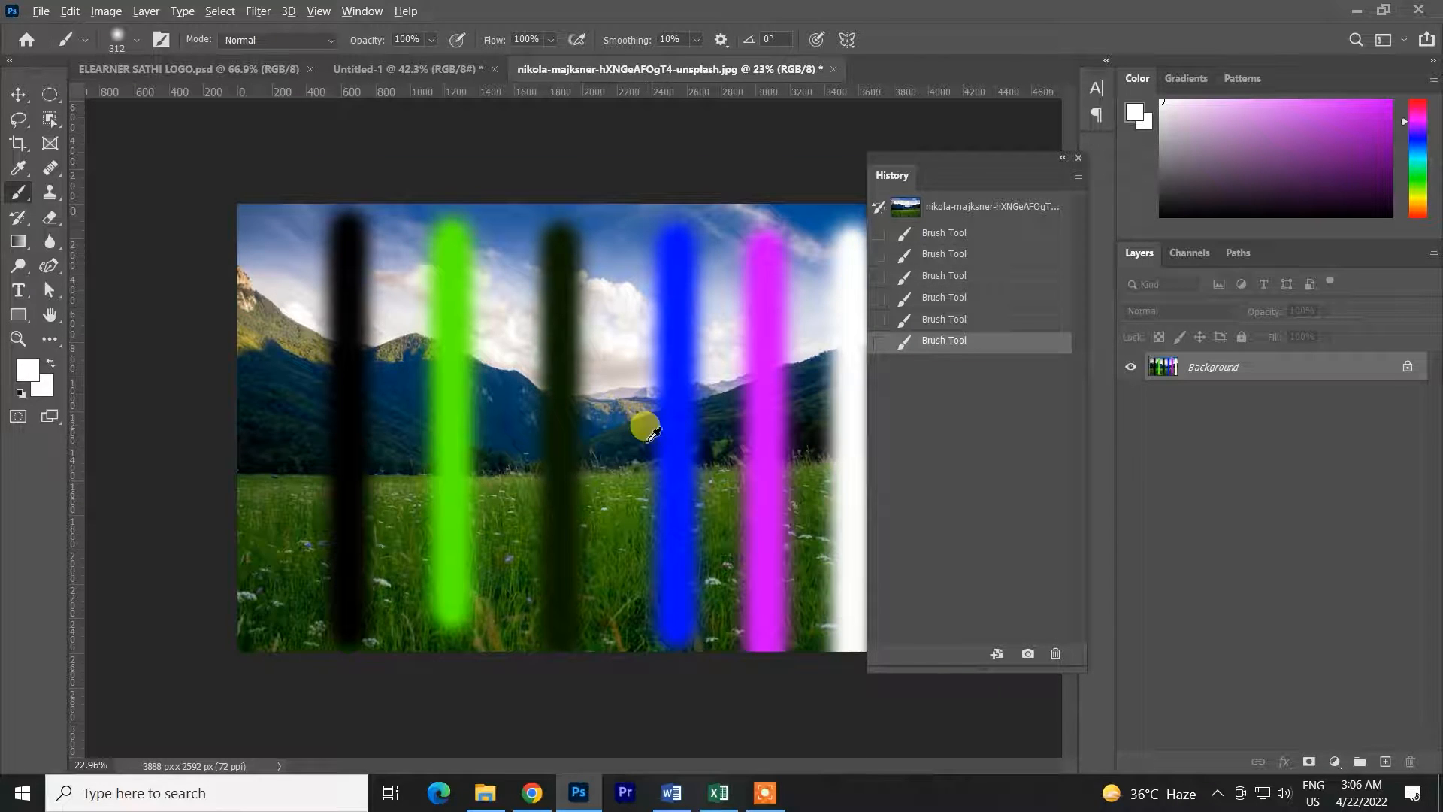
pyautogui.scroll(1, 637, 412)
pyautogui.scroll(-2, 733, 331)
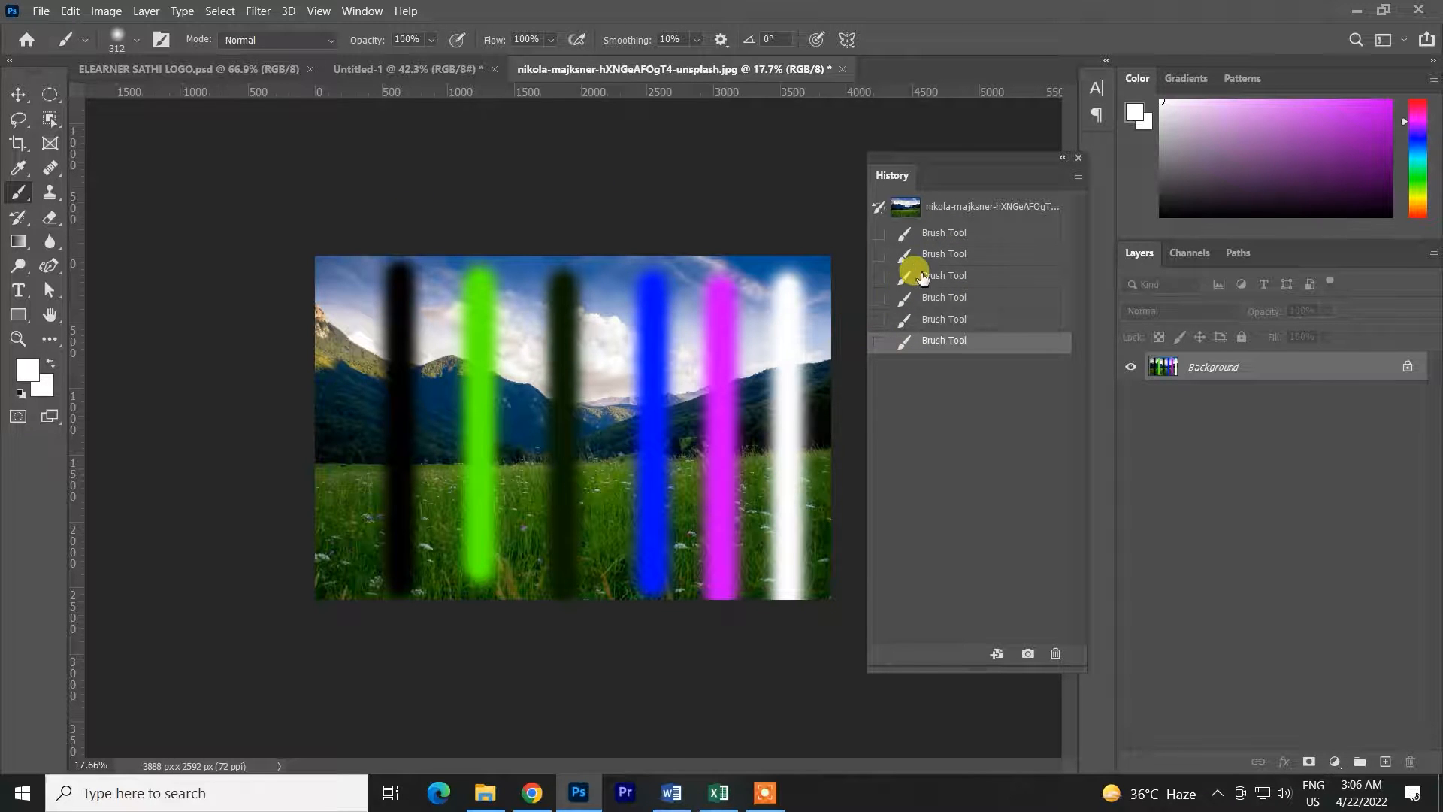
pyautogui.click(949, 234)
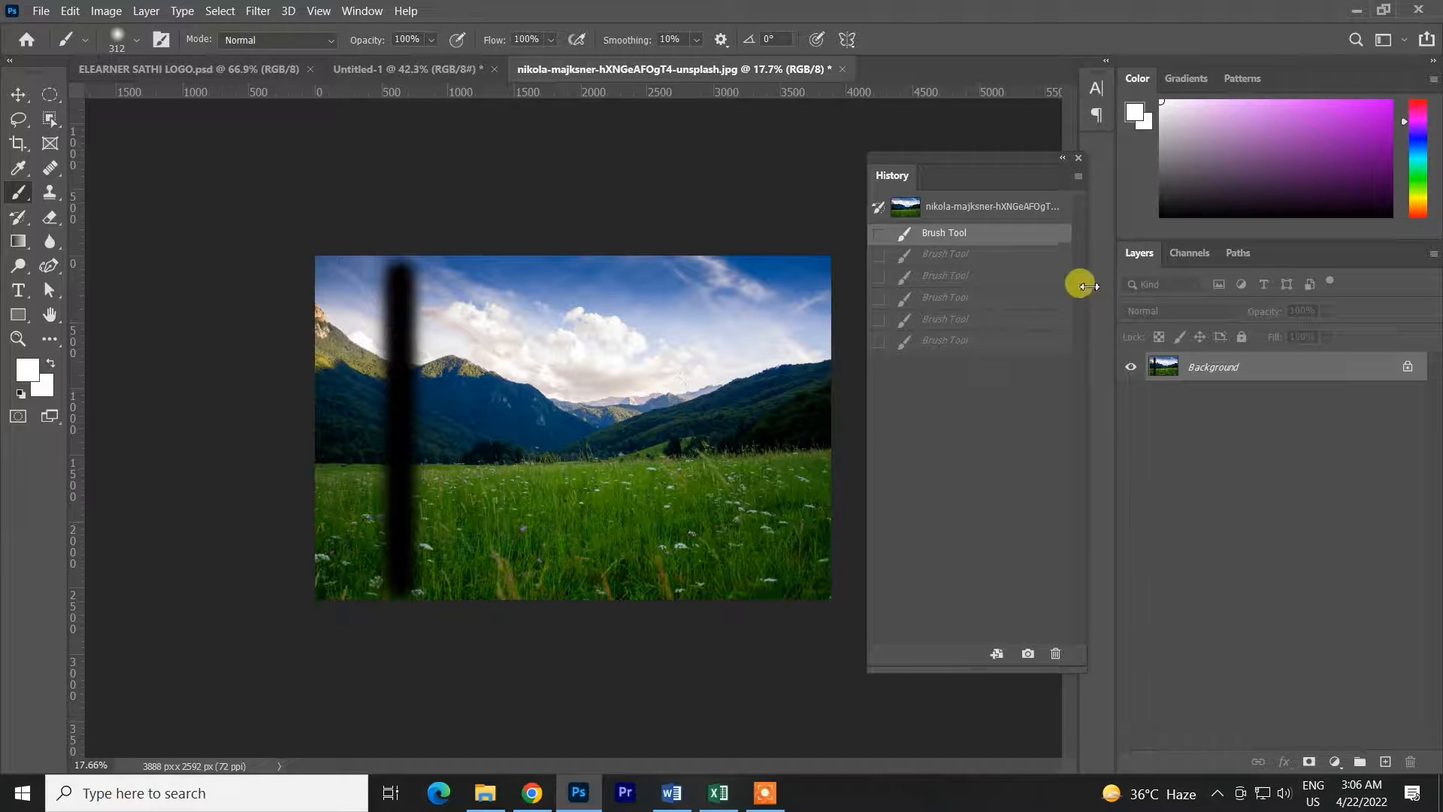
pyautogui.click(962, 253)
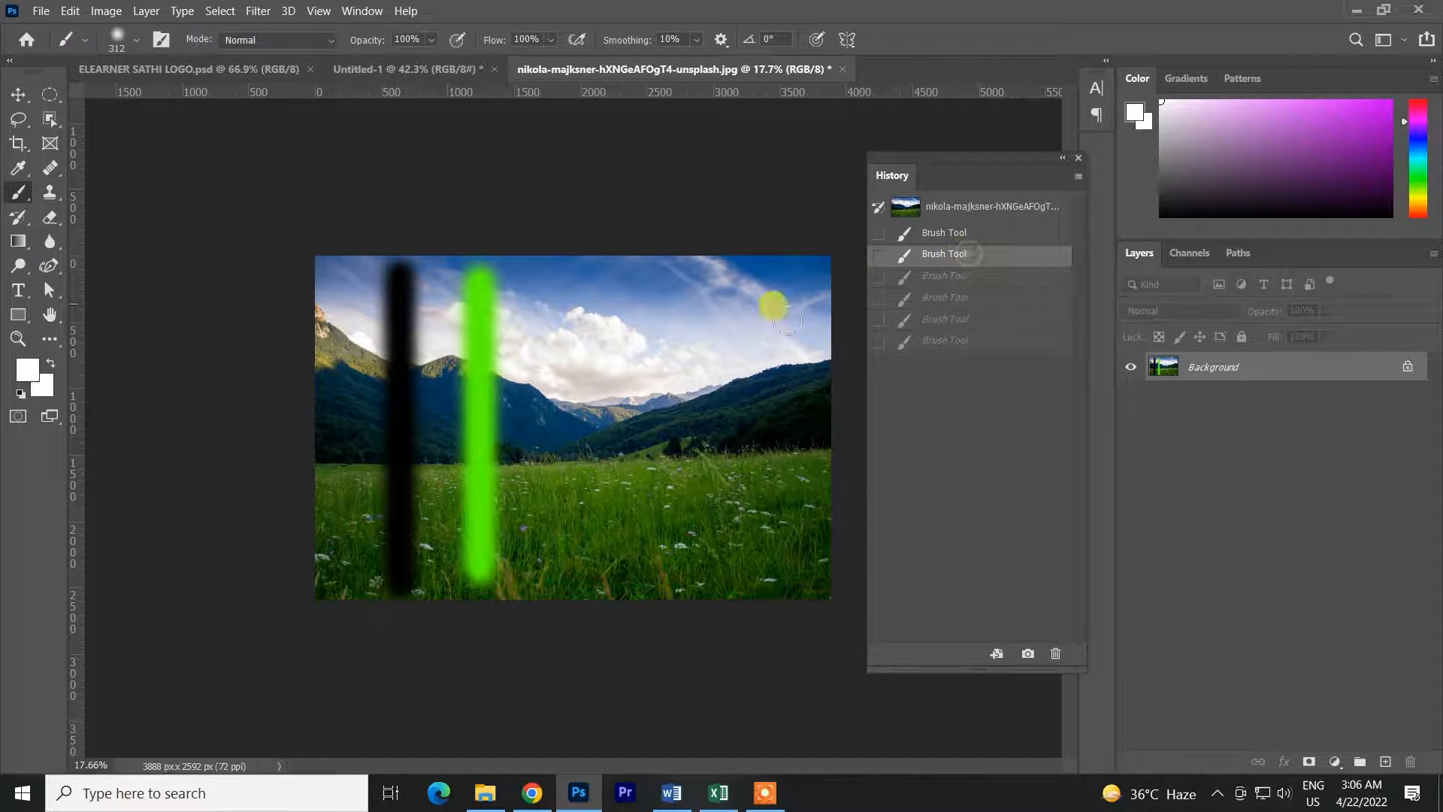
pyautogui.click(936, 299)
pyautogui.click(945, 340)
pyautogui.hotkey('ctrl', 'z')
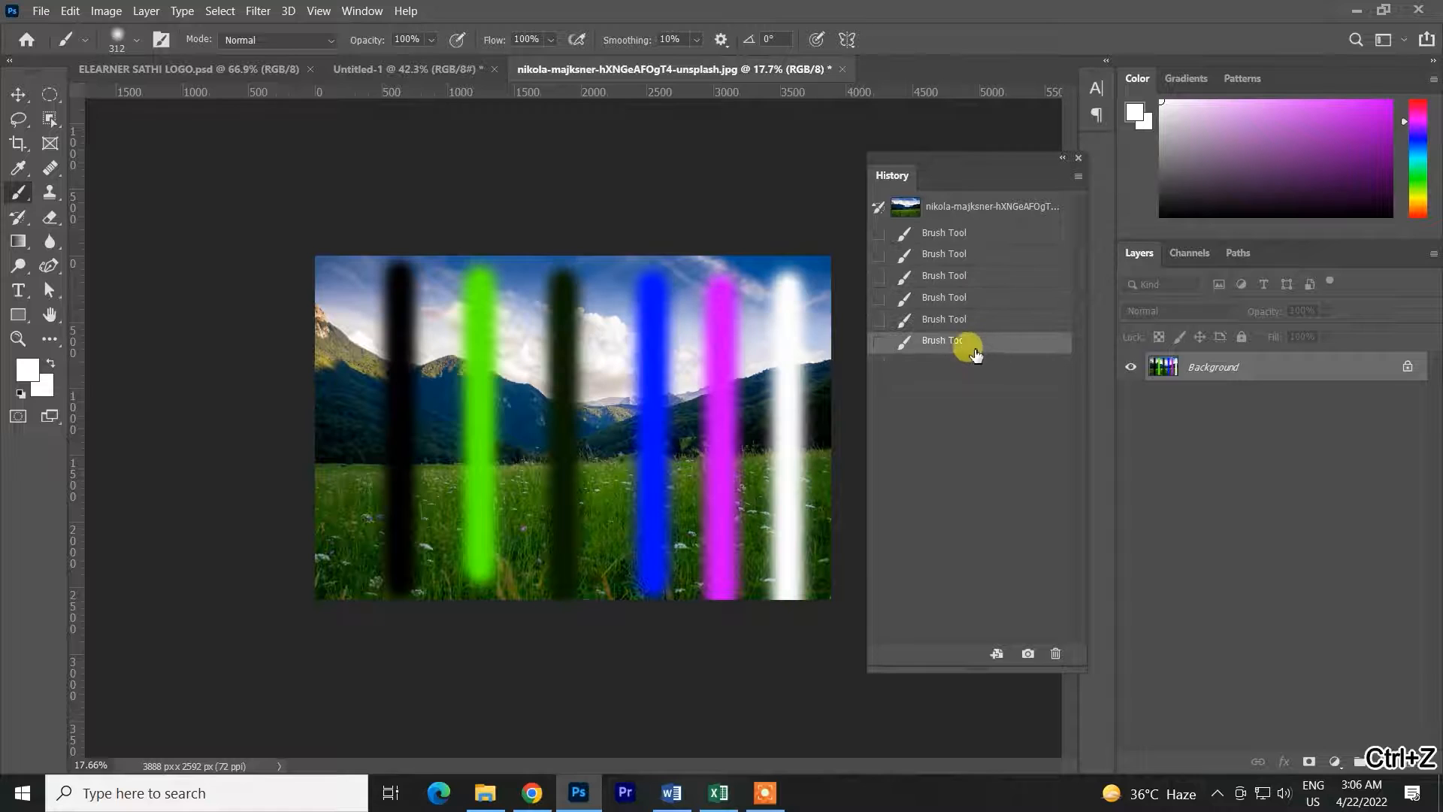
# Jump back and forth between the history states of the first, third, fourth and last brush strokes.
pyautogui.click(932, 232)
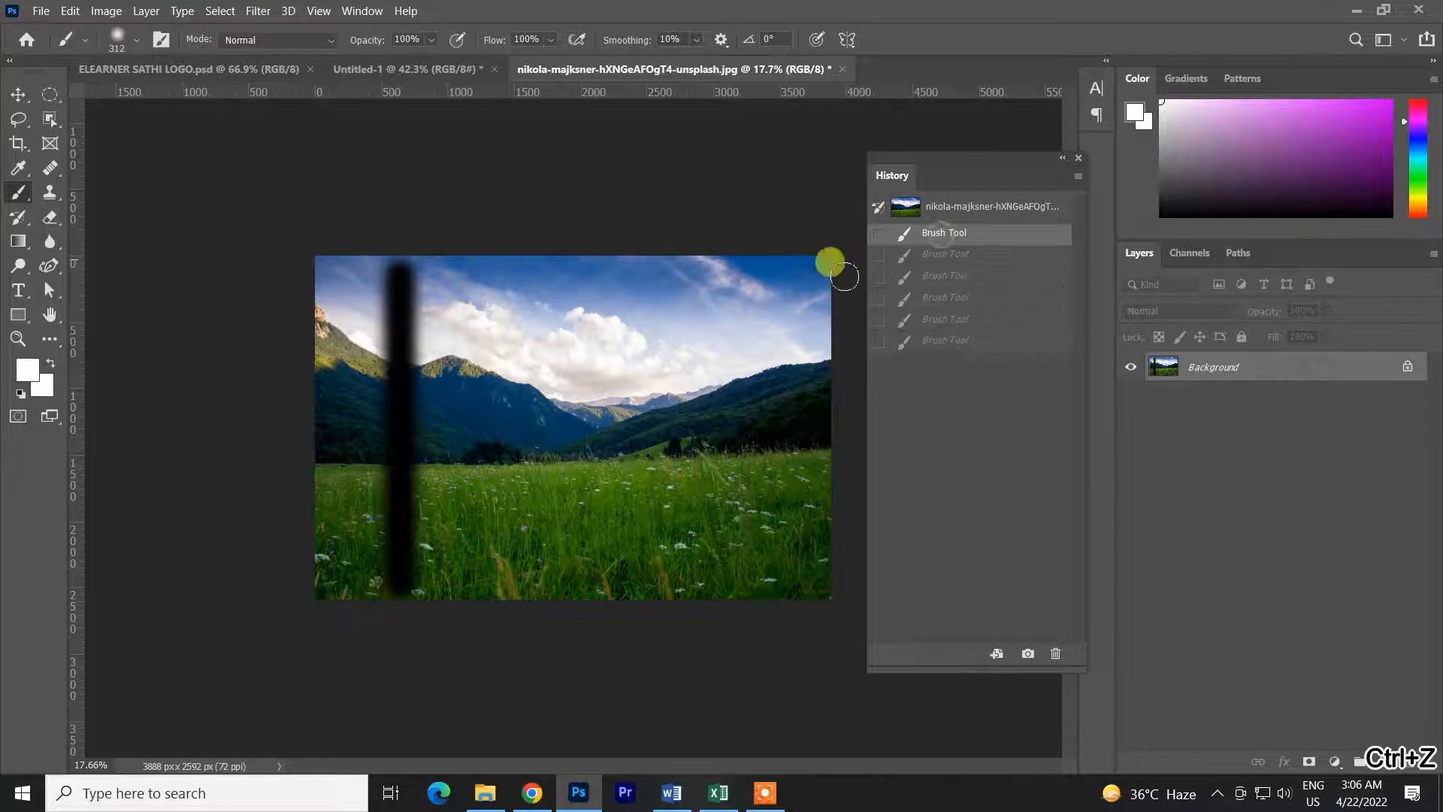
pyautogui.click(953, 295)
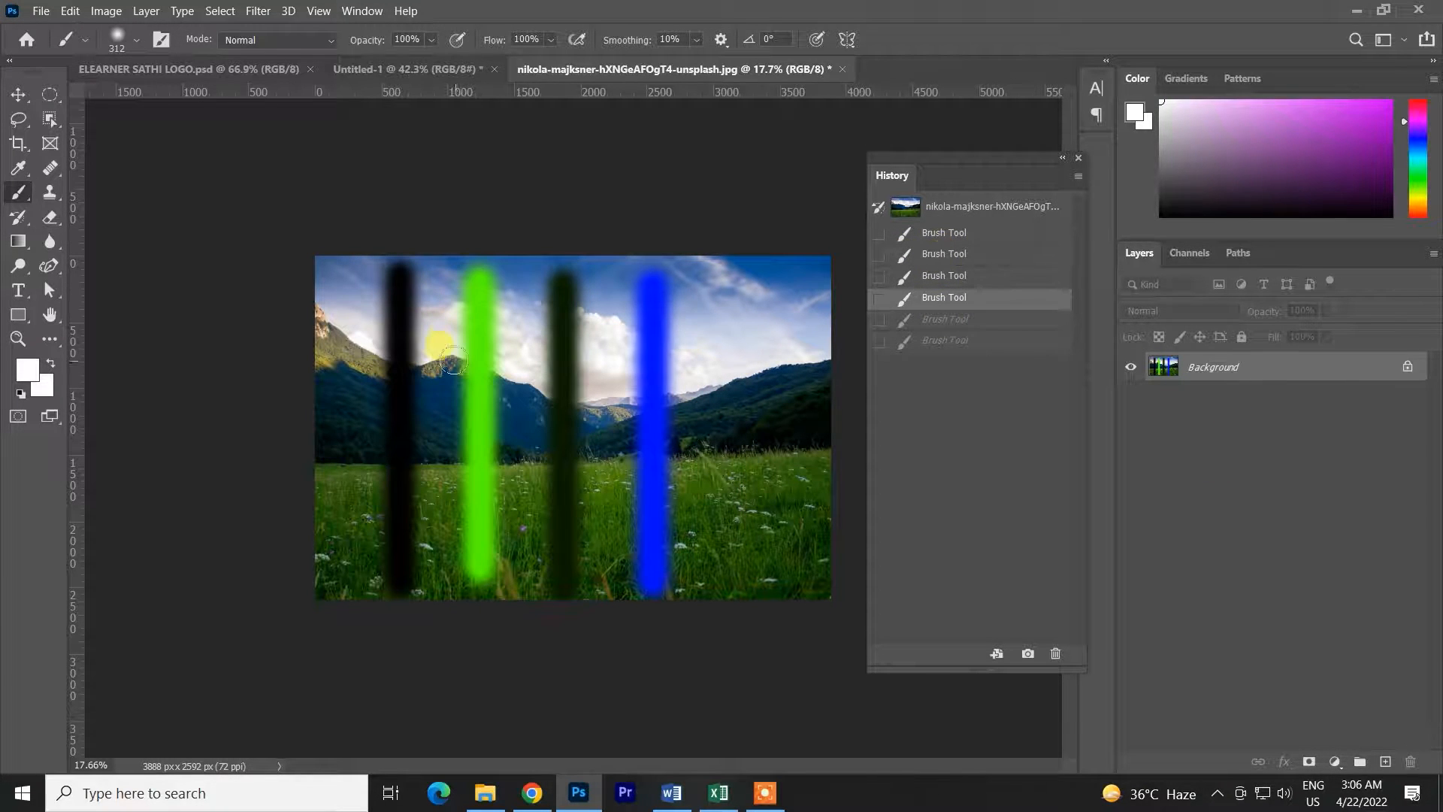
pyautogui.click(941, 235)
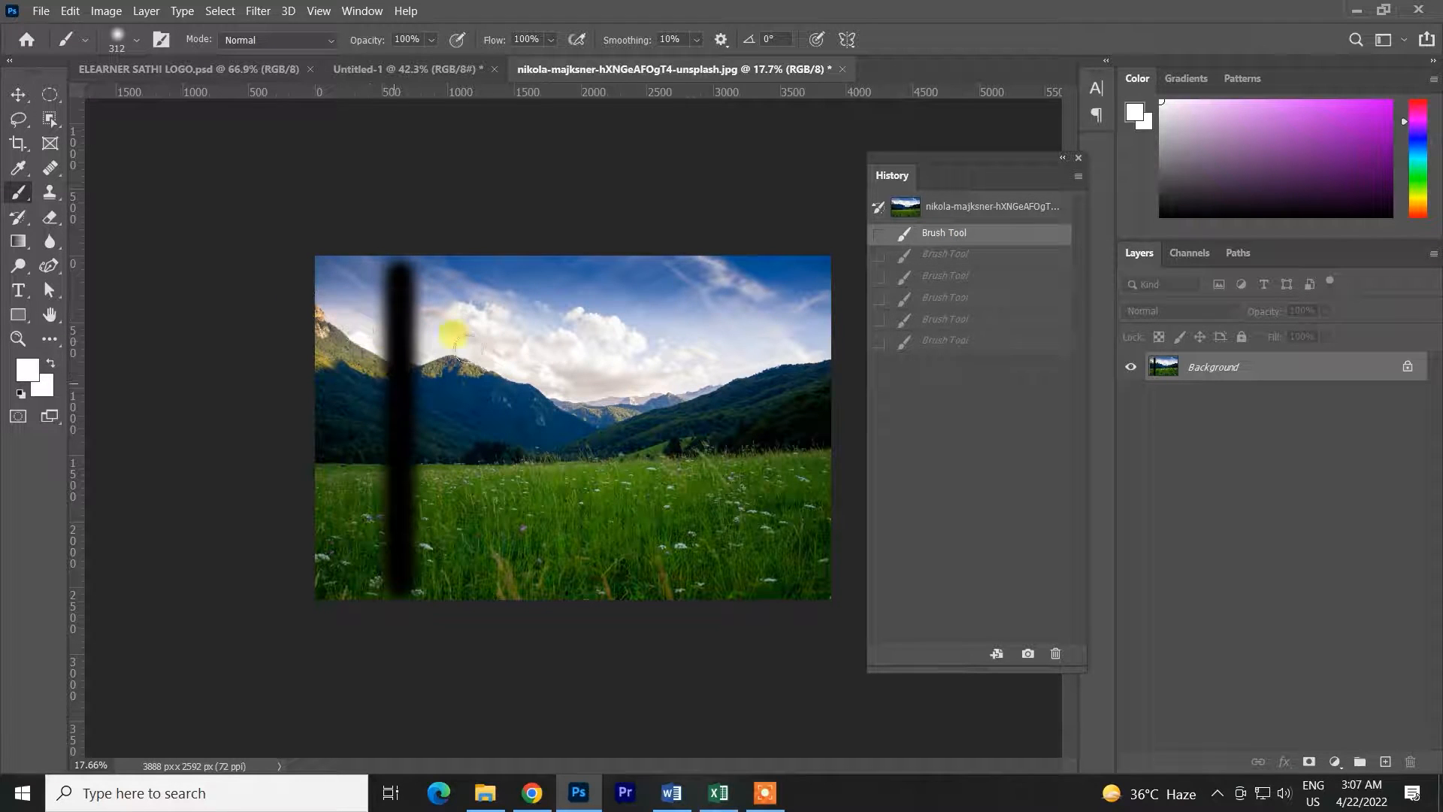
pyautogui.click(913, 276)
pyautogui.click(934, 236)
pyautogui.click(936, 341)
pyautogui.click(948, 276)
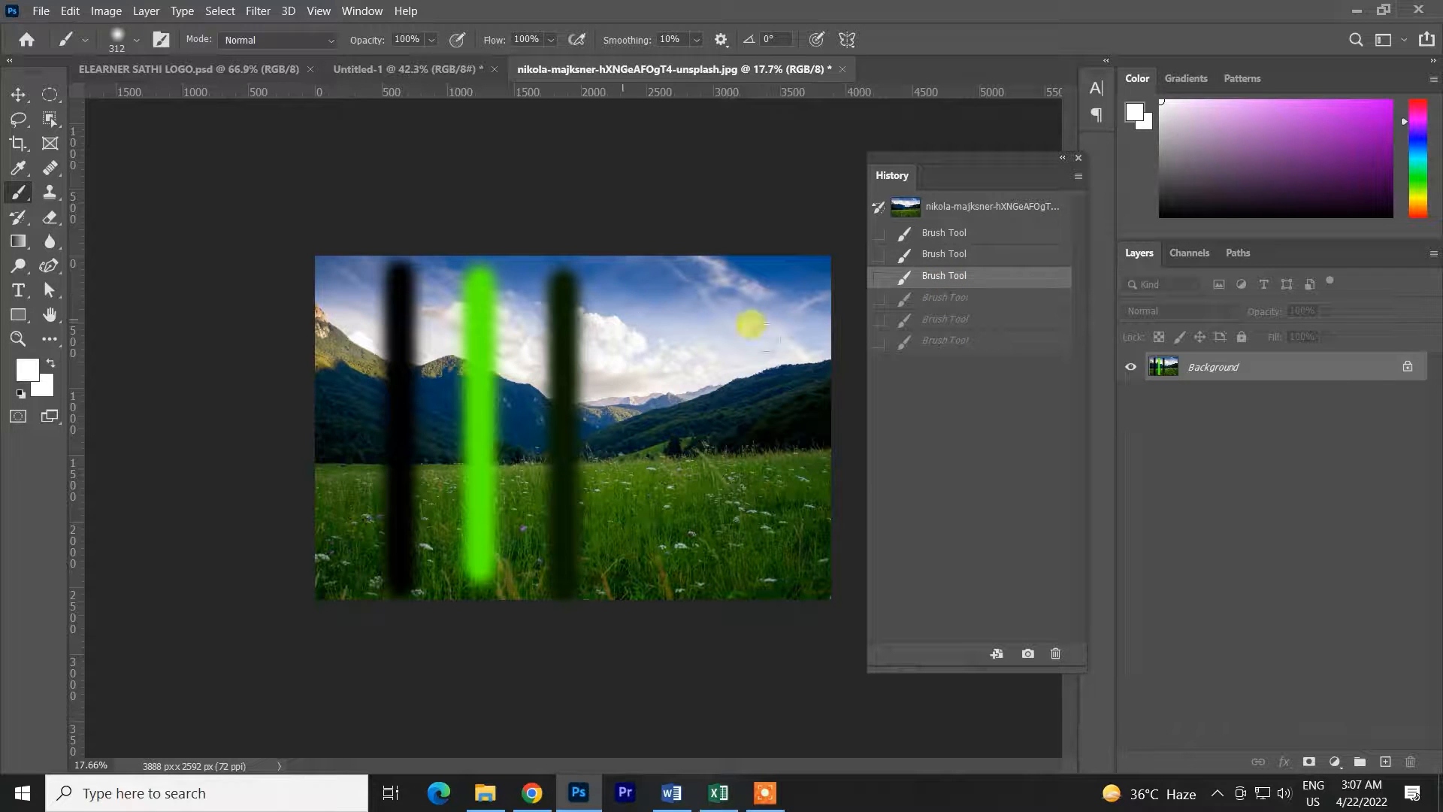
pyautogui.click(934, 342)
# Go from the first stroke's history state to the fifth and last, with the original snapshot as the History Brush source.
pyautogui.click(953, 234)
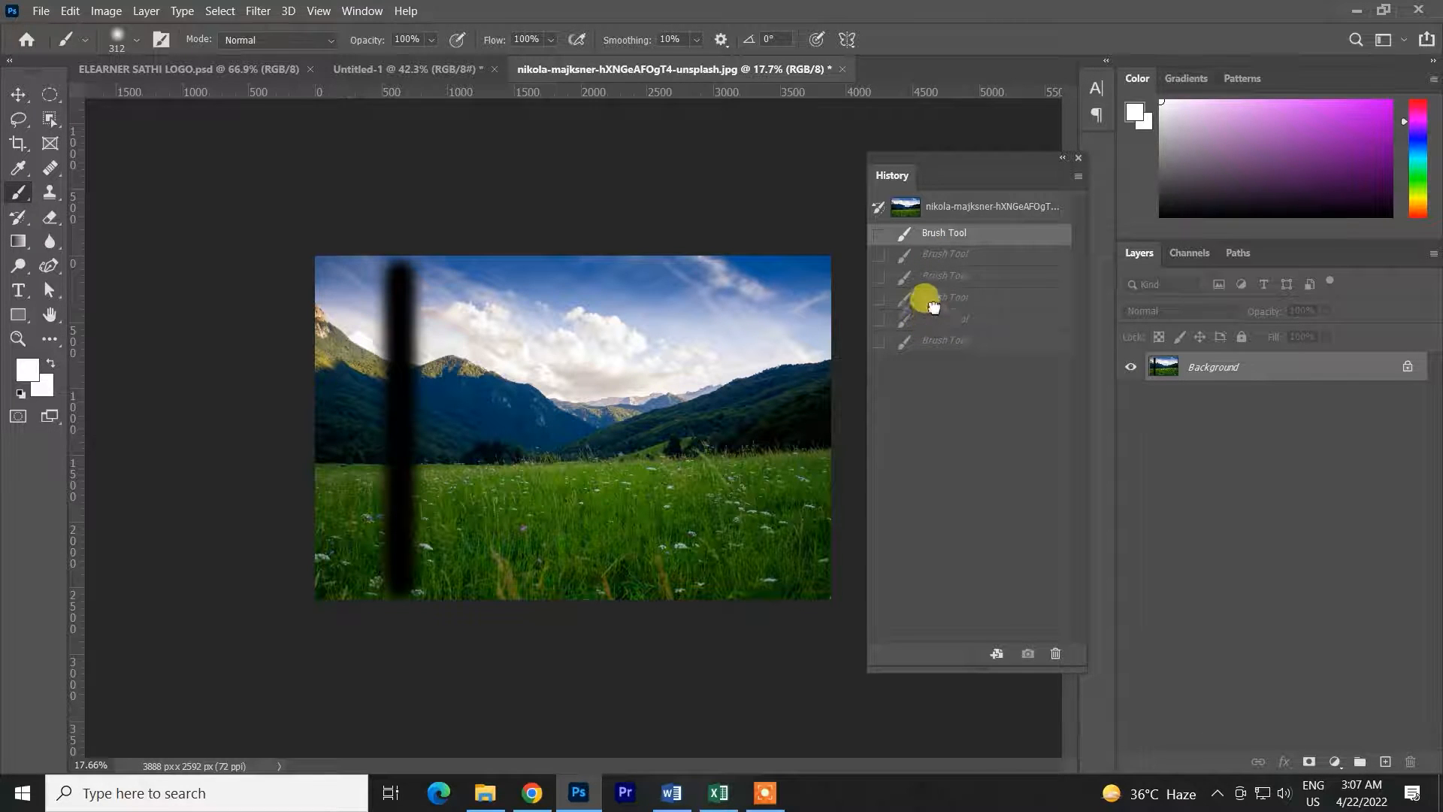
pyautogui.click(936, 328)
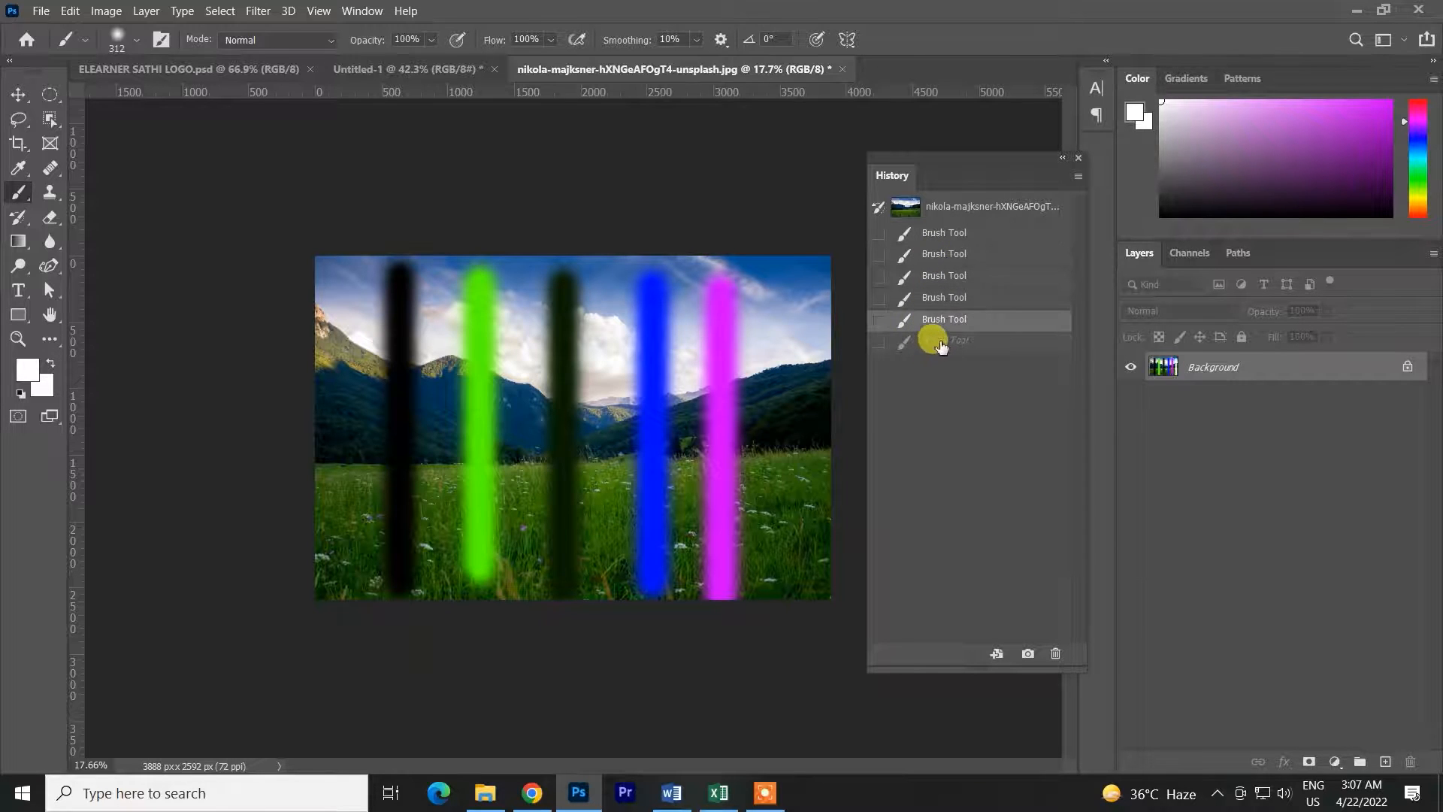
pyautogui.click(941, 342)
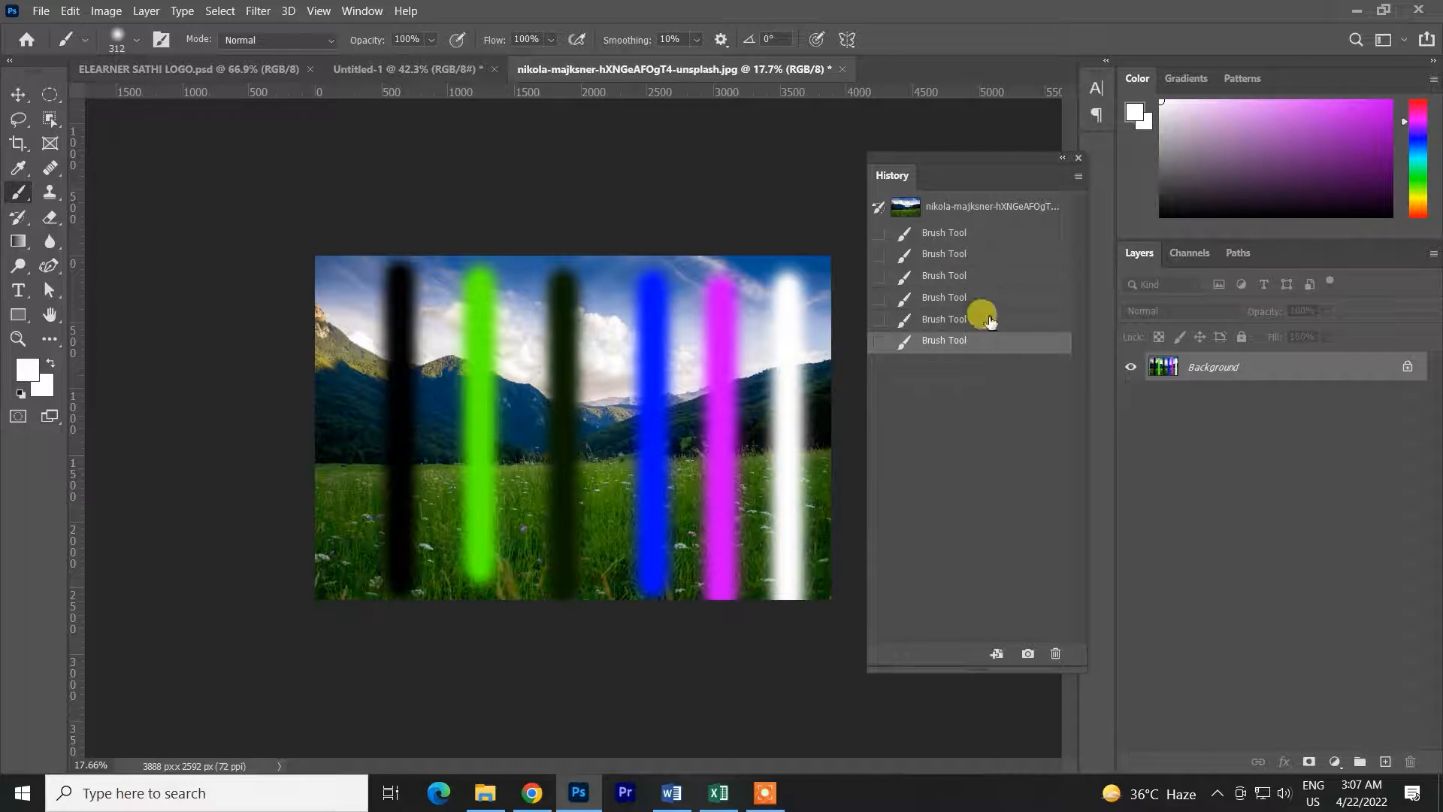
pyautogui.click(878, 205)
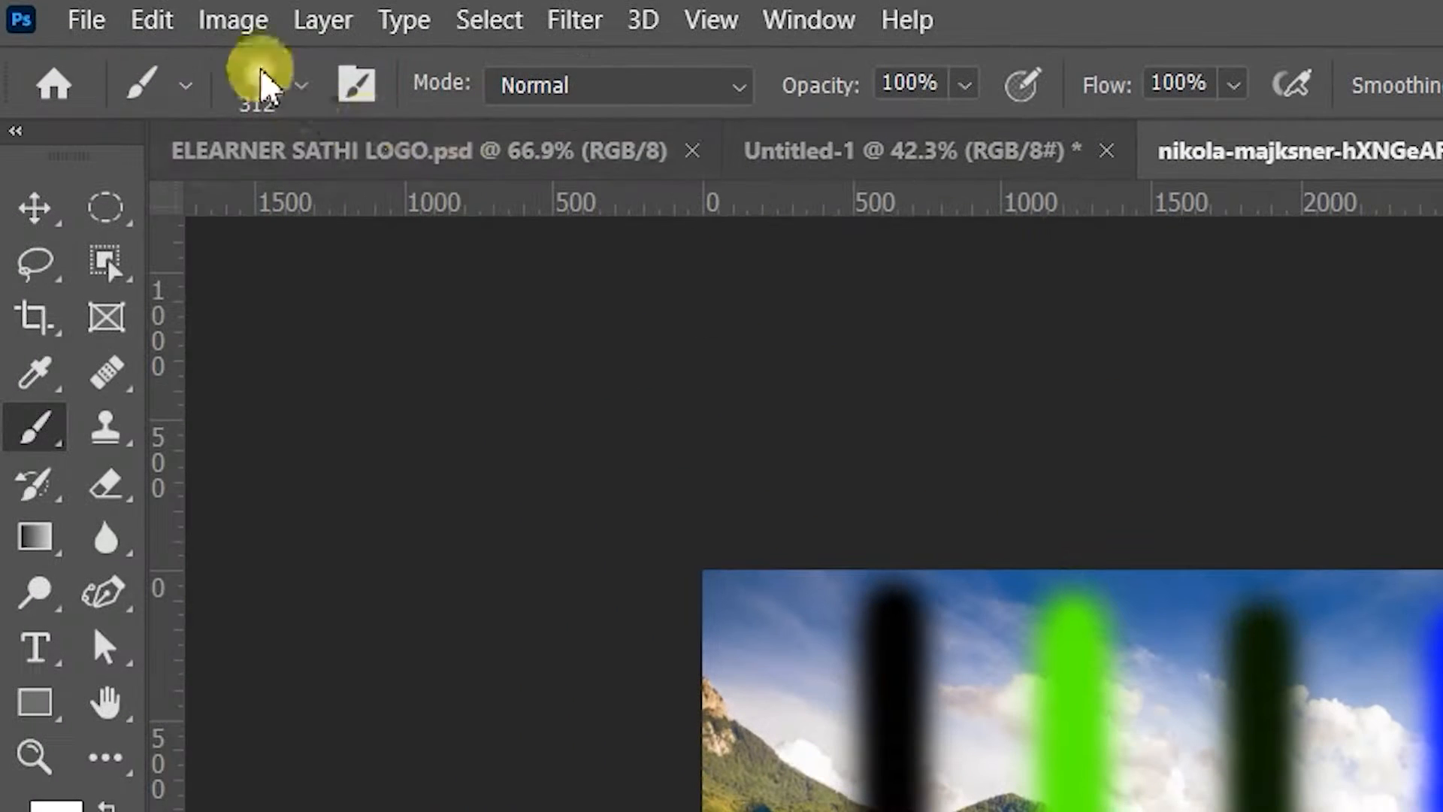
# Open the Performance preferences and move the dialog so that all its settings are on screen.
pyautogui.click(70, 11)
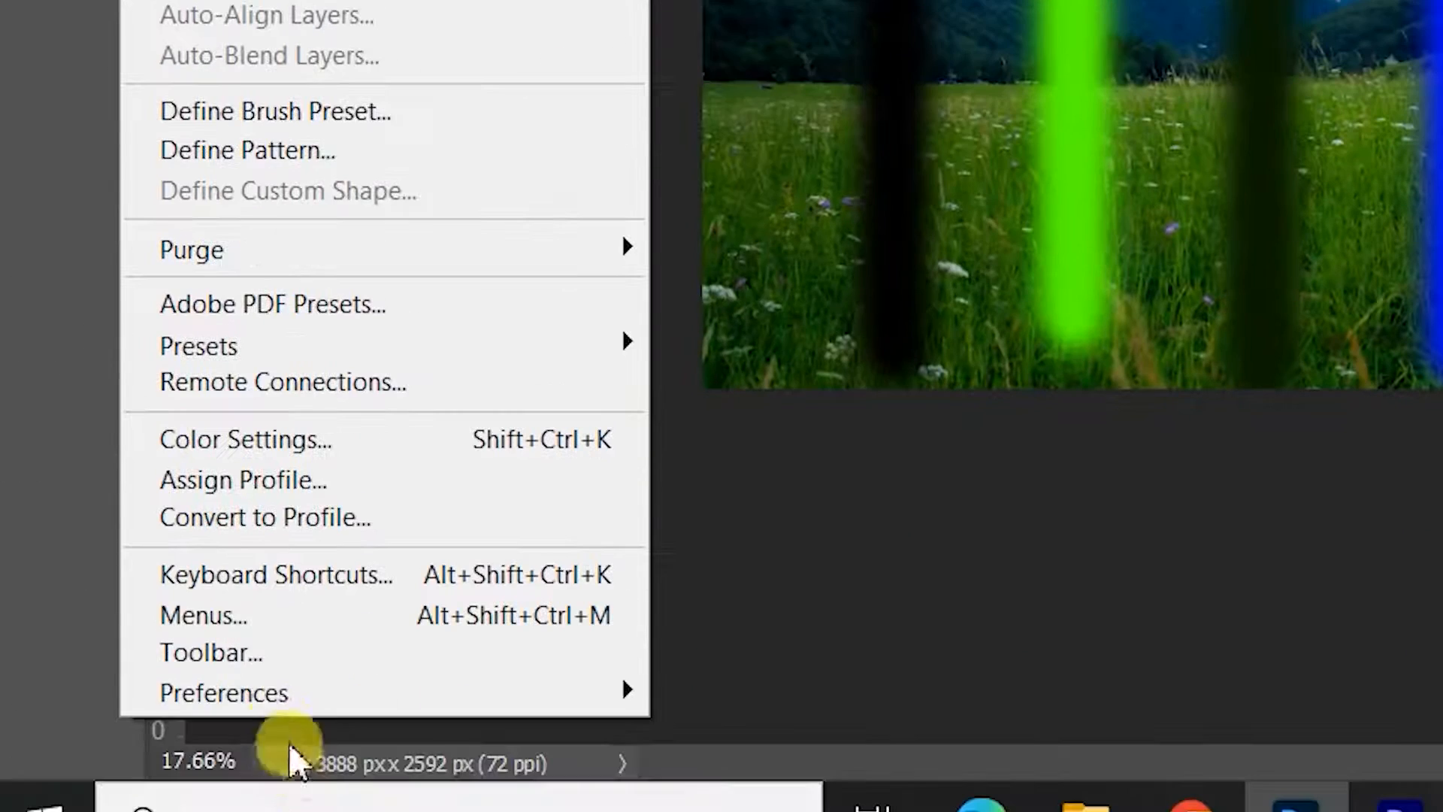
pyautogui.moveTo(282, 691)
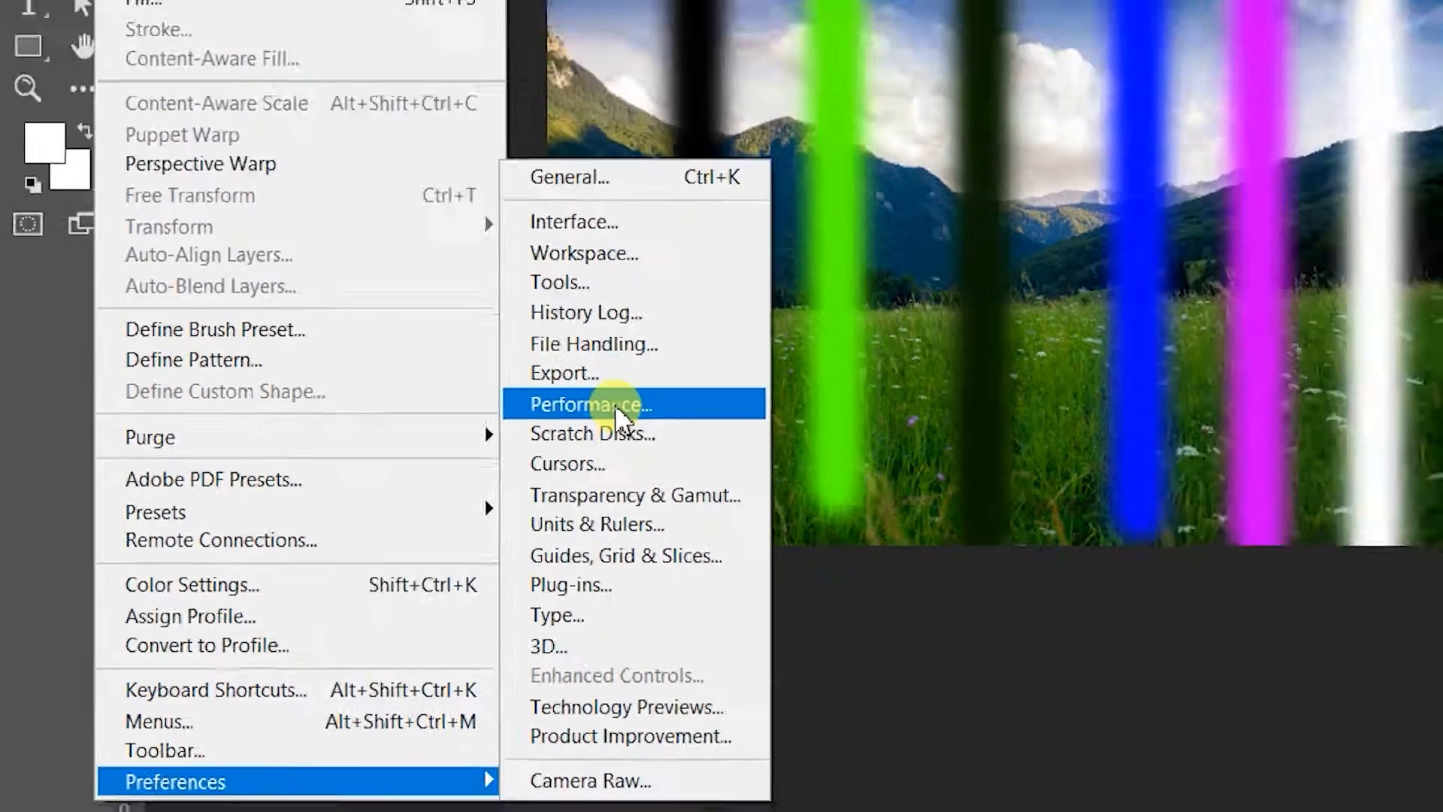
pyautogui.click(778, 330)
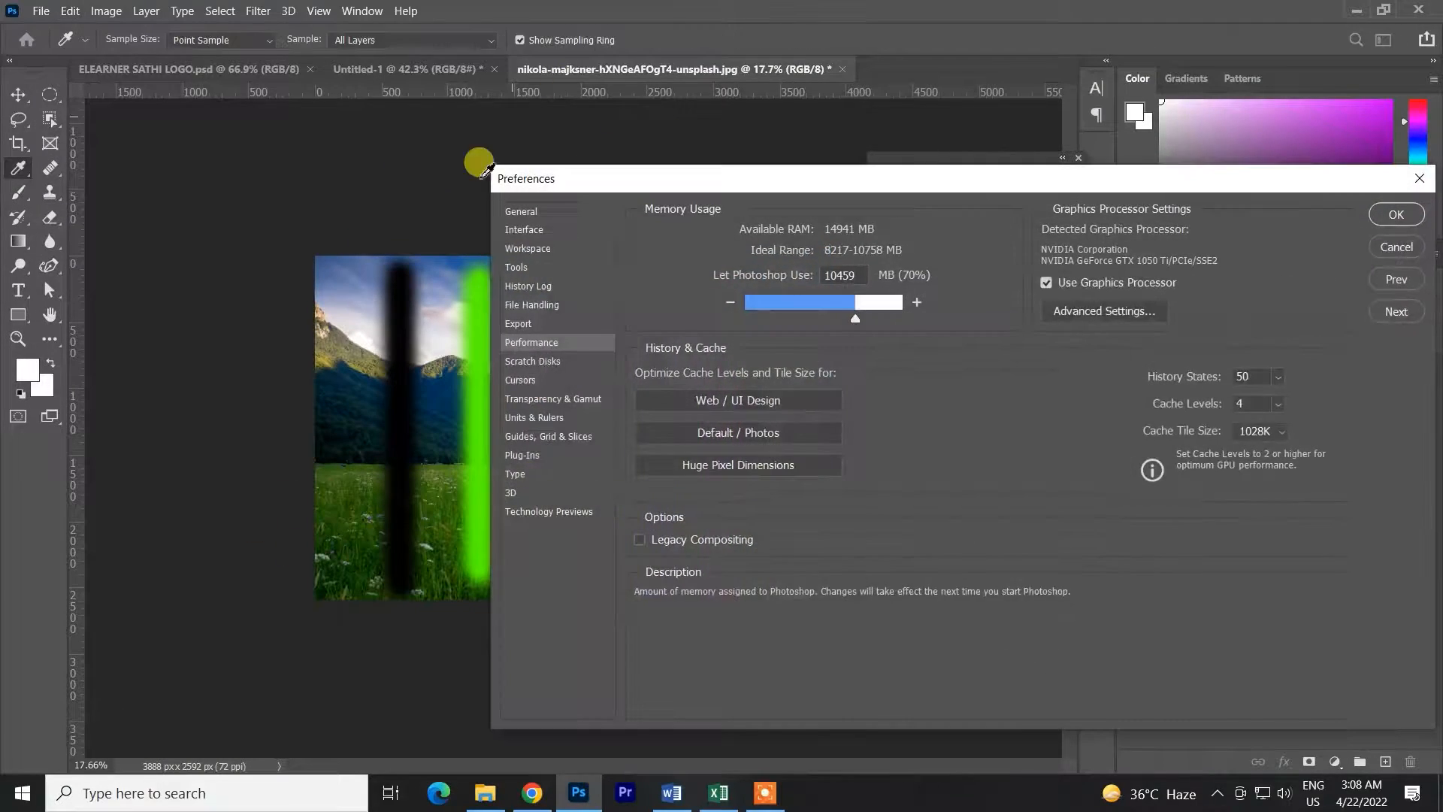
pyautogui.moveTo(782, 177); pyautogui.dragTo(376, 117)
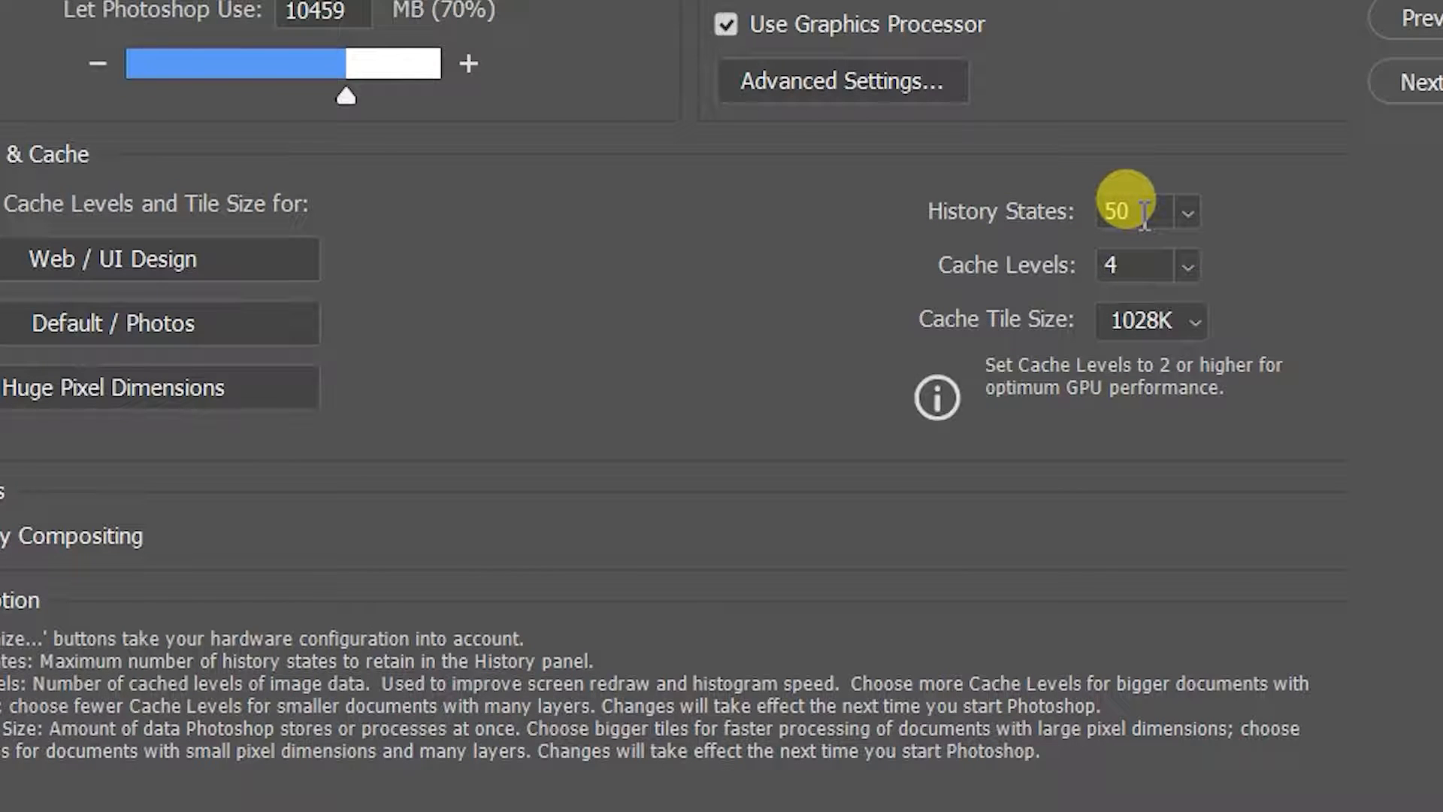
# Set the number of History States to 50 in the Performance preferences.
pyautogui.doubleClick(1154, 218)
pyautogui.click(1154, 216)
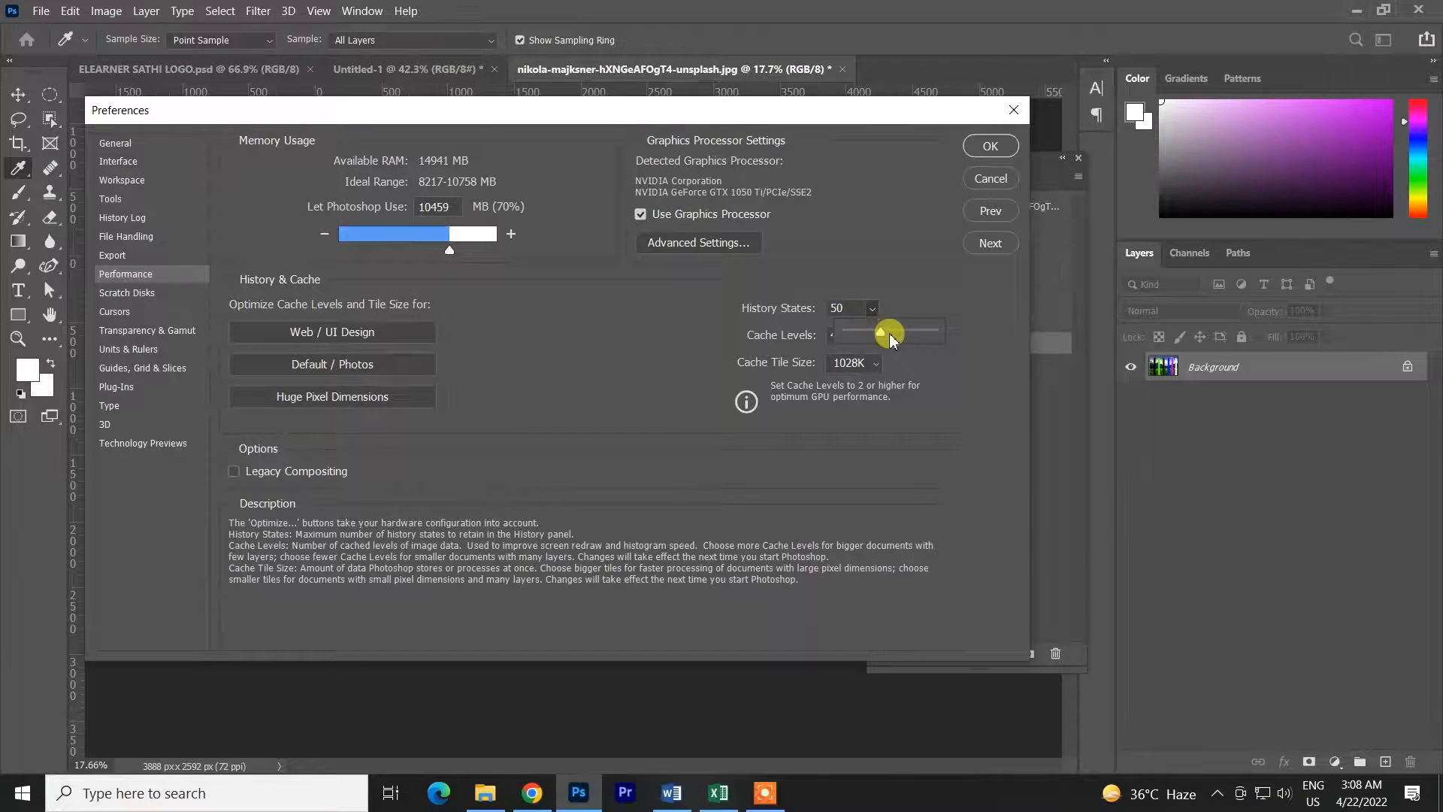
pyautogui.moveTo(891, 335); pyautogui.dragTo(826, 309)
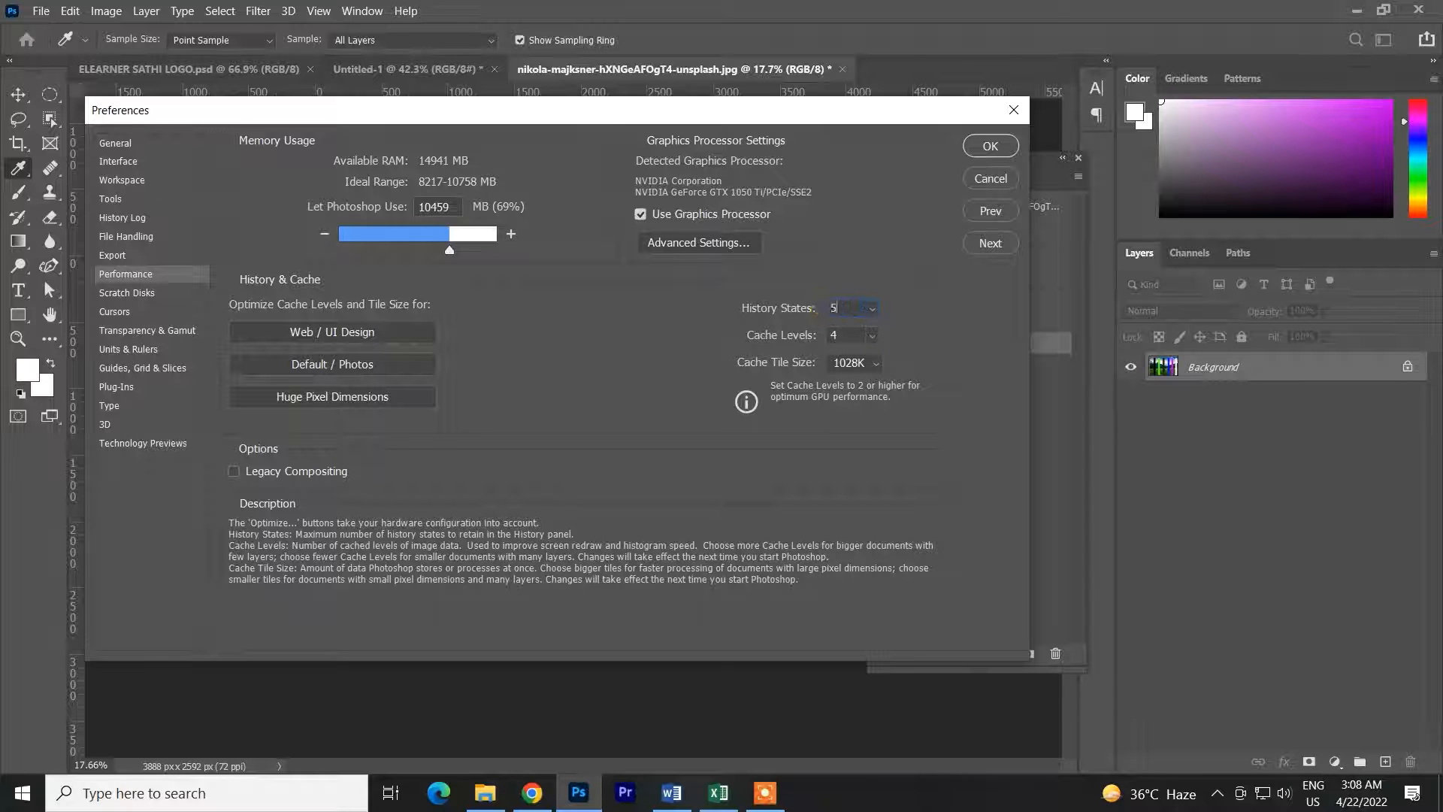
pyautogui.click(966, 413)
pyautogui.click(874, 309)
pyautogui.click(985, 342)
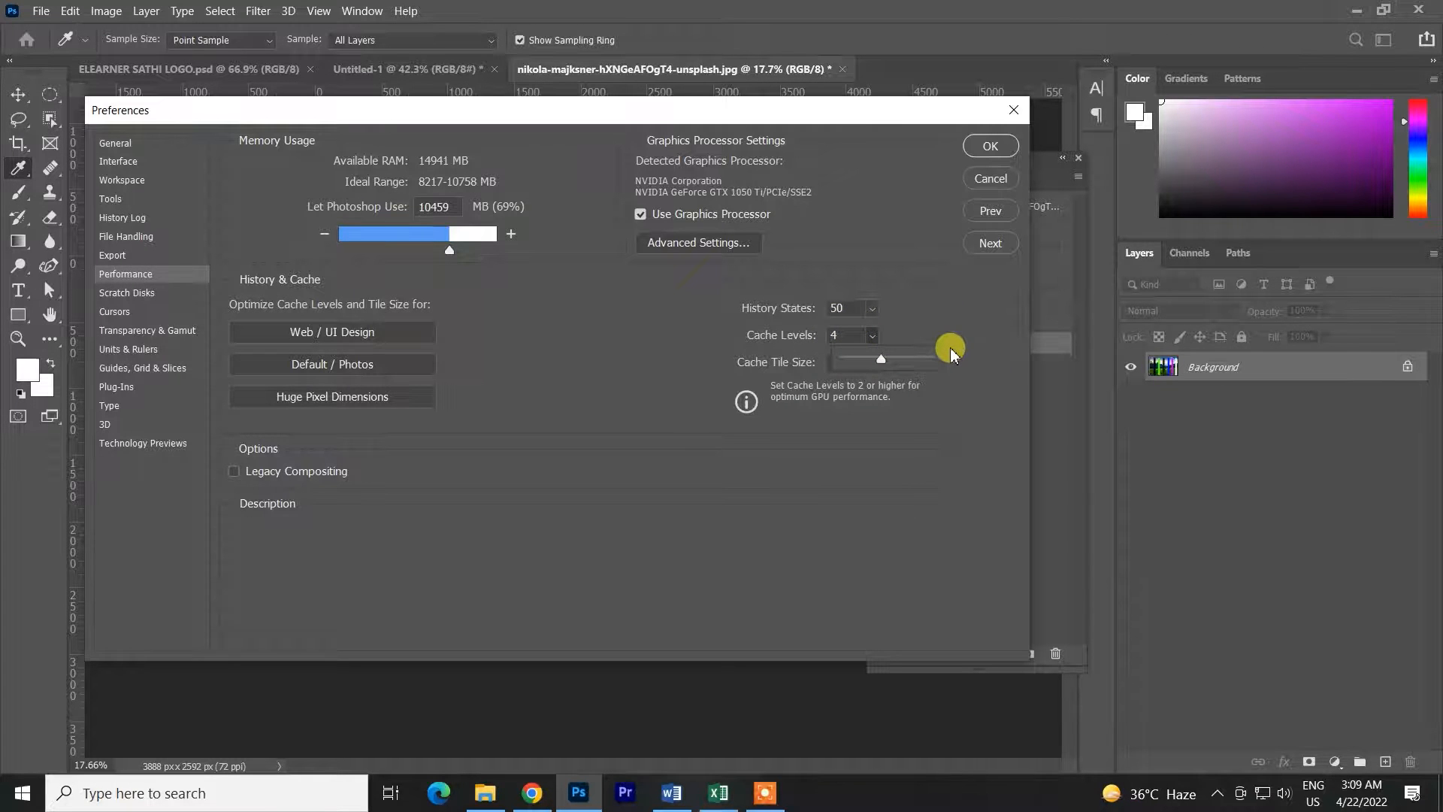
# Try 6 Cache Levels, set them back to 4, and choose a Cache Tile Size of 1028K.
pyautogui.moveTo(889, 359); pyautogui.dragTo(910, 355)
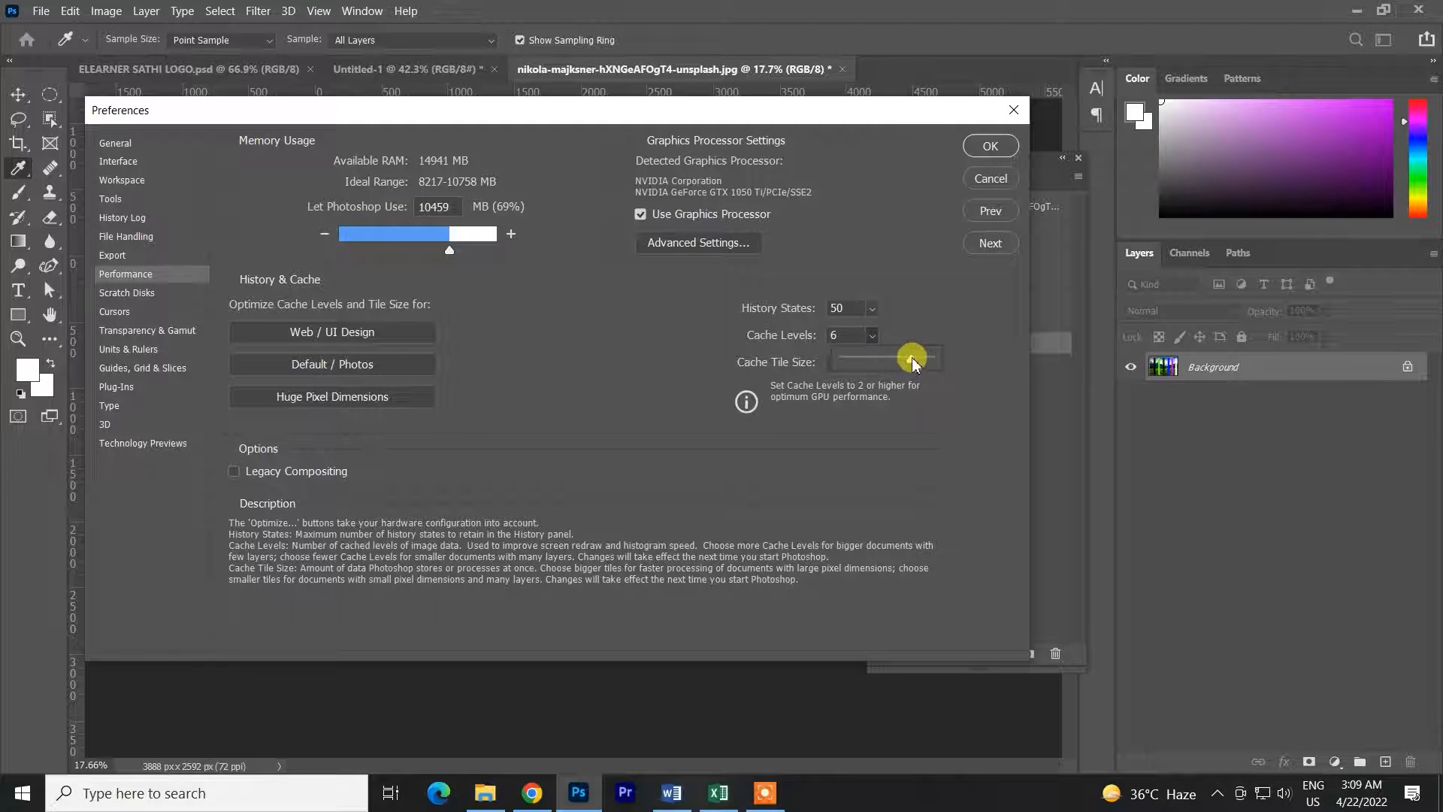
pyautogui.hotkey('ctrl', 'z')
pyautogui.click(851, 335)
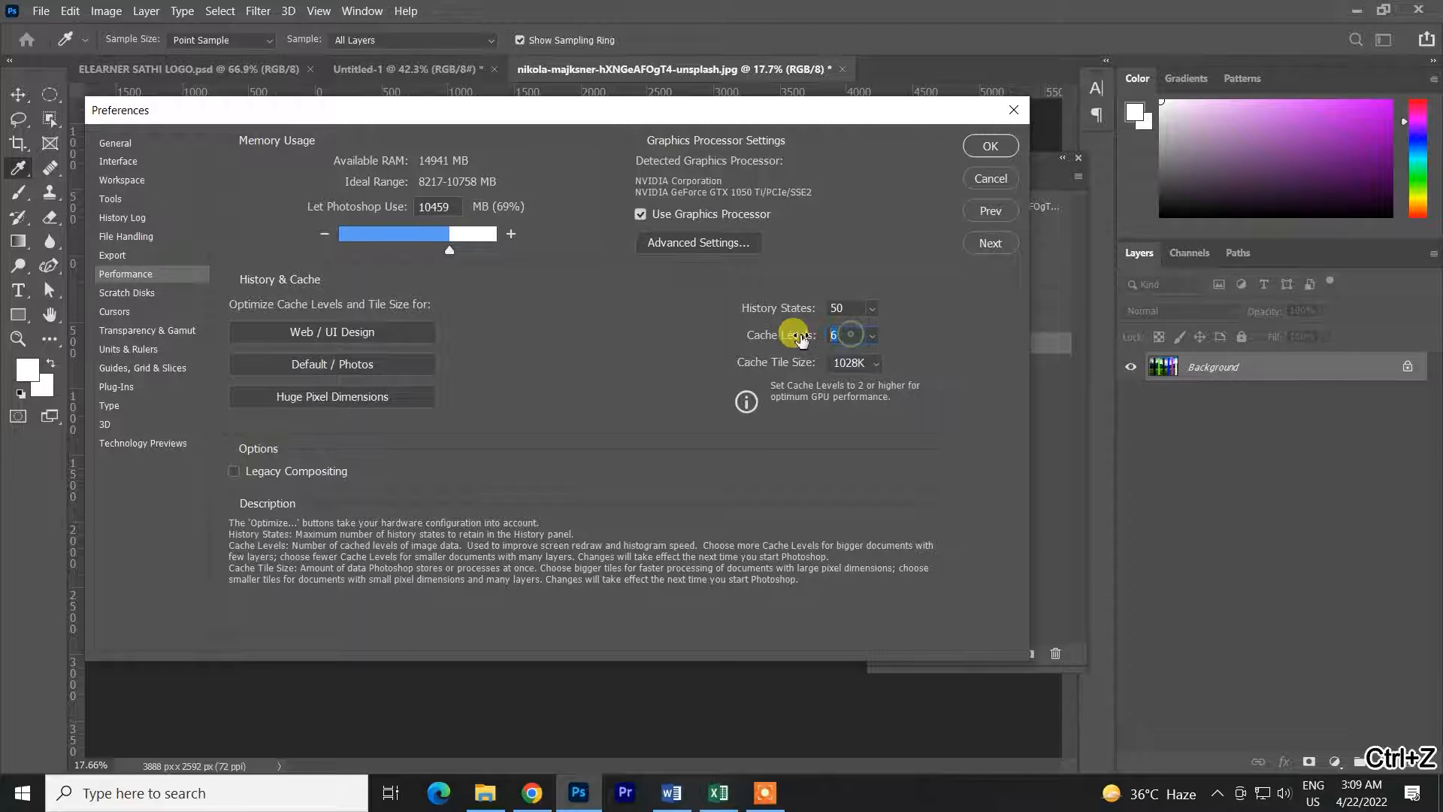
pyautogui.write('4')
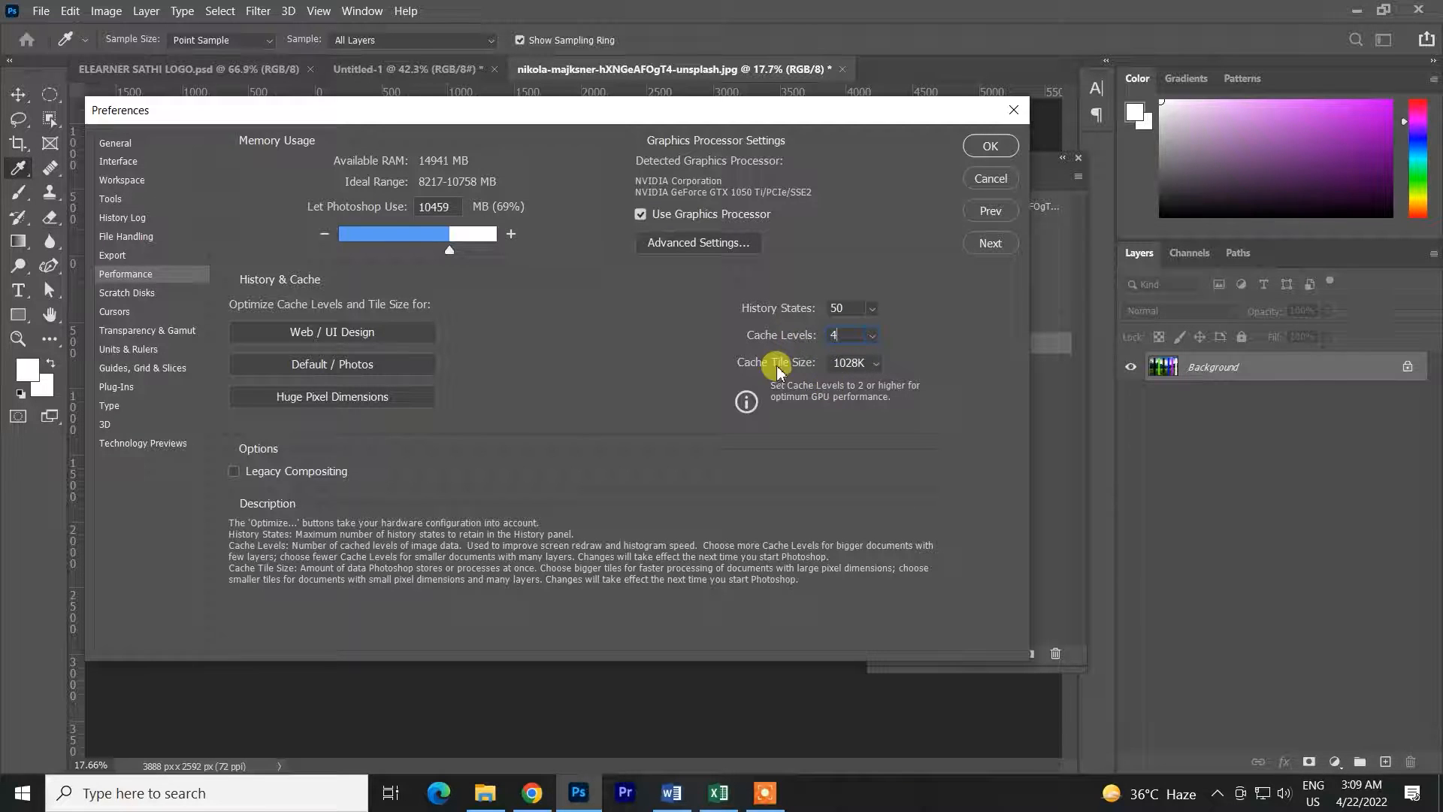
pyautogui.click(861, 363)
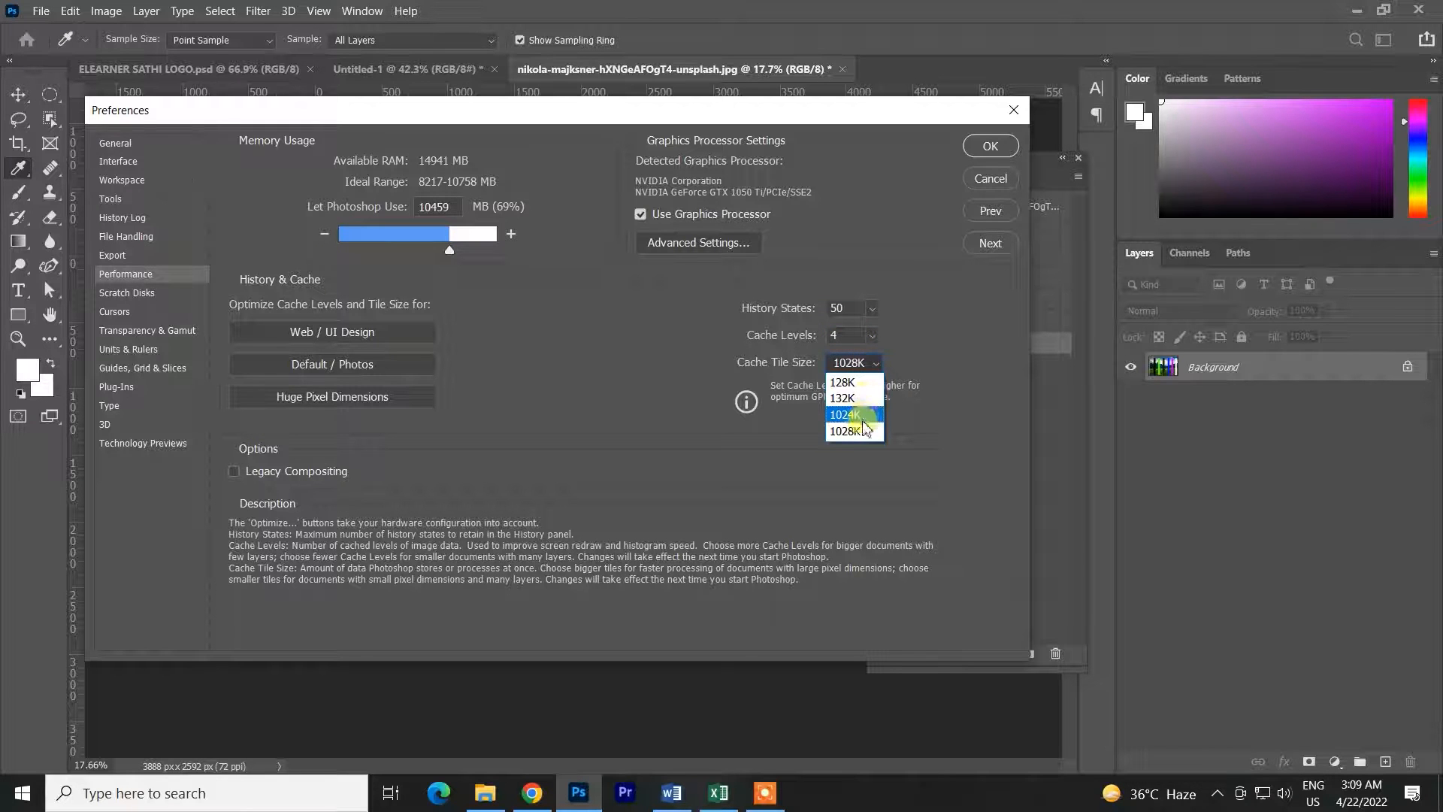
pyautogui.click(857, 431)
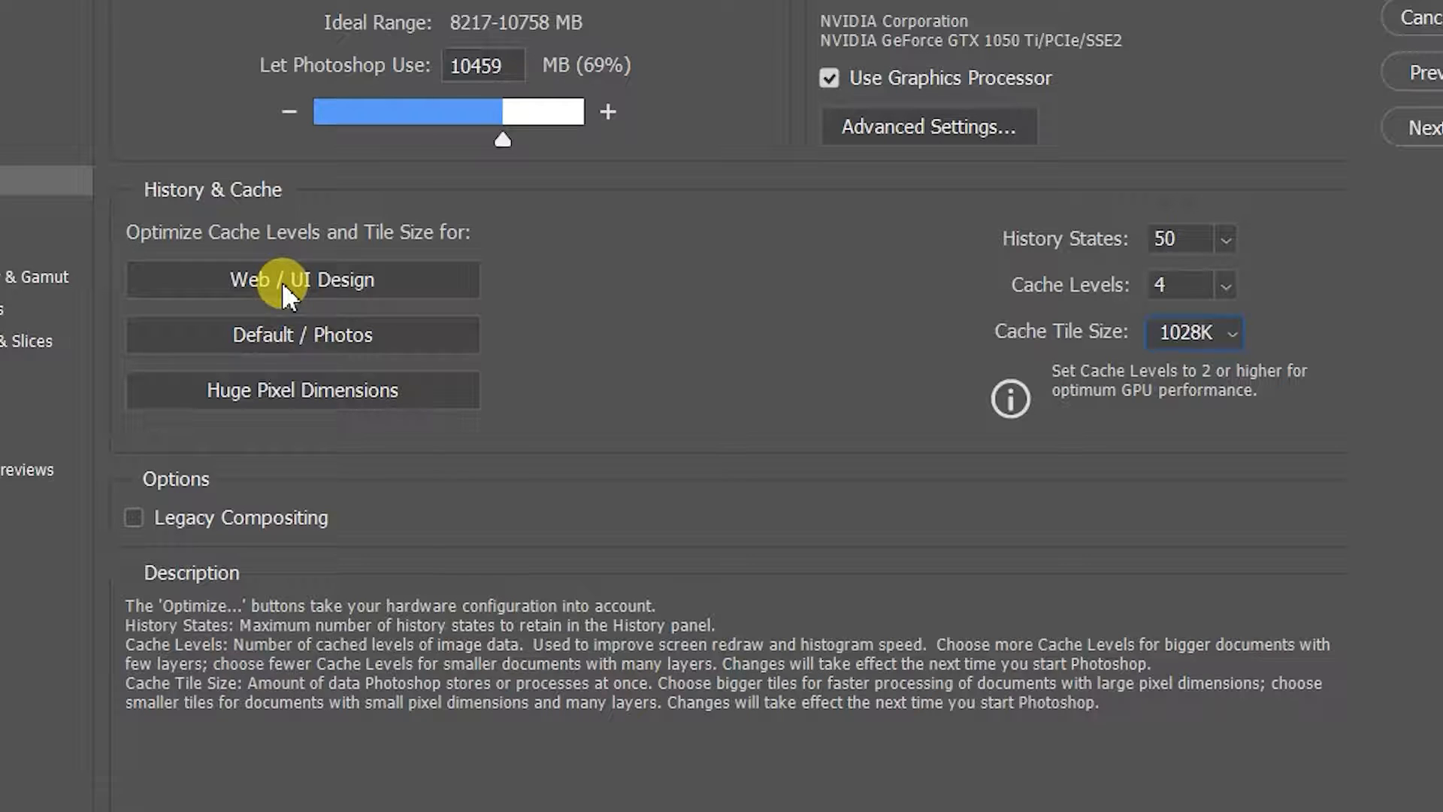
# Try the Web / UI Design and Default / Photos cache presets, and apply the Huge Pixel Dimensions preset.
pyautogui.click(285, 295)
pyautogui.click(295, 278)
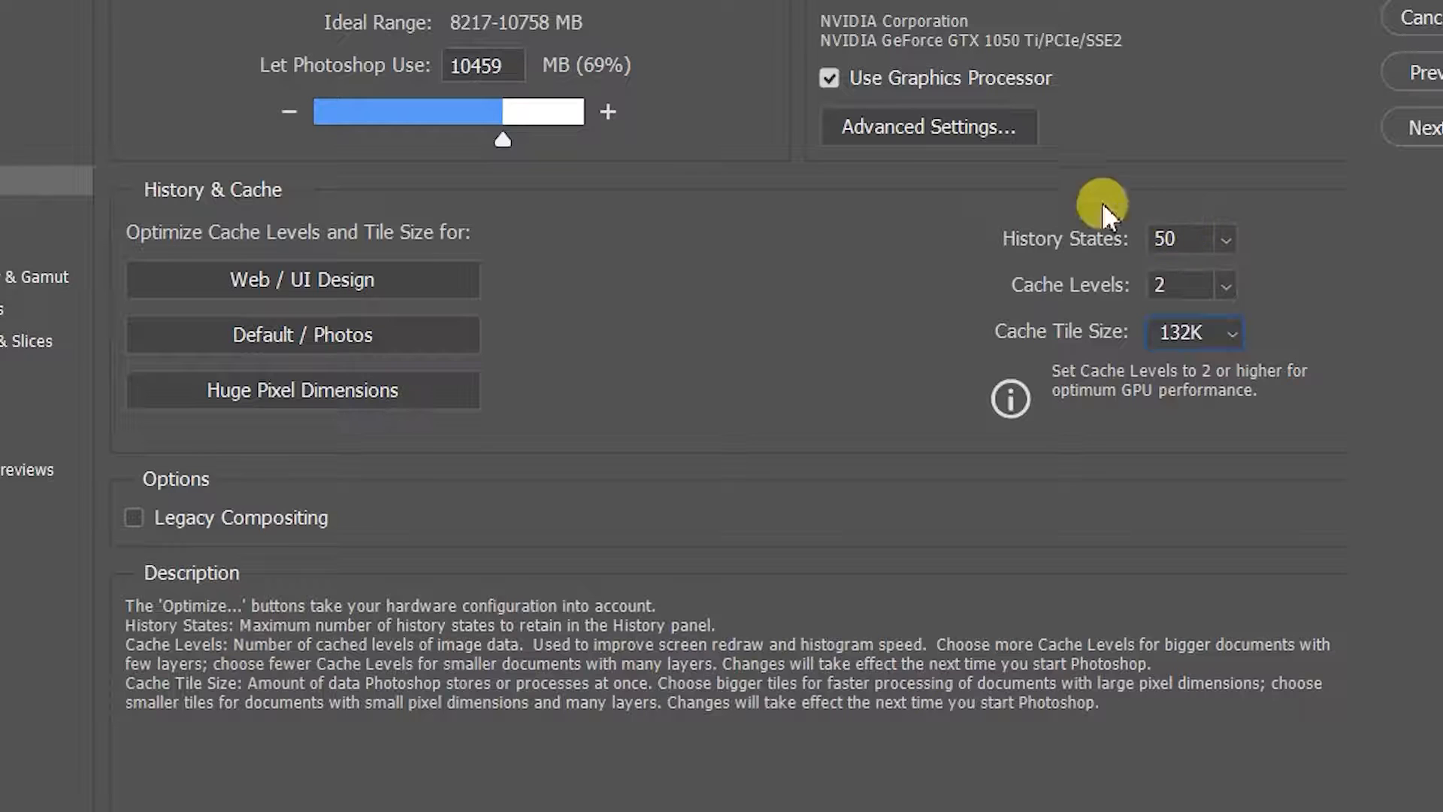
pyautogui.click(286, 340)
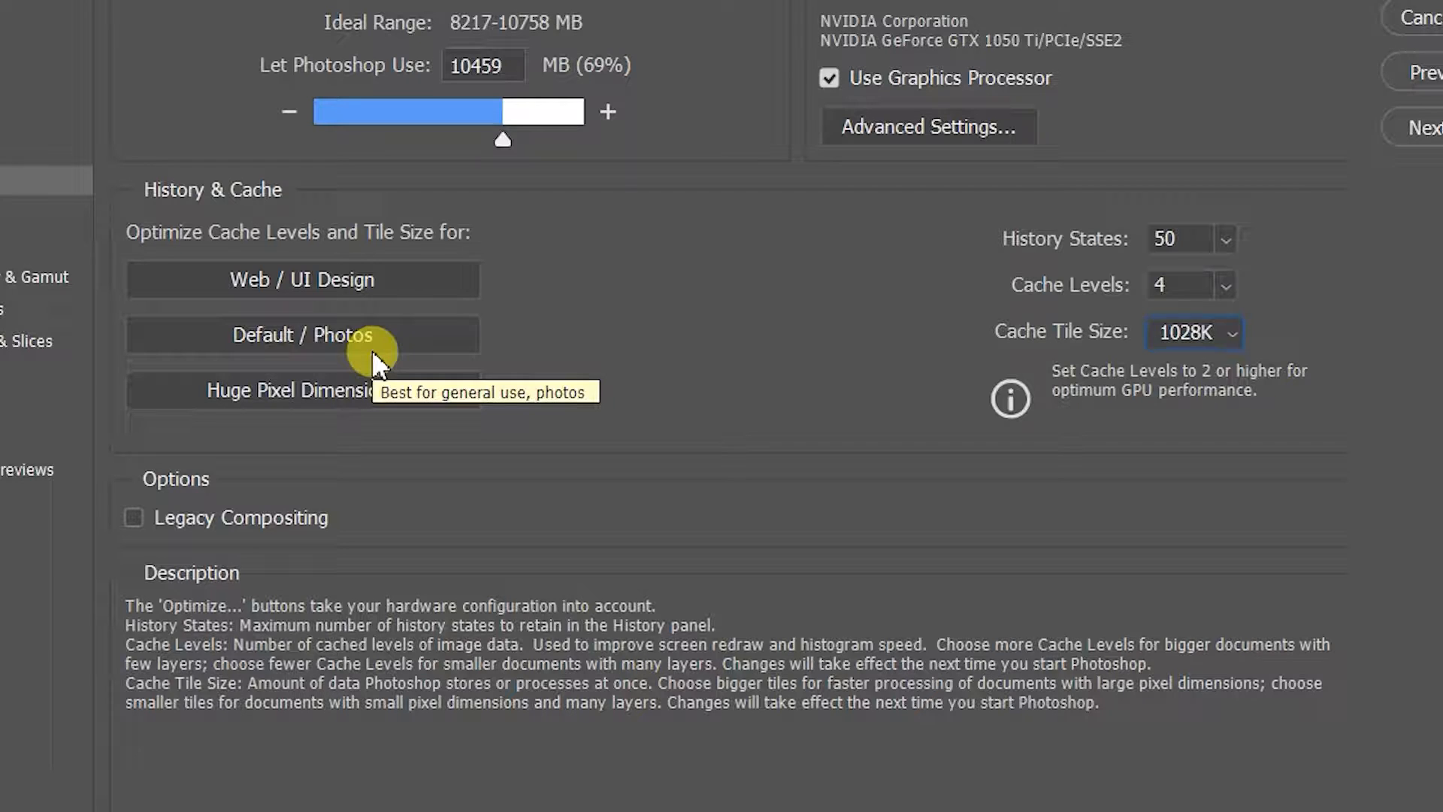
pyautogui.click(344, 394)
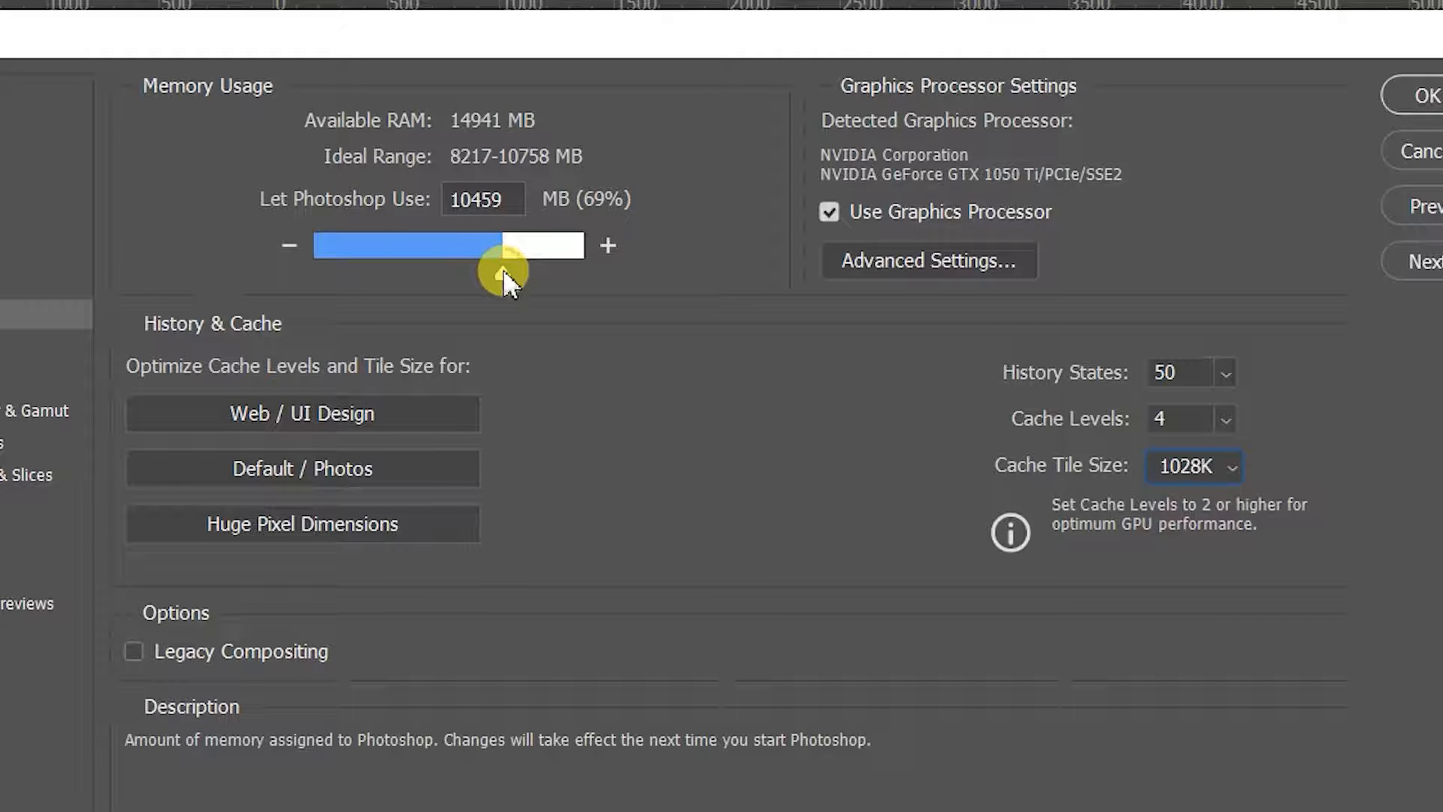
# Set the memory Photoshop may use to 10110 MB and apply the Performance preferences.
pyautogui.doubleClick(476, 199)
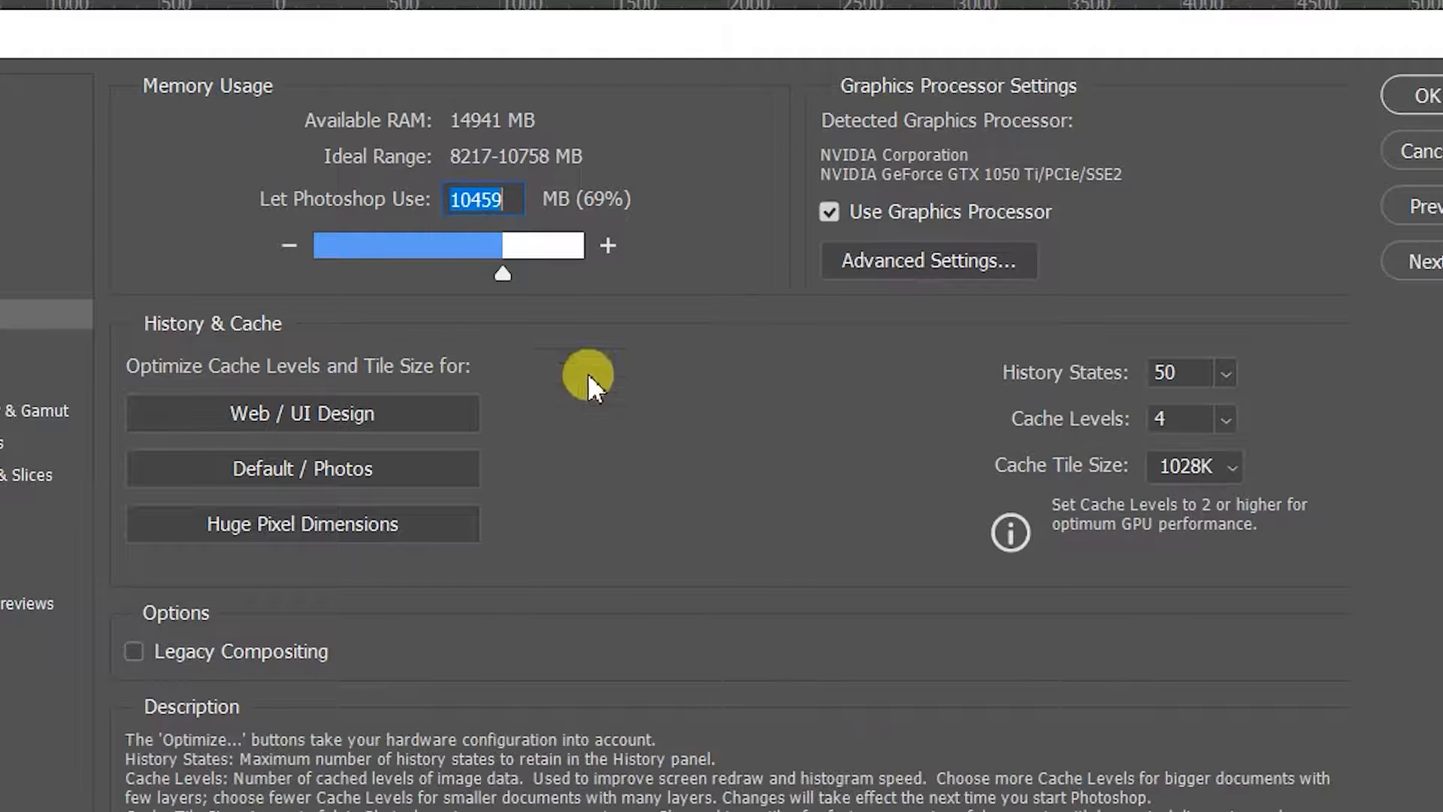
pyautogui.moveTo(503, 267)
pyautogui.mouseDown()
pyautogui.moveTo(533, 265)
pyautogui.moveTo(496, 267)
pyautogui.mouseUp()
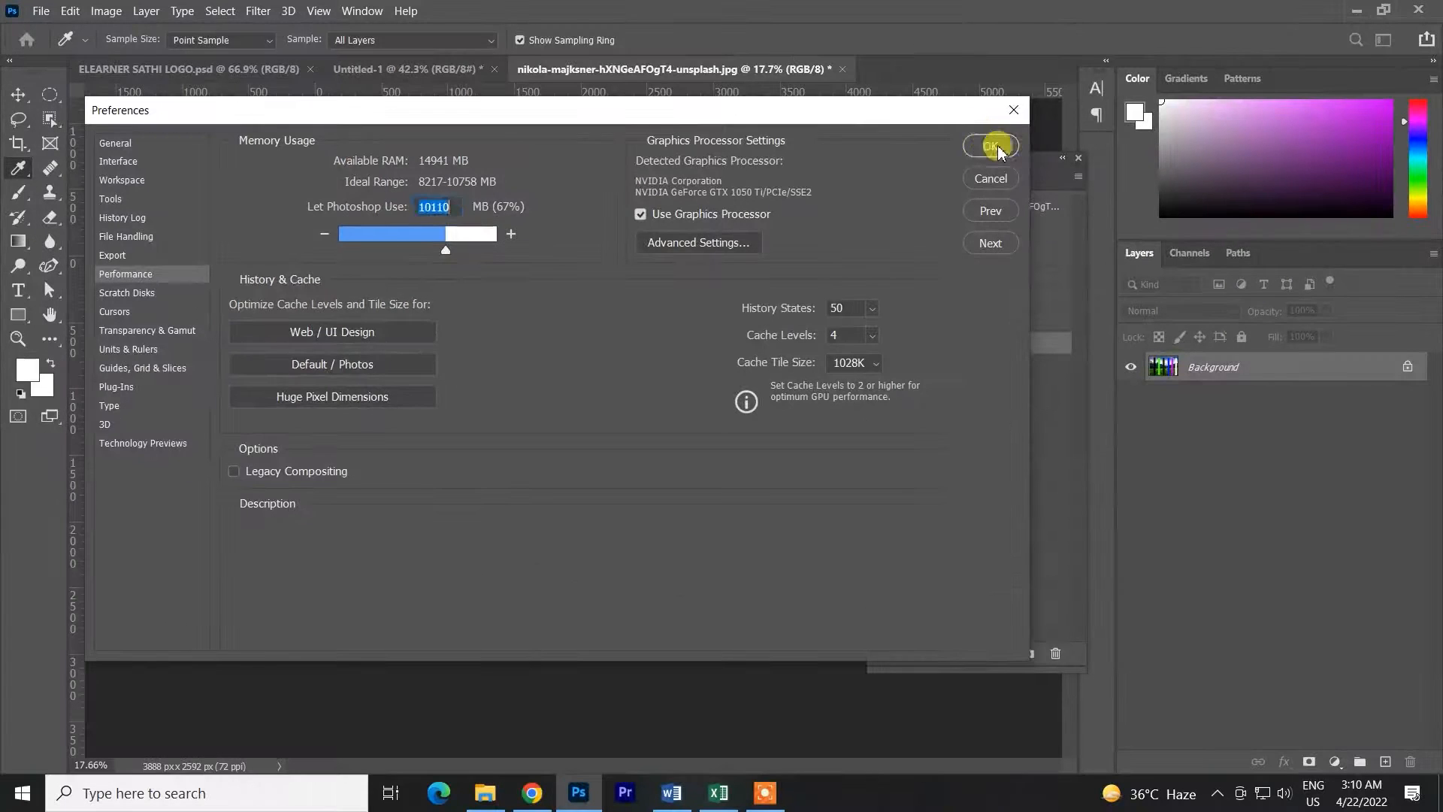
pyautogui.click(1312, 106)
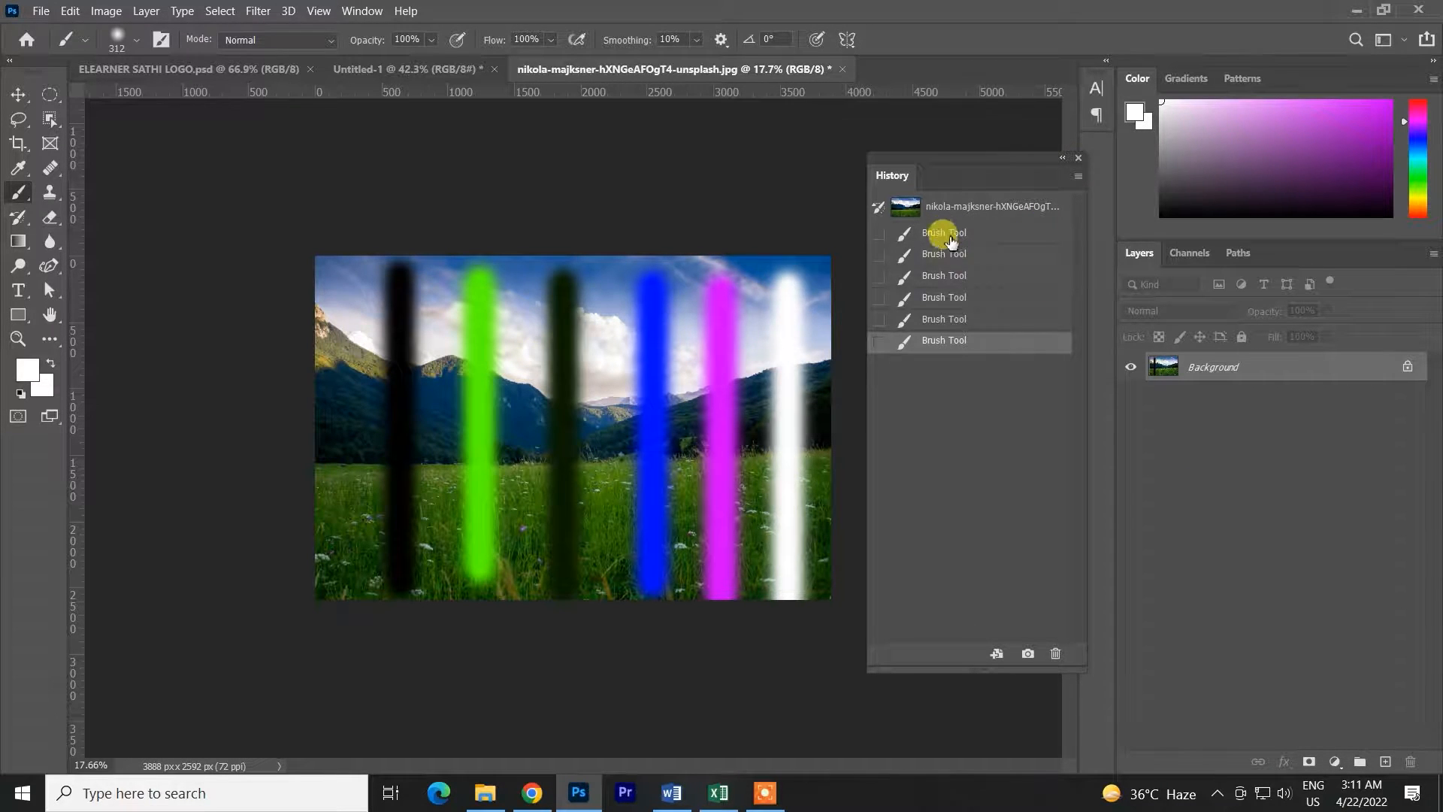
# Go back to the first Brush Tool history state and delete the brush states one at a time down to the opening snapshot.
pyautogui.click(940, 233)
pyautogui.click(1056, 654)
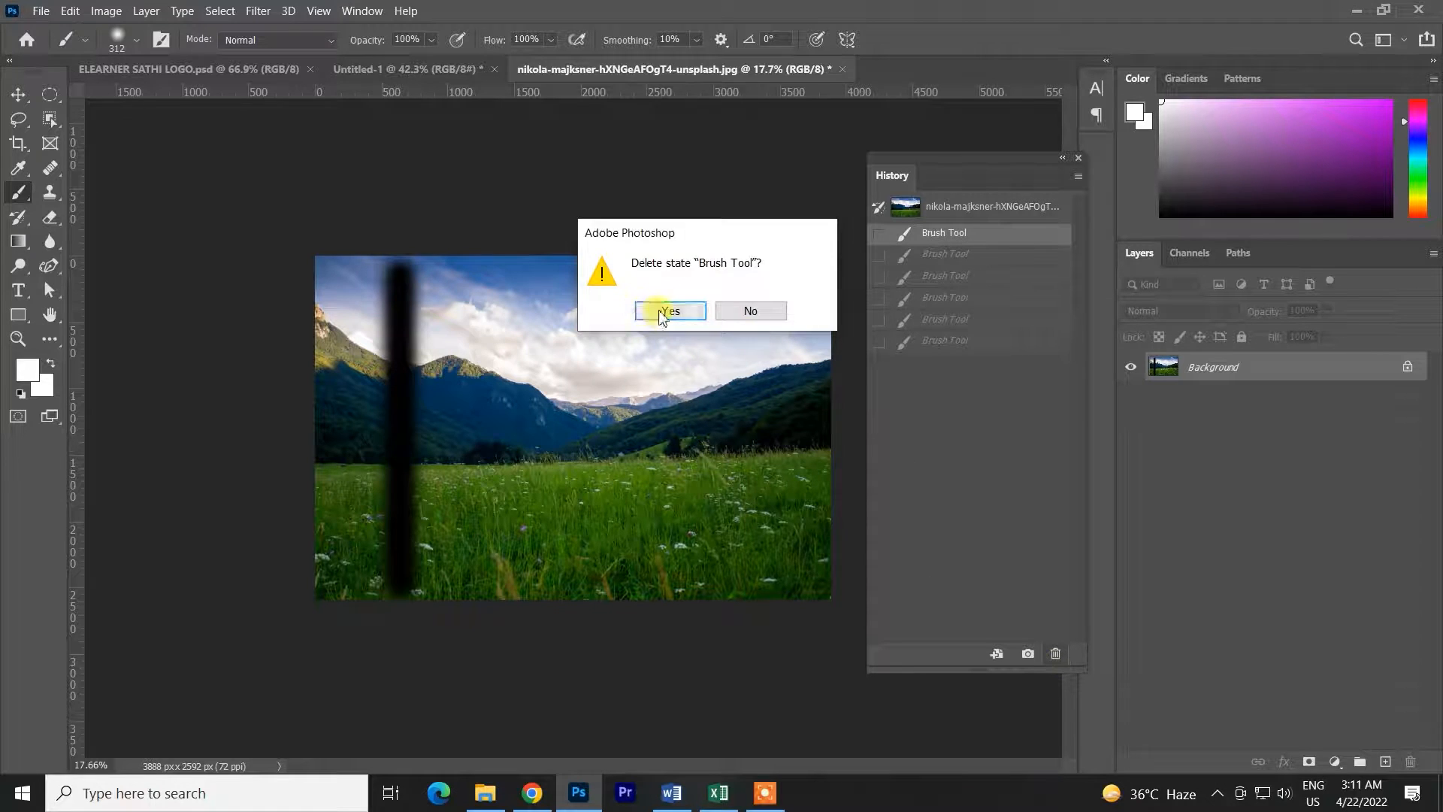
pyautogui.click(665, 311)
pyautogui.click(1055, 654)
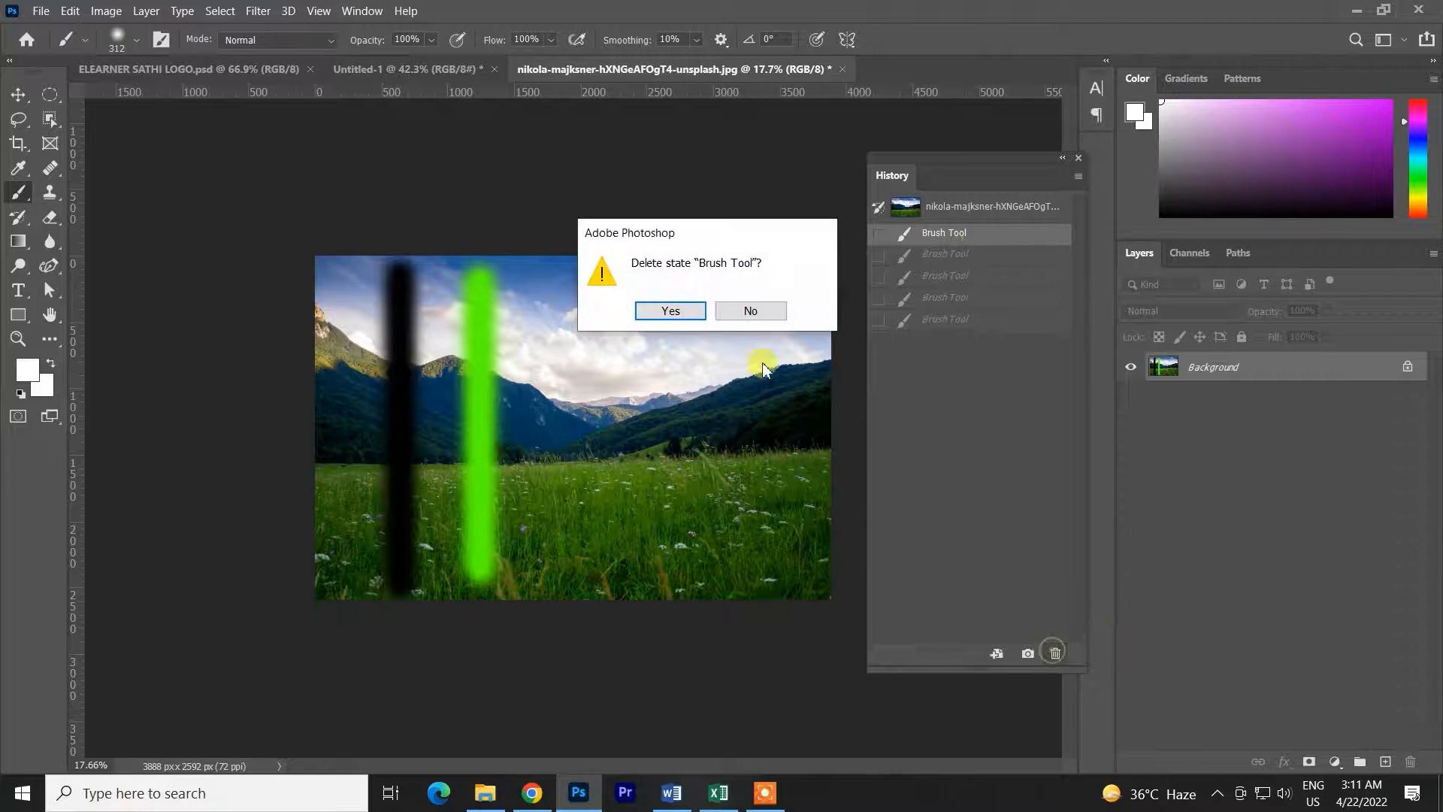
pyautogui.click(667, 311)
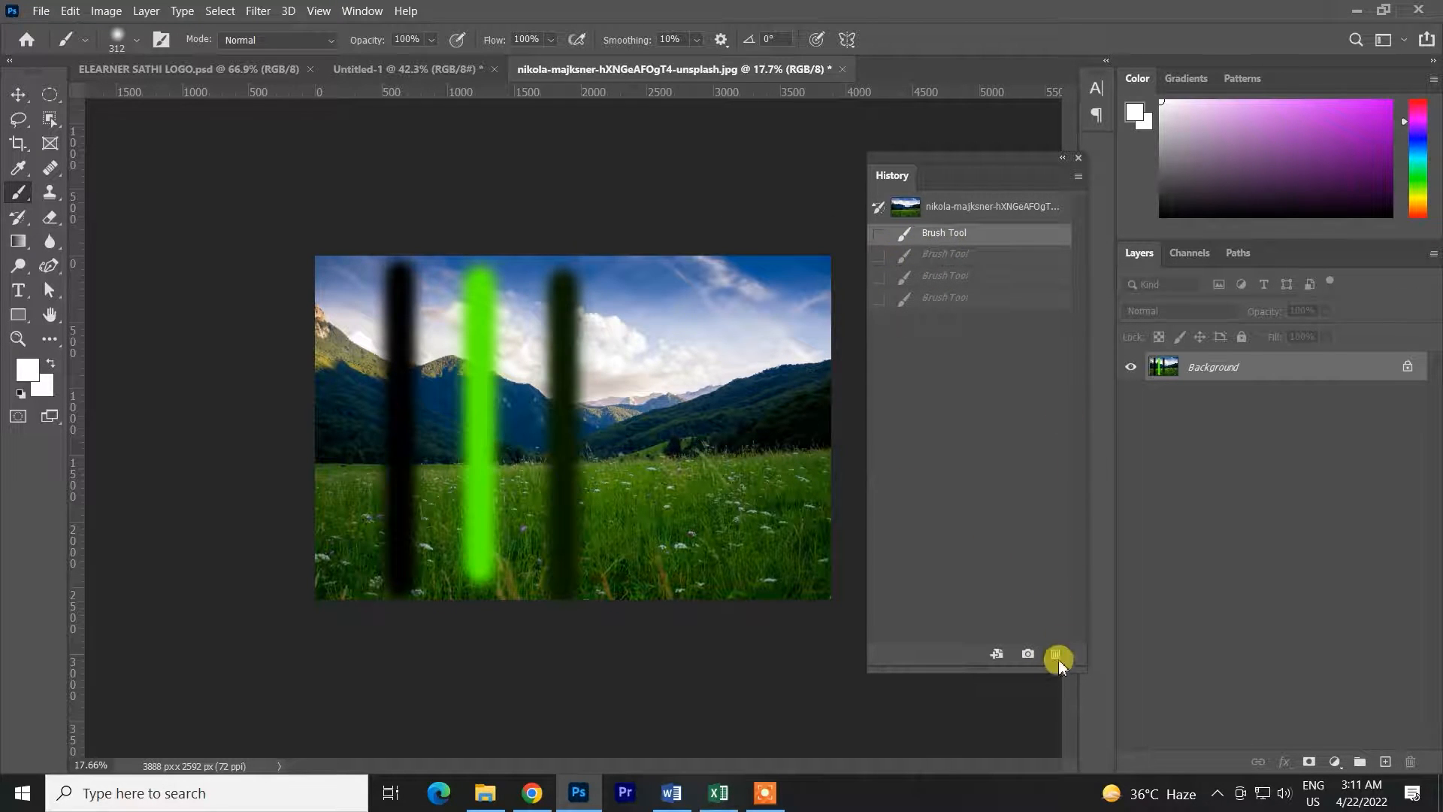
pyautogui.click(1056, 656)
pyautogui.click(697, 312)
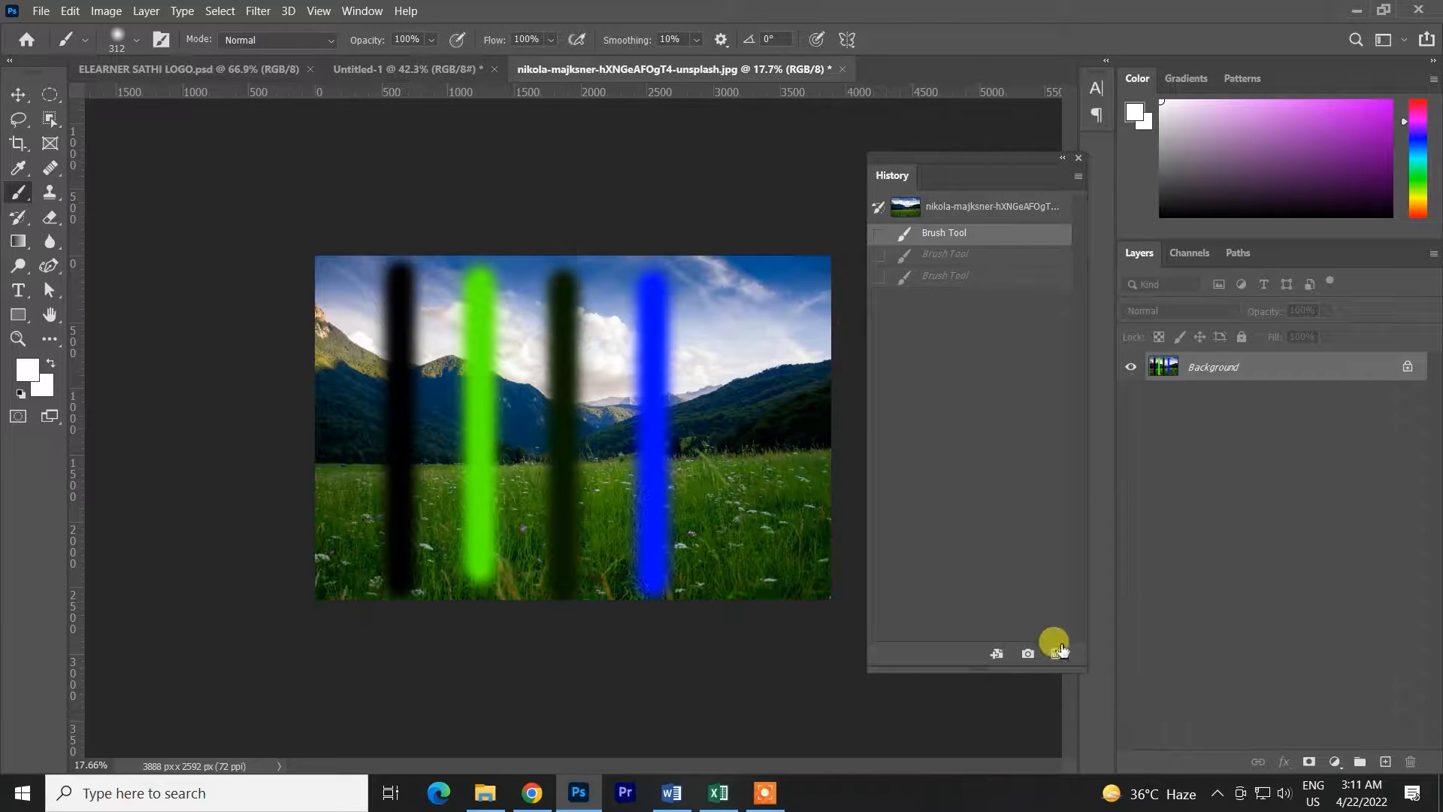
pyautogui.click(1060, 652)
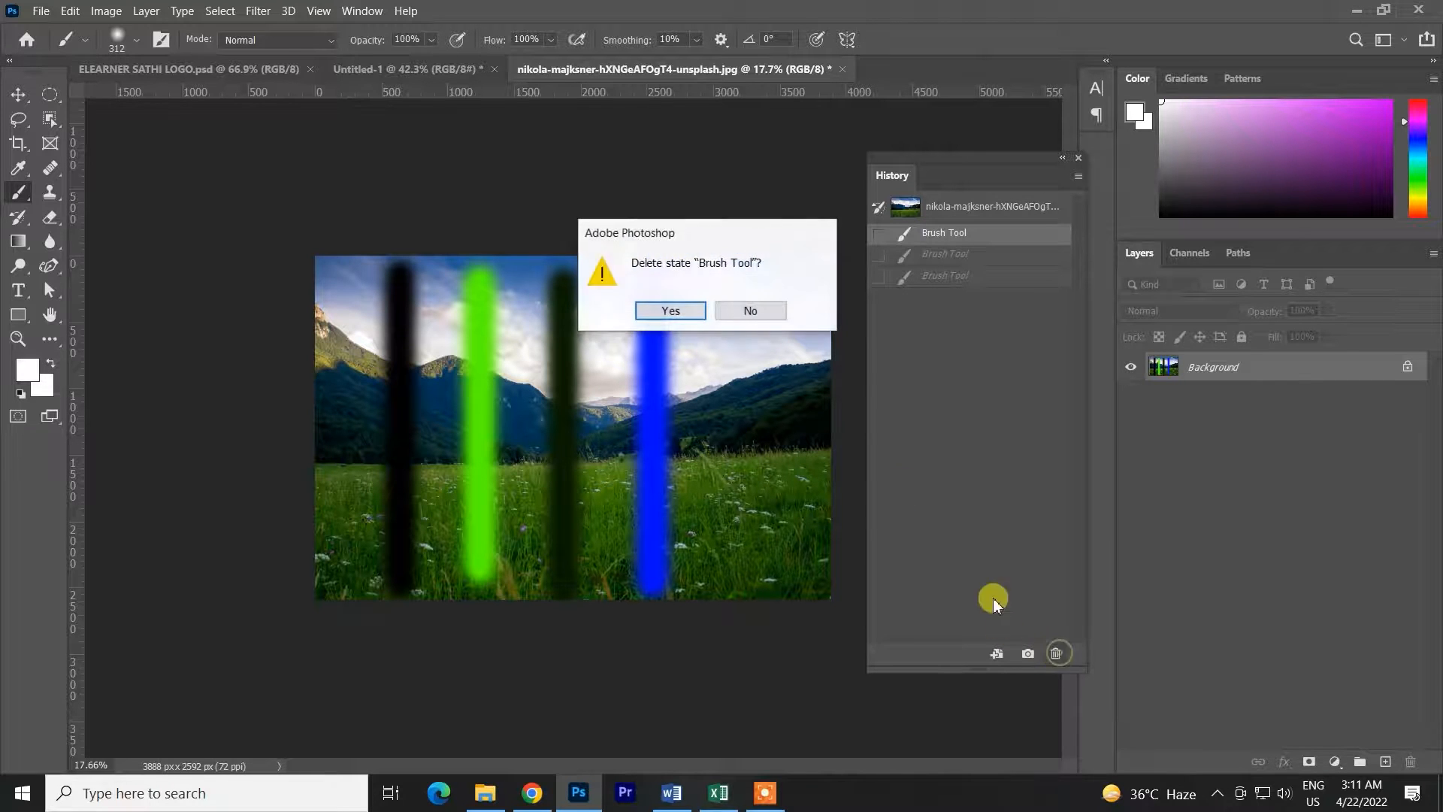
pyautogui.click(656, 312)
pyautogui.click(1026, 653)
pyautogui.click(997, 225)
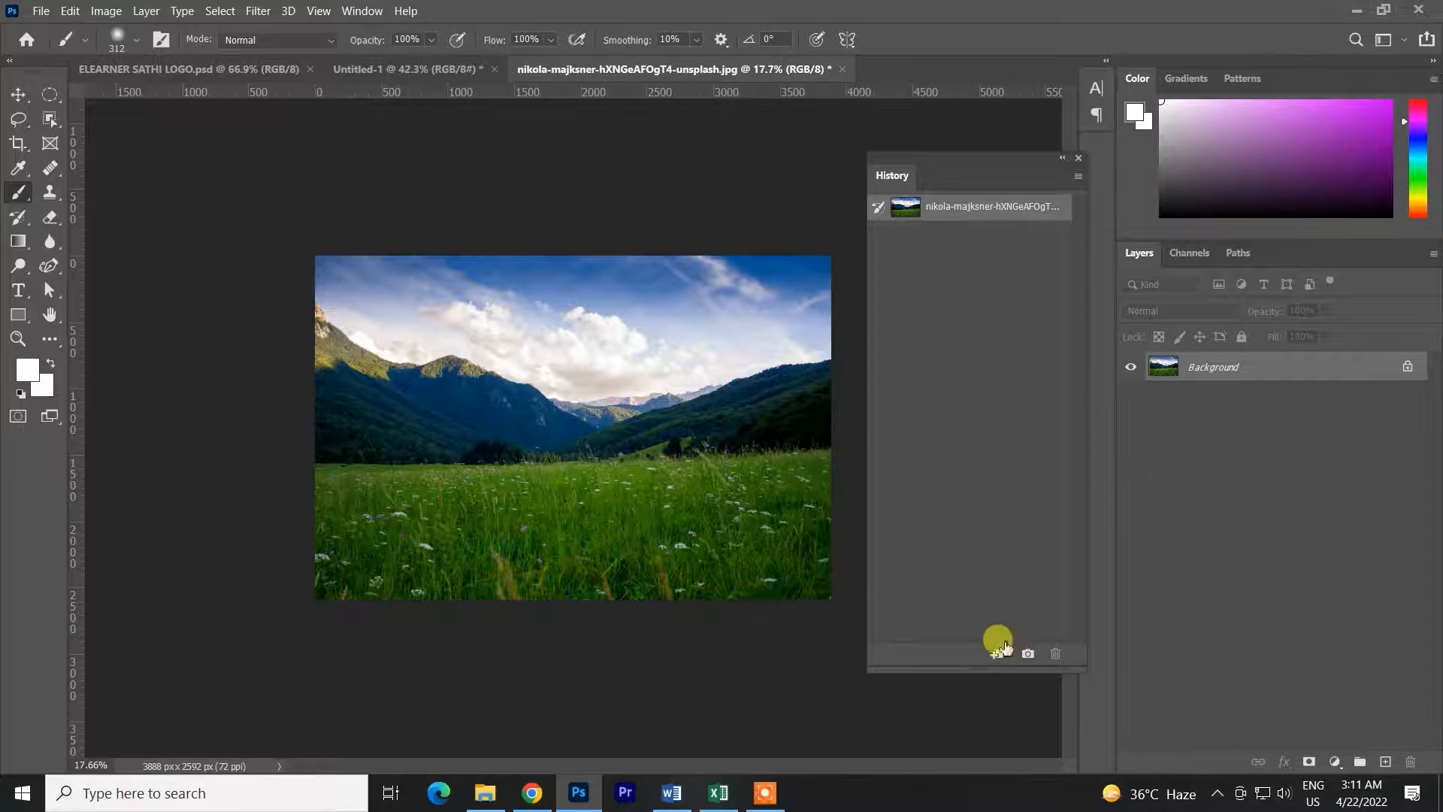
# Undo the last state deletion, delete the remaining Brush Tool state again, and undo that deletion as well.
pyautogui.hotkey('ctrl', 'shift', 'z')
pyautogui.hotkey('ctrl', 'z')
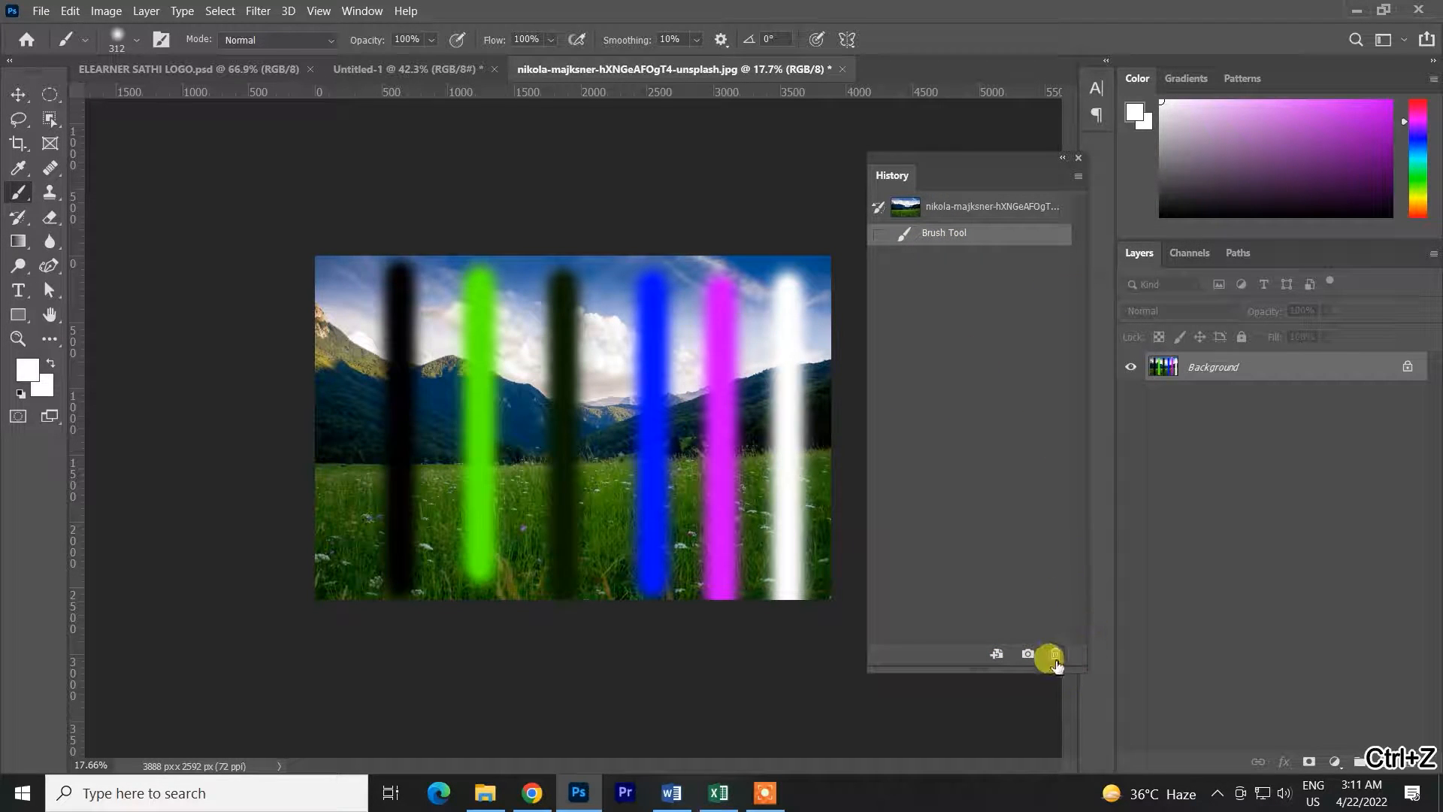
pyautogui.hotkey('ctrl', 'z')
pyautogui.click(1054, 653)
pyautogui.click(669, 311)
pyautogui.hotkey('ctrl', 'z')
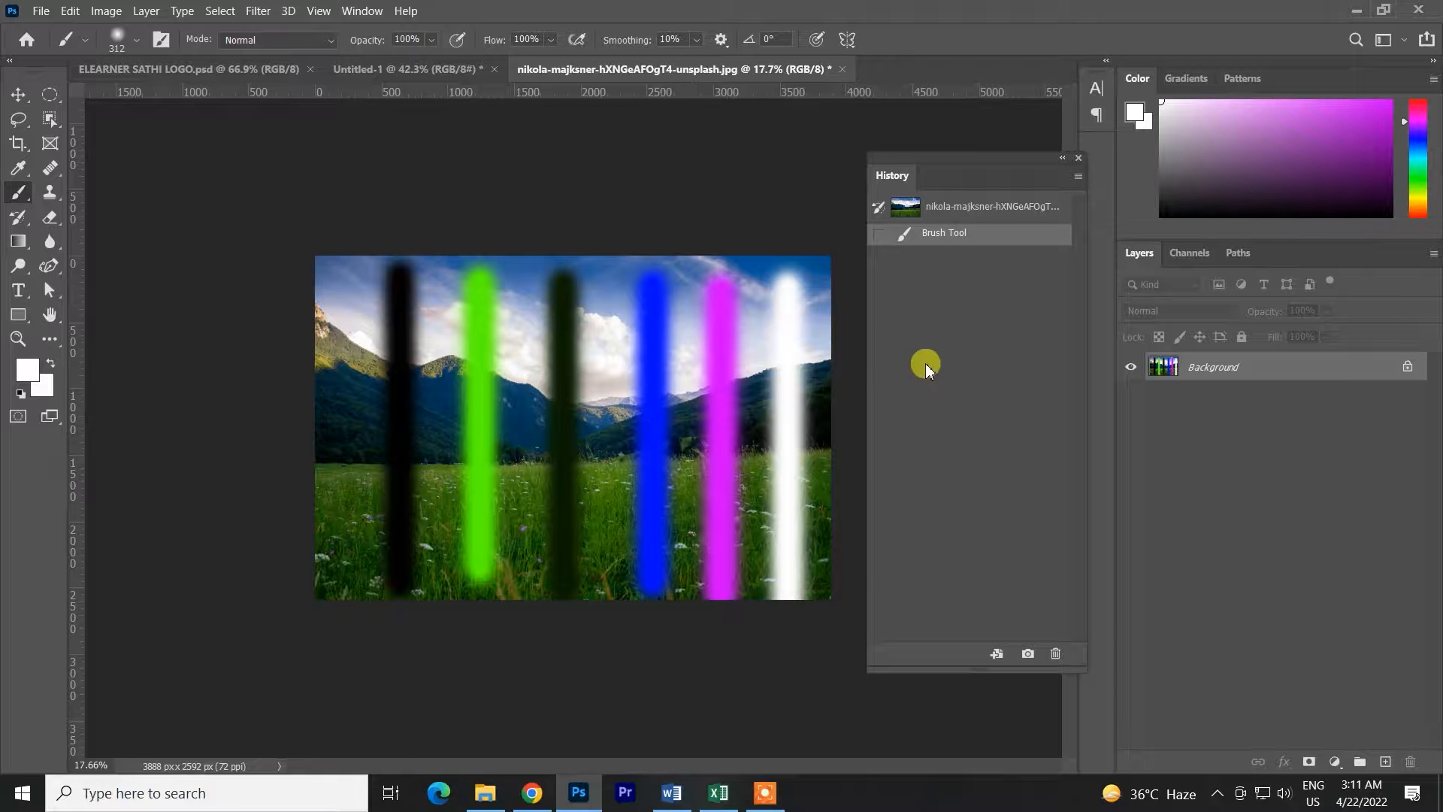
# Make the remaining Brush Tool state the History Brush source, and delete that state from the history.
pyautogui.click(880, 235)
pyautogui.hotkey('ctrl', 'z')
pyautogui.click(1055, 654)
pyautogui.click(667, 310)
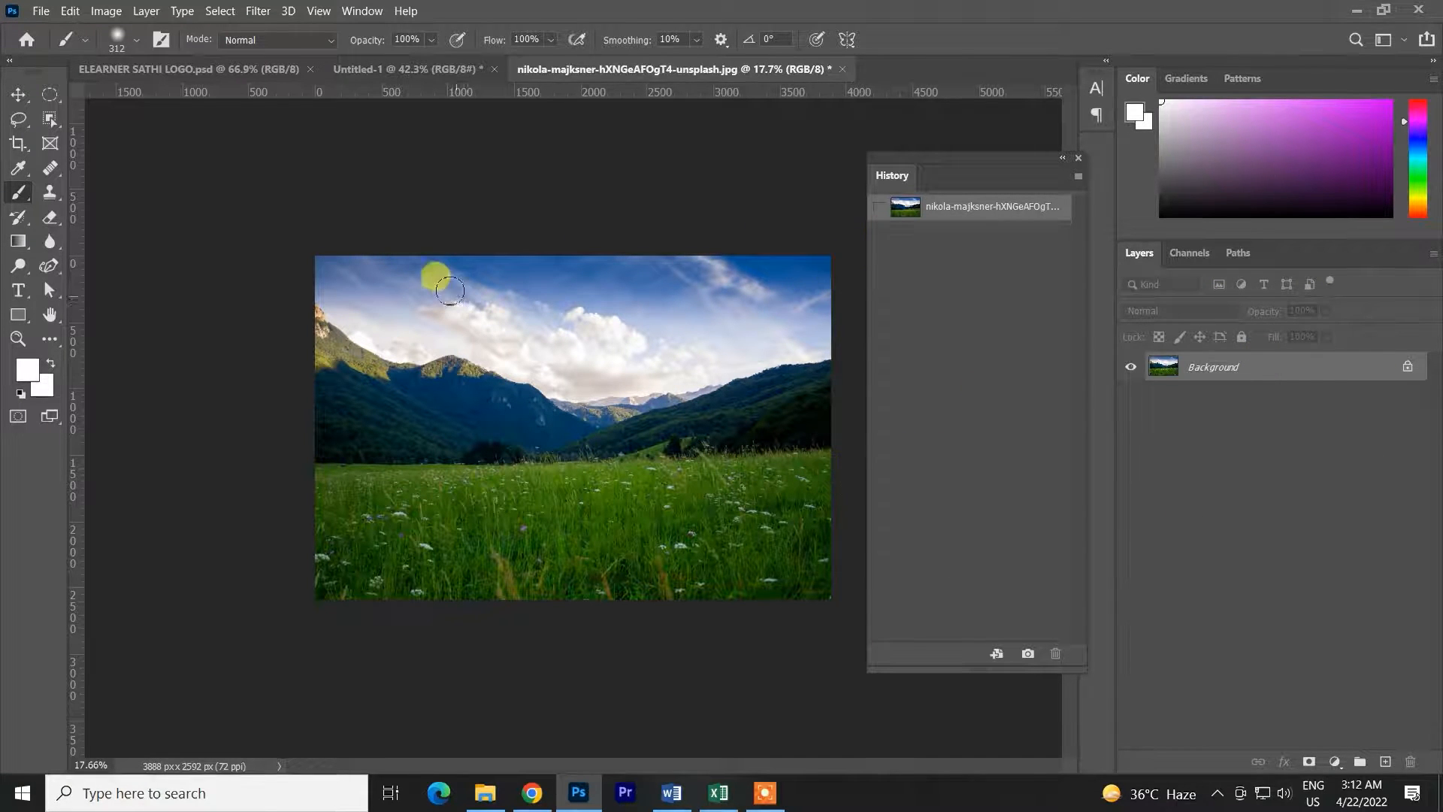
# Paint a vertical white stroke near the photo's left edge and a magenta (#d200ff) stroke beside it.
pyautogui.moveTo(384, 255); pyautogui.dragTo(385, 600)
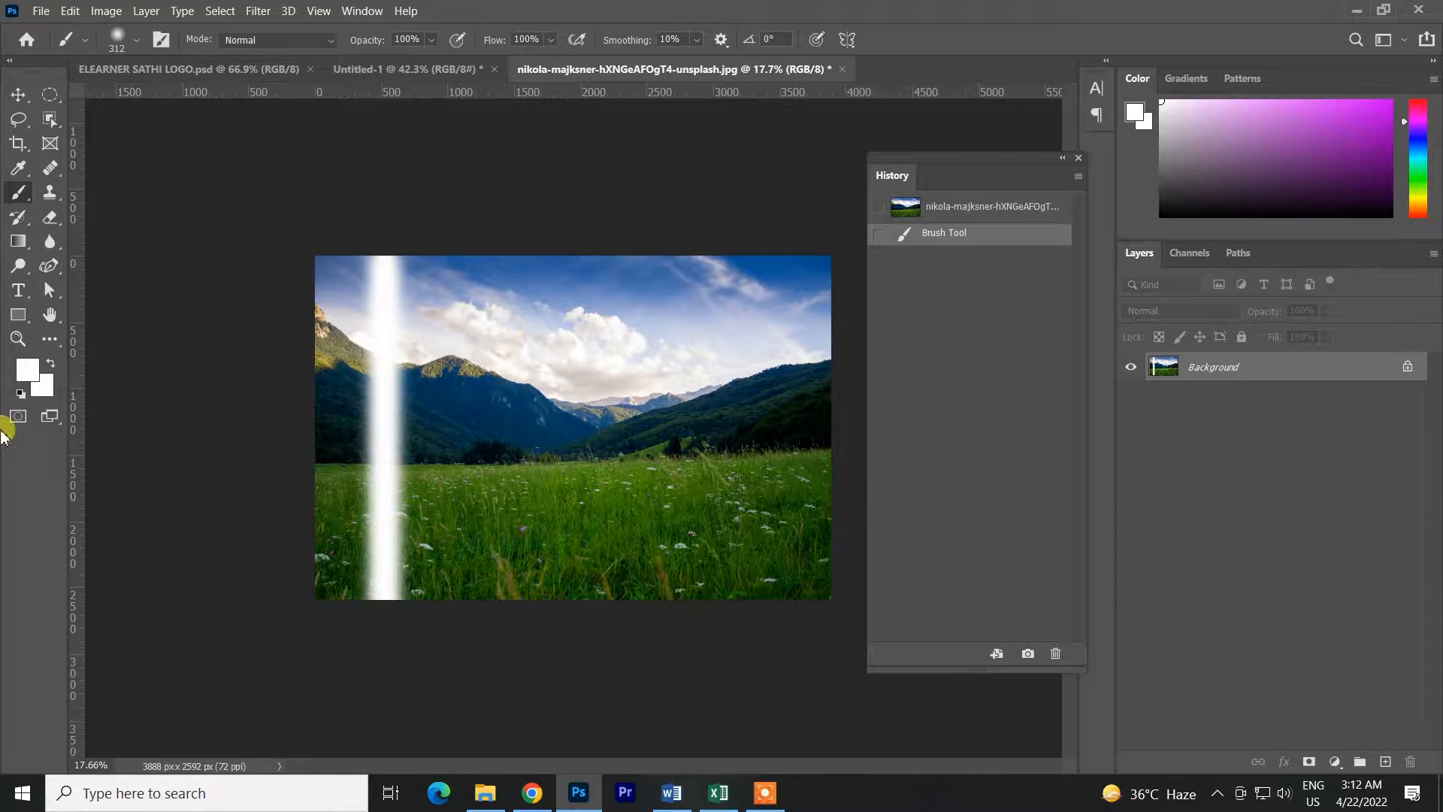
pyautogui.click(27, 368)
pyautogui.click(895, 164)
pyautogui.click(1085, 156)
pyautogui.moveTo(457, 256); pyautogui.dragTo(457, 600)
# Paint a vertical violet (#4e00ff) stroke and a cyan stroke to the right of the magenta one.
pyautogui.click(27, 368)
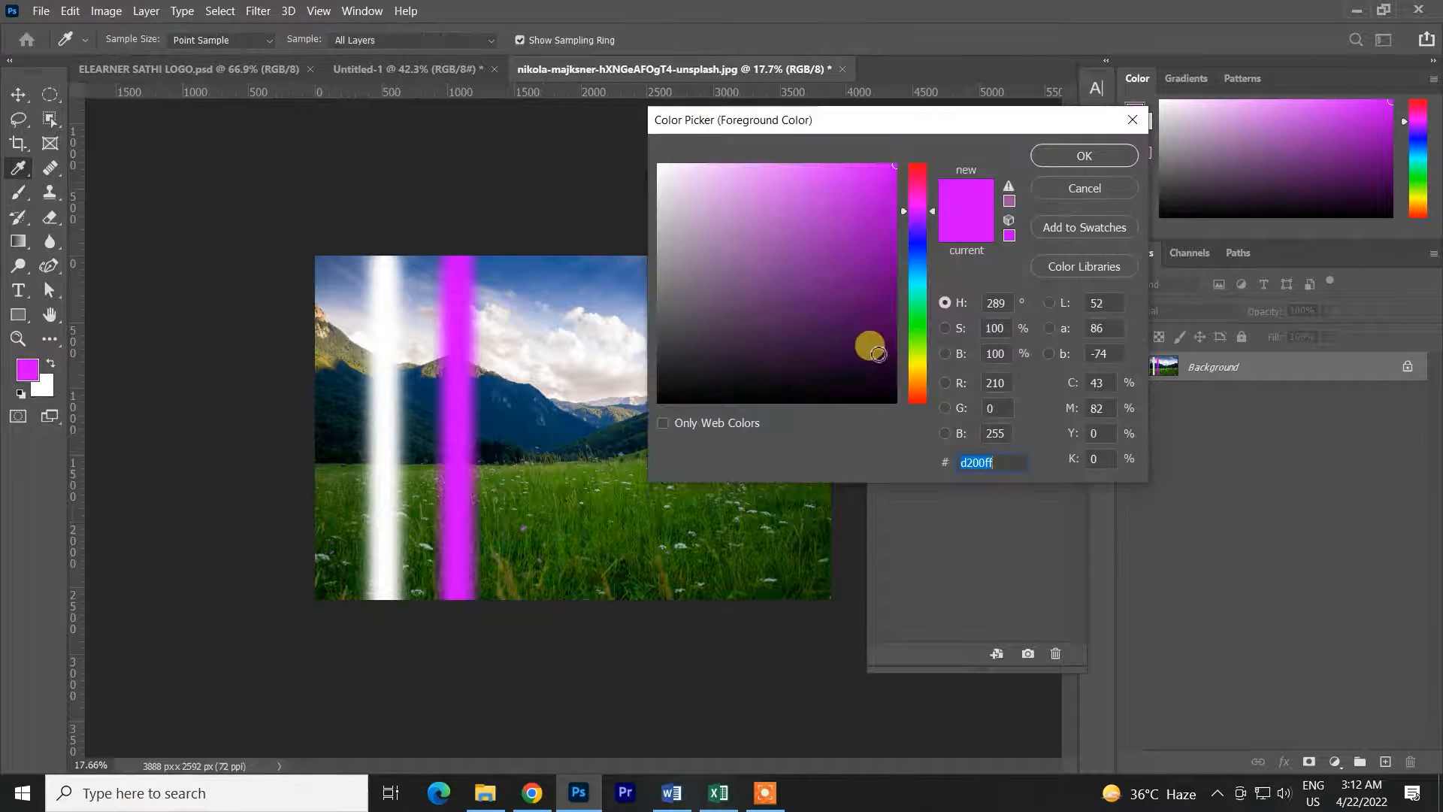
pyautogui.click(918, 231)
pyautogui.click(1098, 159)
pyautogui.moveTo(535, 256); pyautogui.dragTo(535, 600)
pyautogui.click(27, 368)
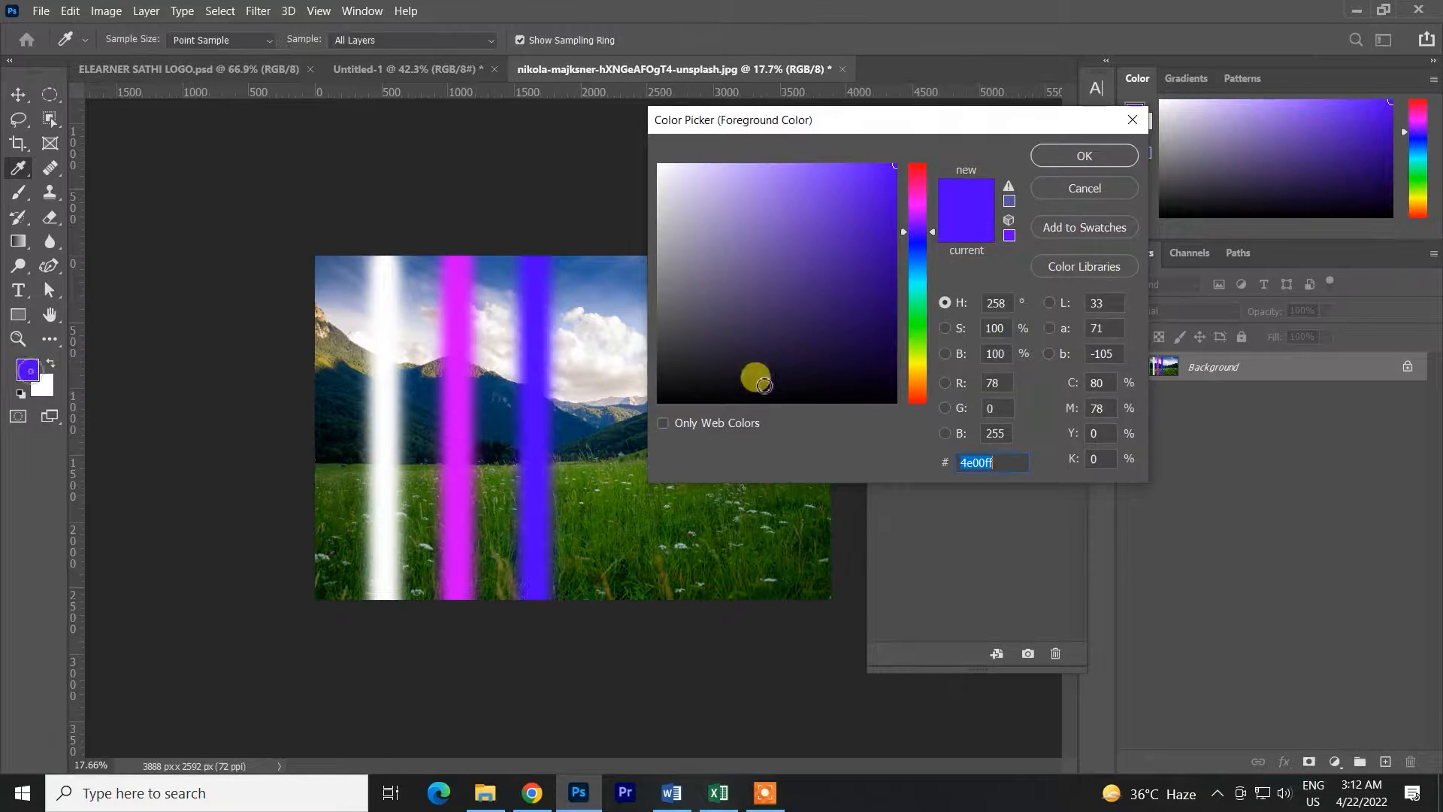
pyautogui.click(917, 280)
pyautogui.click(1084, 156)
pyautogui.moveTo(612, 256); pyautogui.dragTo(613, 600)
# Paint a vertical green stroke and a yellow stroke to the right of the cyan one.
pyautogui.click(24, 366)
pyautogui.click(917, 324)
pyautogui.click(1085, 156)
pyautogui.moveTo(681, 256); pyautogui.dragTo(680, 600)
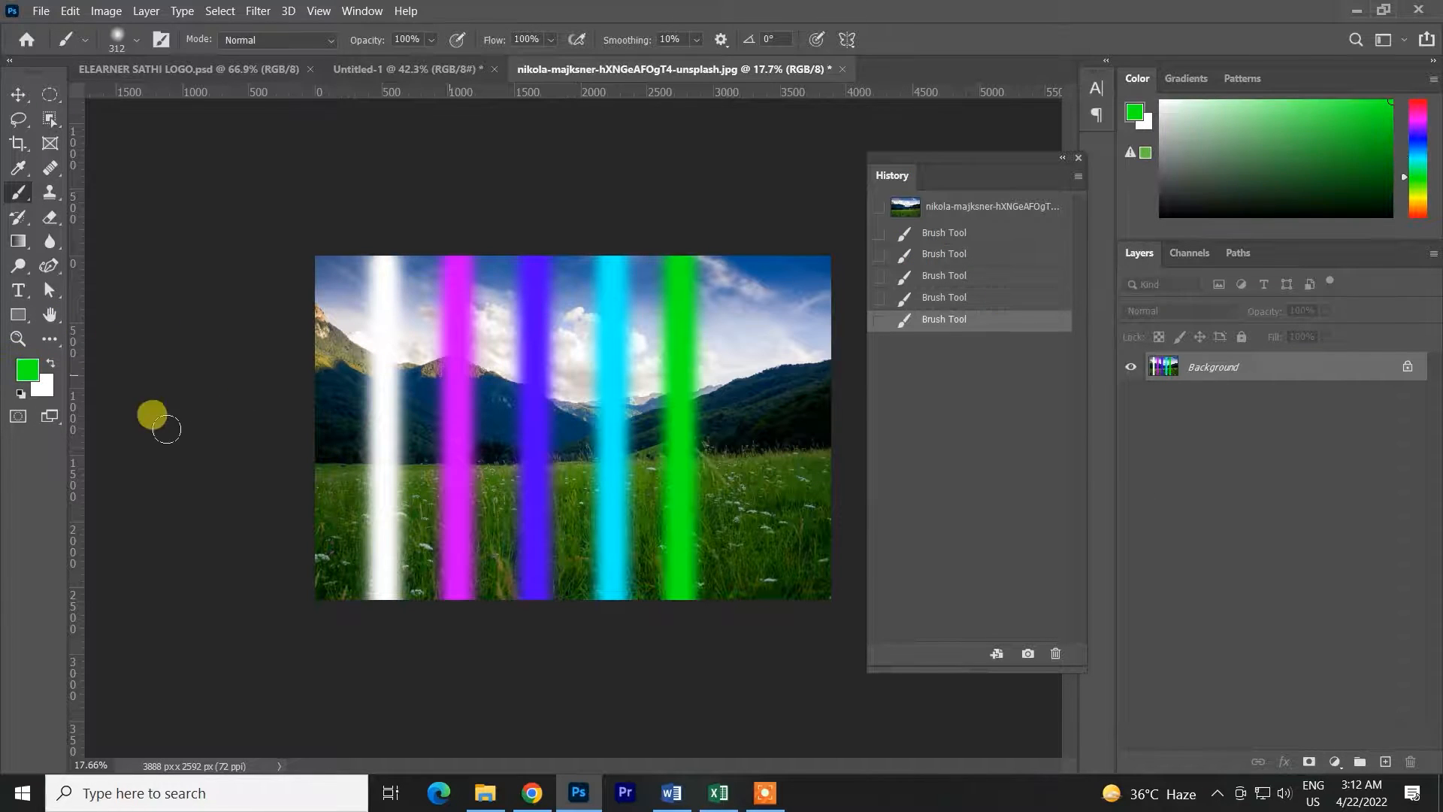
pyautogui.click(24, 368)
pyautogui.click(913, 376)
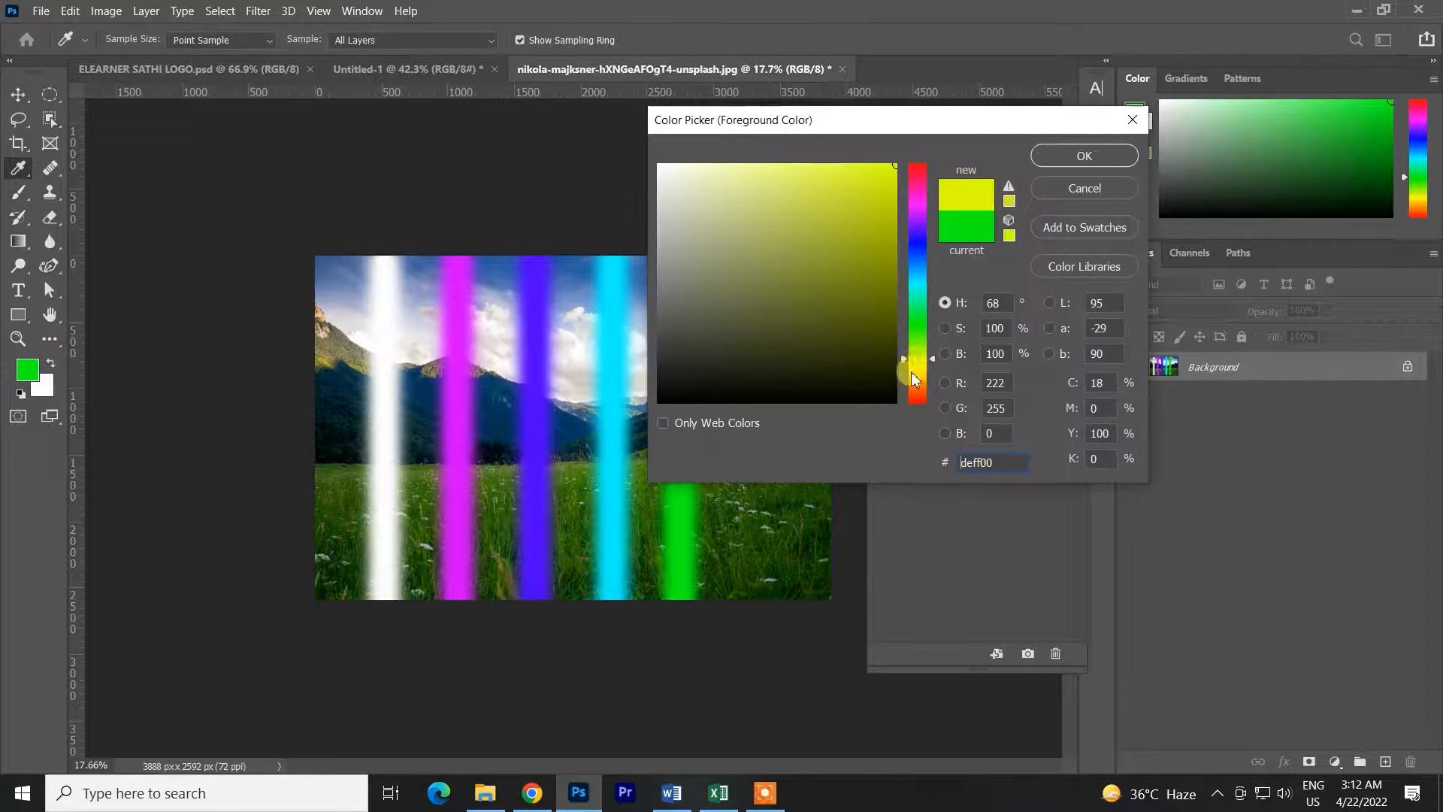
pyautogui.click(1068, 154)
pyautogui.moveTo(763, 248); pyautogui.dragTo(755, 706)
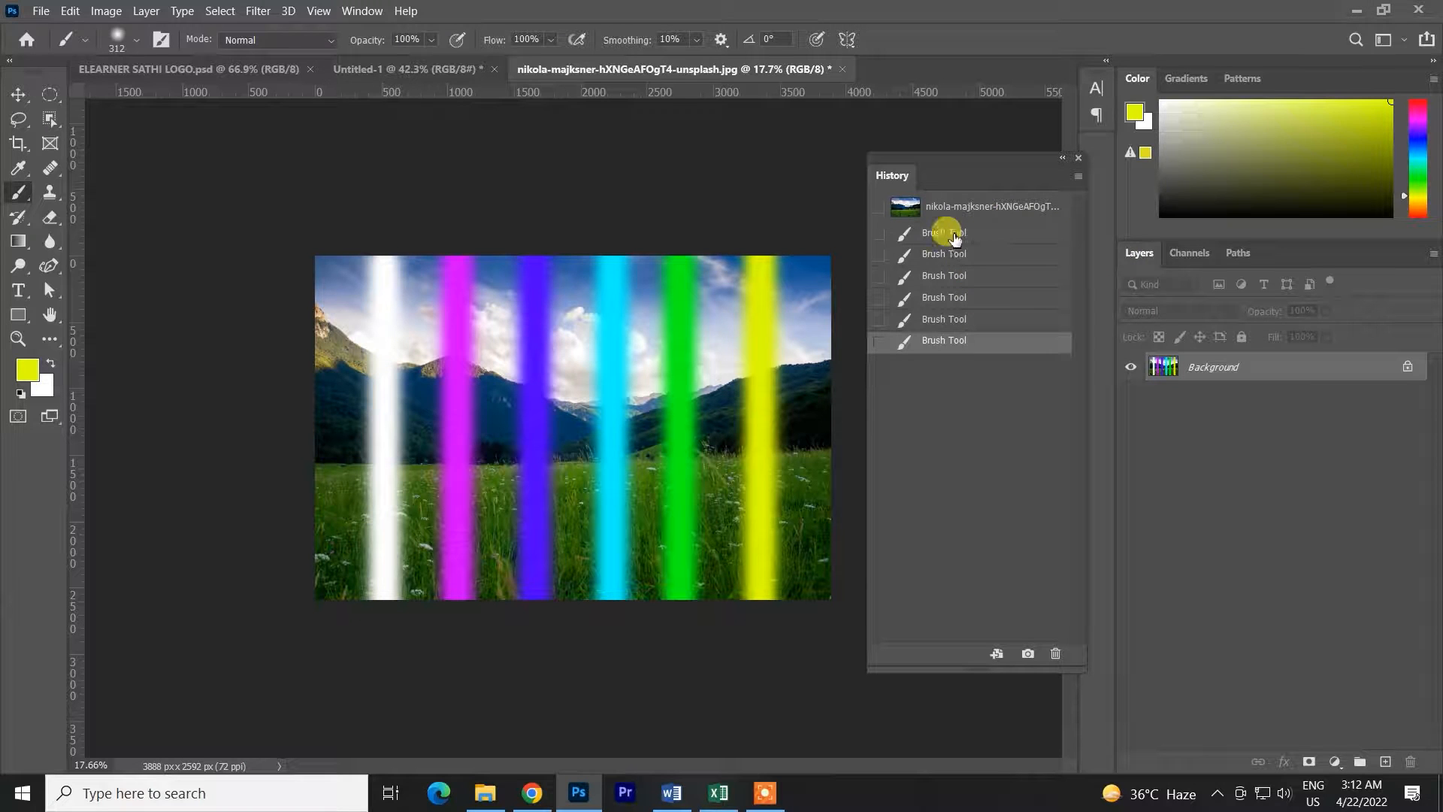
# Step back to the first Brush Tool history state and return to the last one to compare the strokes.
pyautogui.click(953, 236)
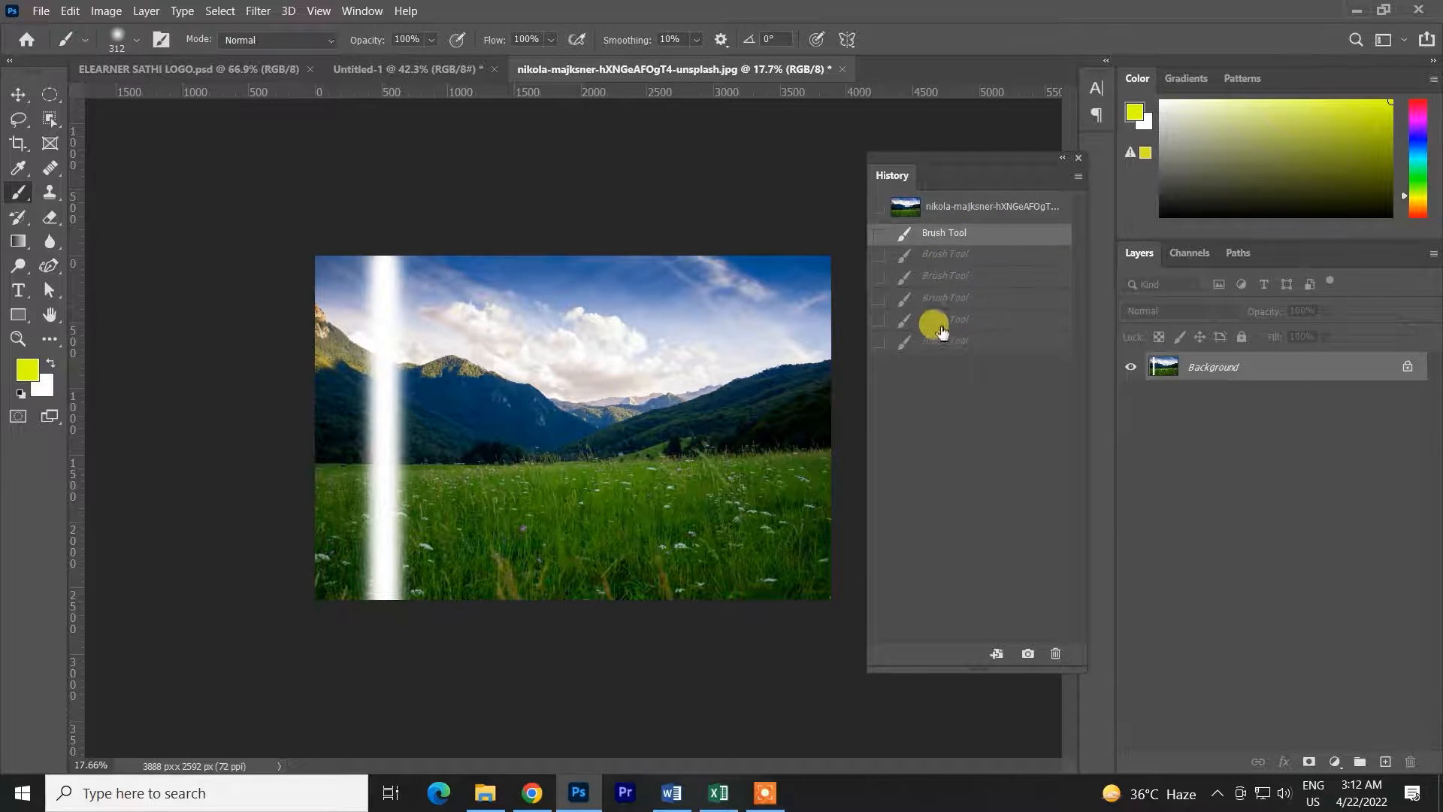
pyautogui.click(946, 348)
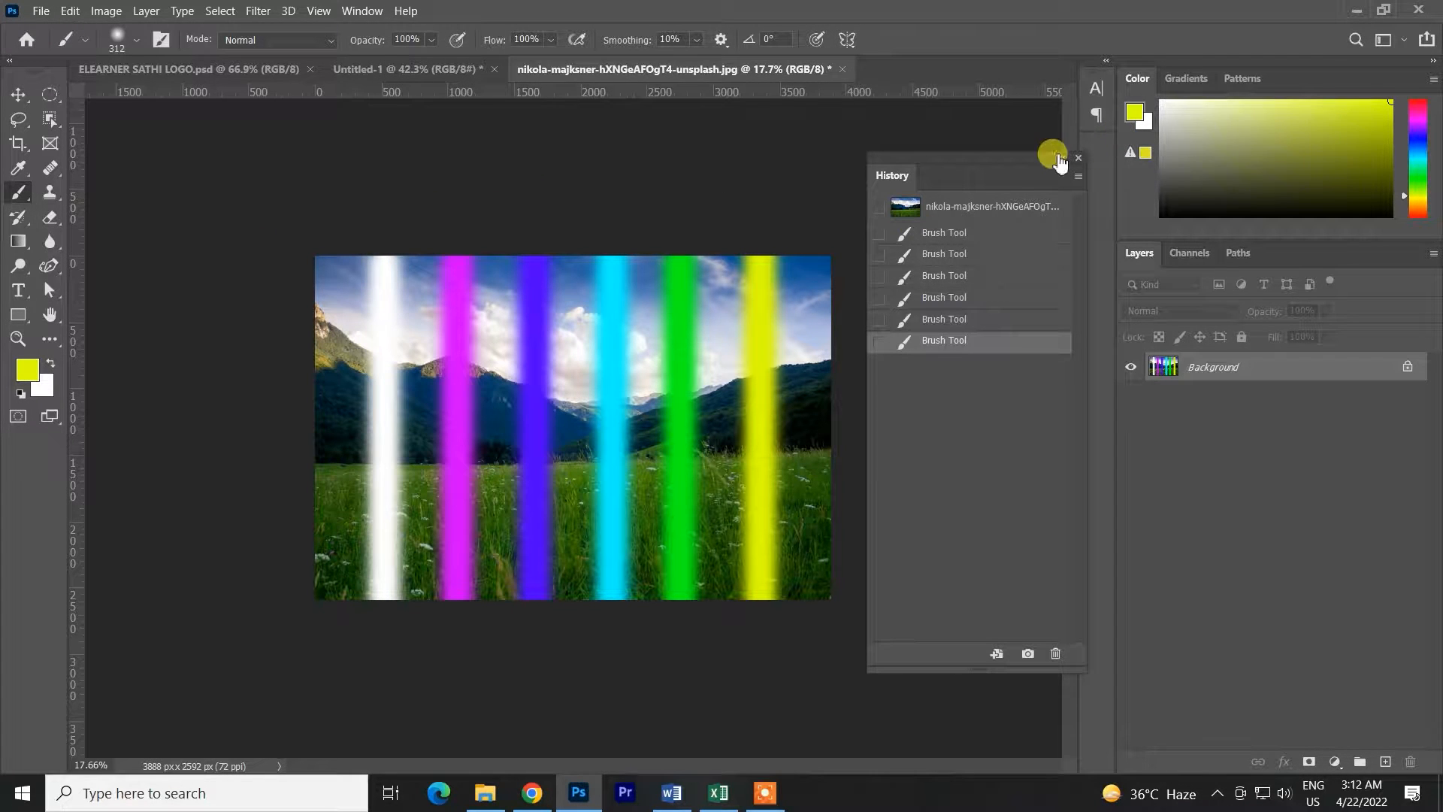
pyautogui.click(1060, 158)
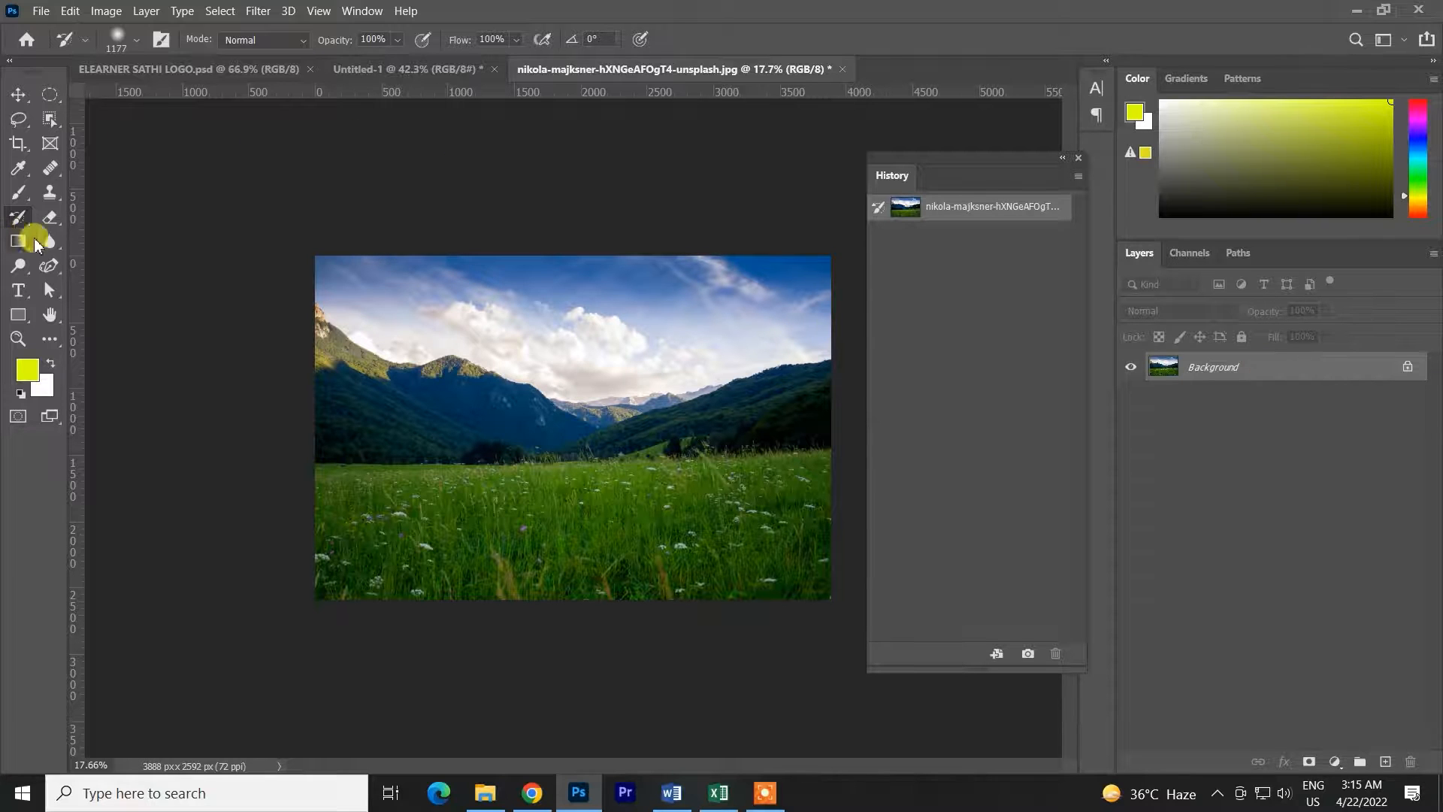
# Pick the History Brush Tool, then use the Brush Tool to paint vertical yellow and olive strokes and blue strokes across the photo.
pyautogui.moveTo(20, 224); pyautogui.dragTo(79, 229)
pyautogui.click(111, 217)
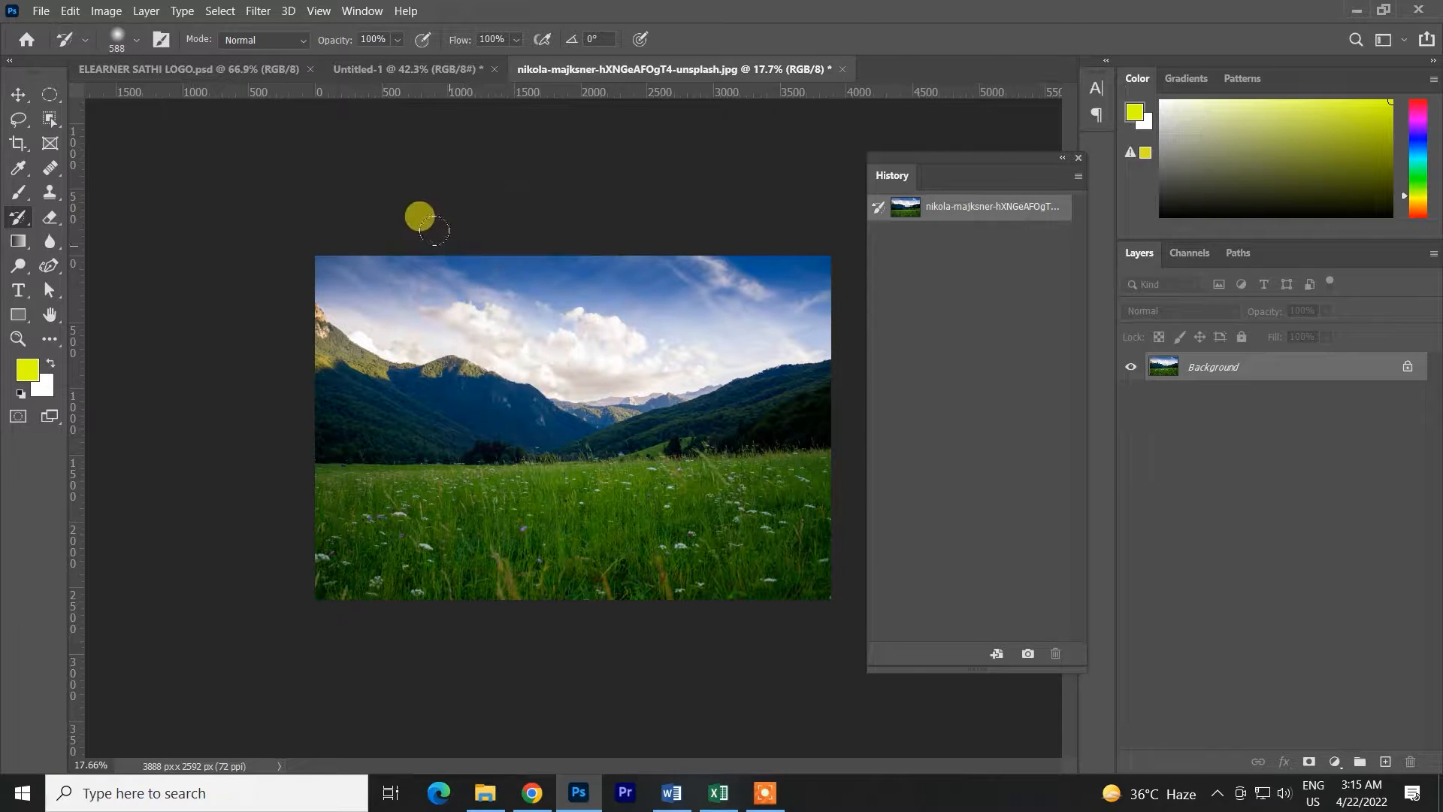
pyautogui.press('b')
pyautogui.moveTo(392, 250); pyautogui.dragTo(392, 598)
pyautogui.click(27, 369)
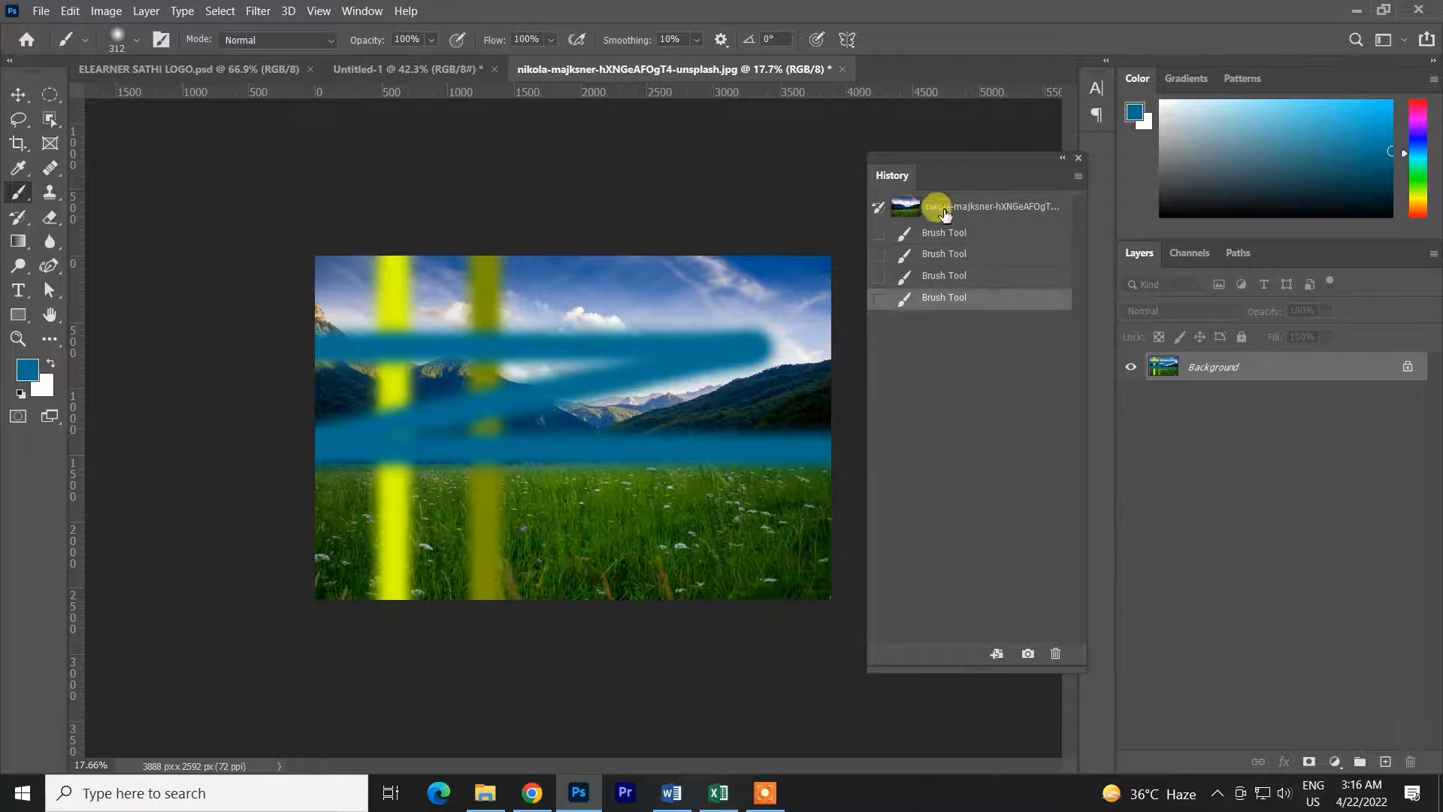
# Compare the opening snapshot with the last Brush Tool state, and select the History Brush Tool.
pyautogui.click(946, 214)
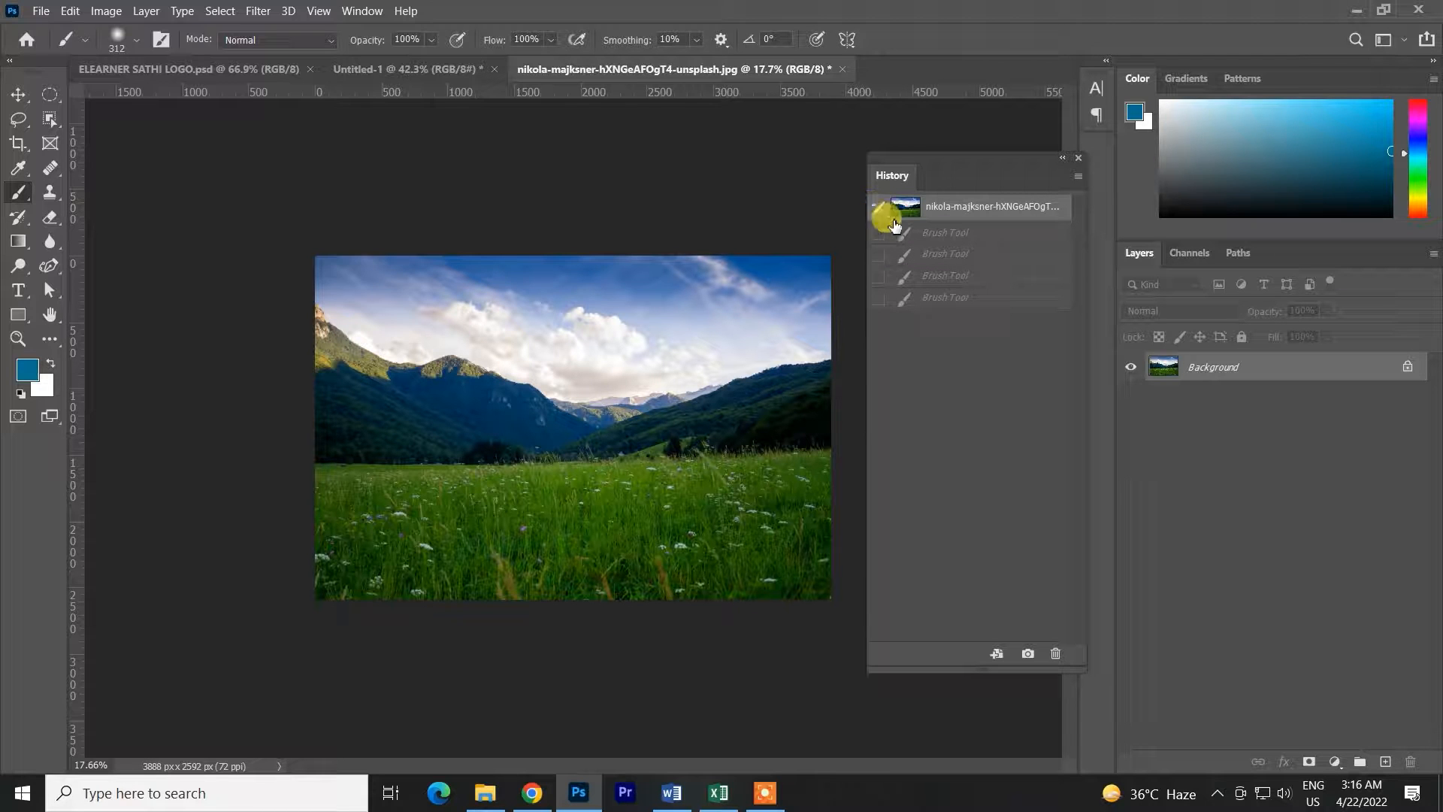
pyautogui.click(941, 299)
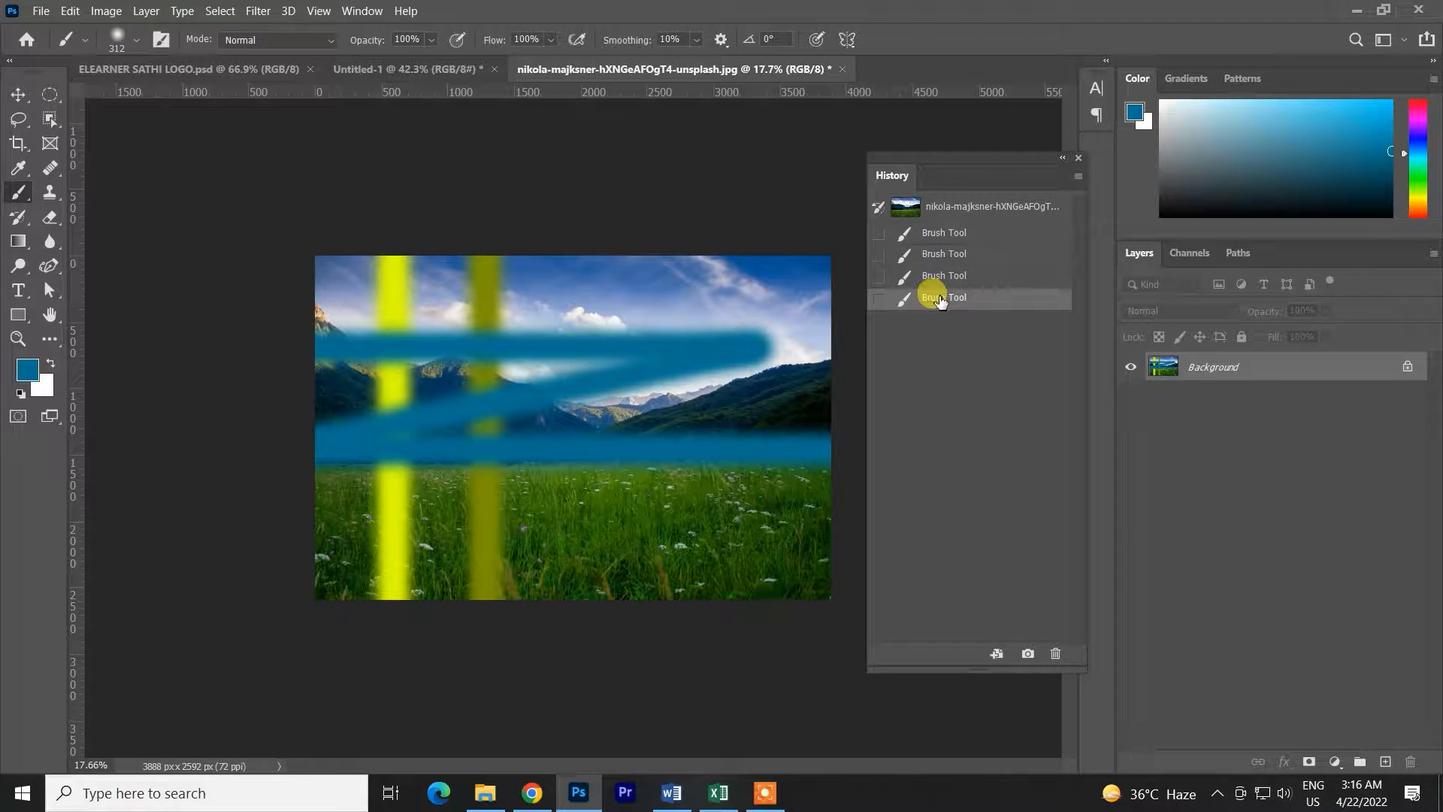
pyautogui.click(20, 216)
pyautogui.rightClick(21, 216)
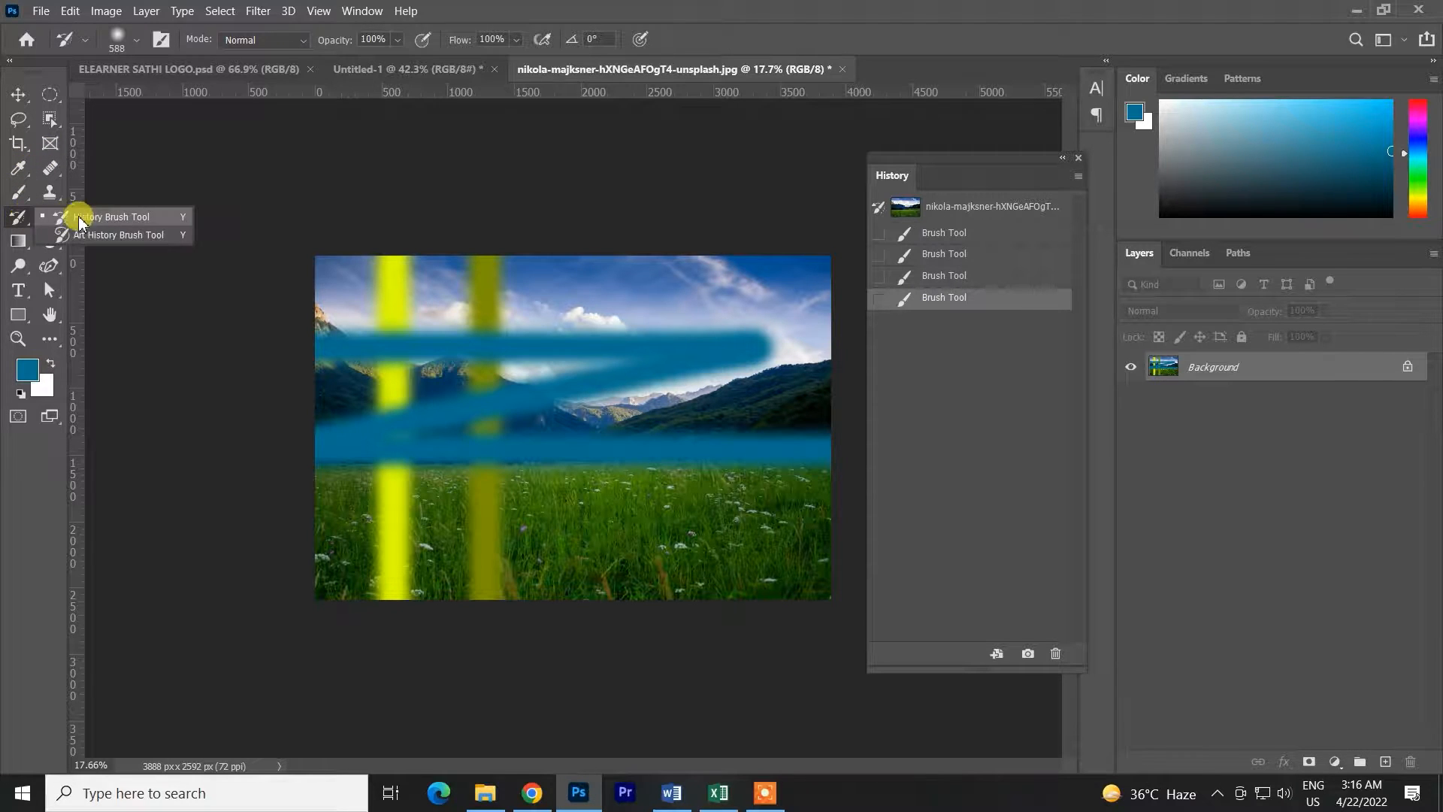
pyautogui.click(85, 218)
# Enlarge the History Brush to about 1068 px and paint over all the coloured strokes to restore the original photo.
pyautogui.moveTo(355, 238)
pyautogui.mouseDown()
pyautogui.moveTo(365, 258)
pyautogui.moveTo(410, 248)
pyautogui.mouseUp()
pyautogui.hotkey('ctrl', 'z')
pyautogui.moveTo(490, 299)
pyautogui.mouseDown()
pyautogui.moveTo(519, 315)
pyautogui.moveTo(526, 299)
pyautogui.mouseUp()
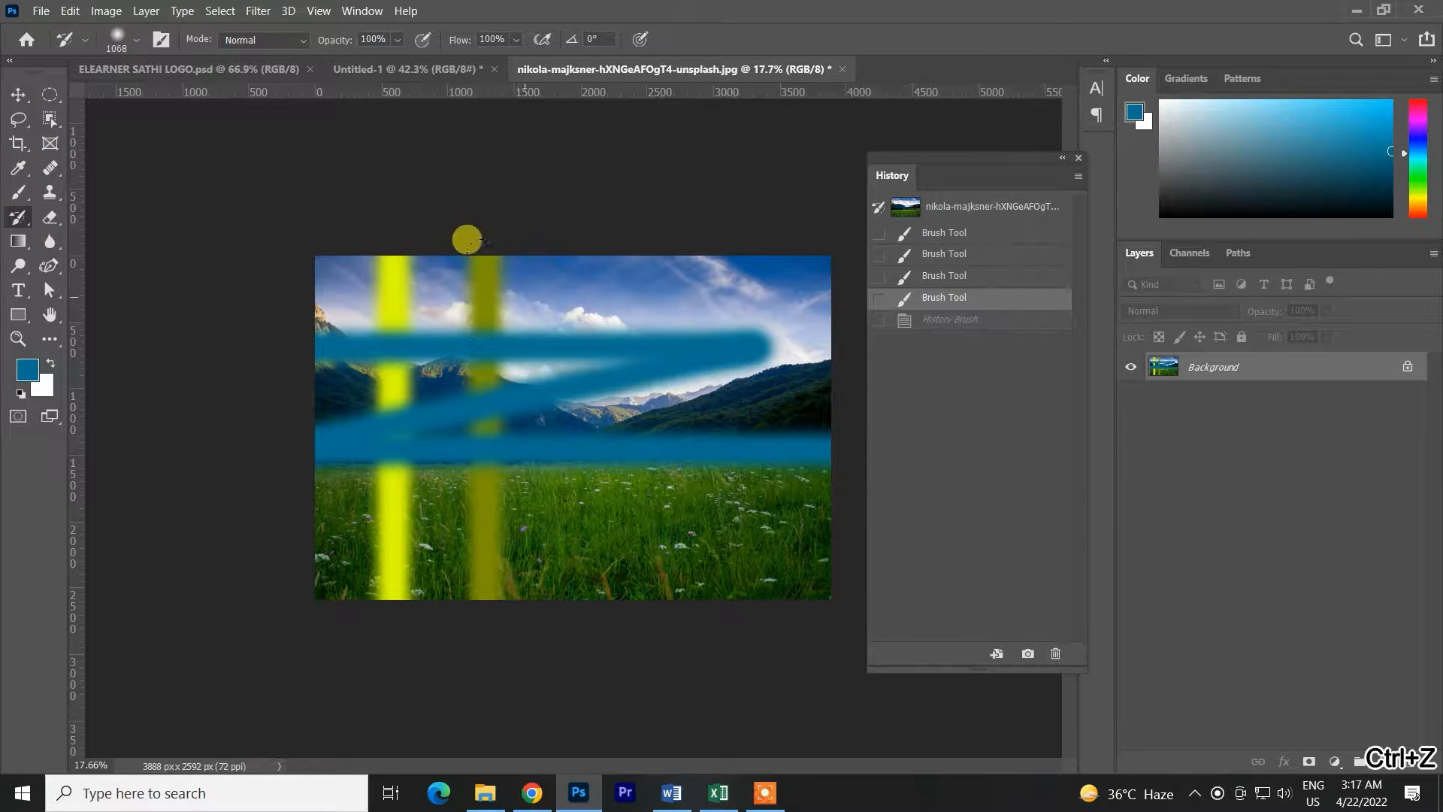
pyautogui.moveTo(466, 214)
pyautogui.mouseDown()
pyautogui.moveTo(261, 213)
pyautogui.moveTo(277, 283)
pyautogui.moveTo(467, 283)
pyautogui.moveTo(621, 321)
pyautogui.moveTo(148, 451)
pyautogui.moveTo(286, 587)
pyautogui.moveTo(679, 406)
pyautogui.moveTo(281, 554)
pyautogui.moveTo(658, 305)
pyautogui.moveTo(178, 280)
pyautogui.moveTo(423, 483)
pyautogui.moveTo(612, 387)
pyautogui.moveTo(268, 458)
pyautogui.moveTo(751, 252)
pyautogui.moveTo(348, 481)
pyautogui.moveTo(635, 423)
pyautogui.moveTo(789, 421)
pyautogui.mouseUp()
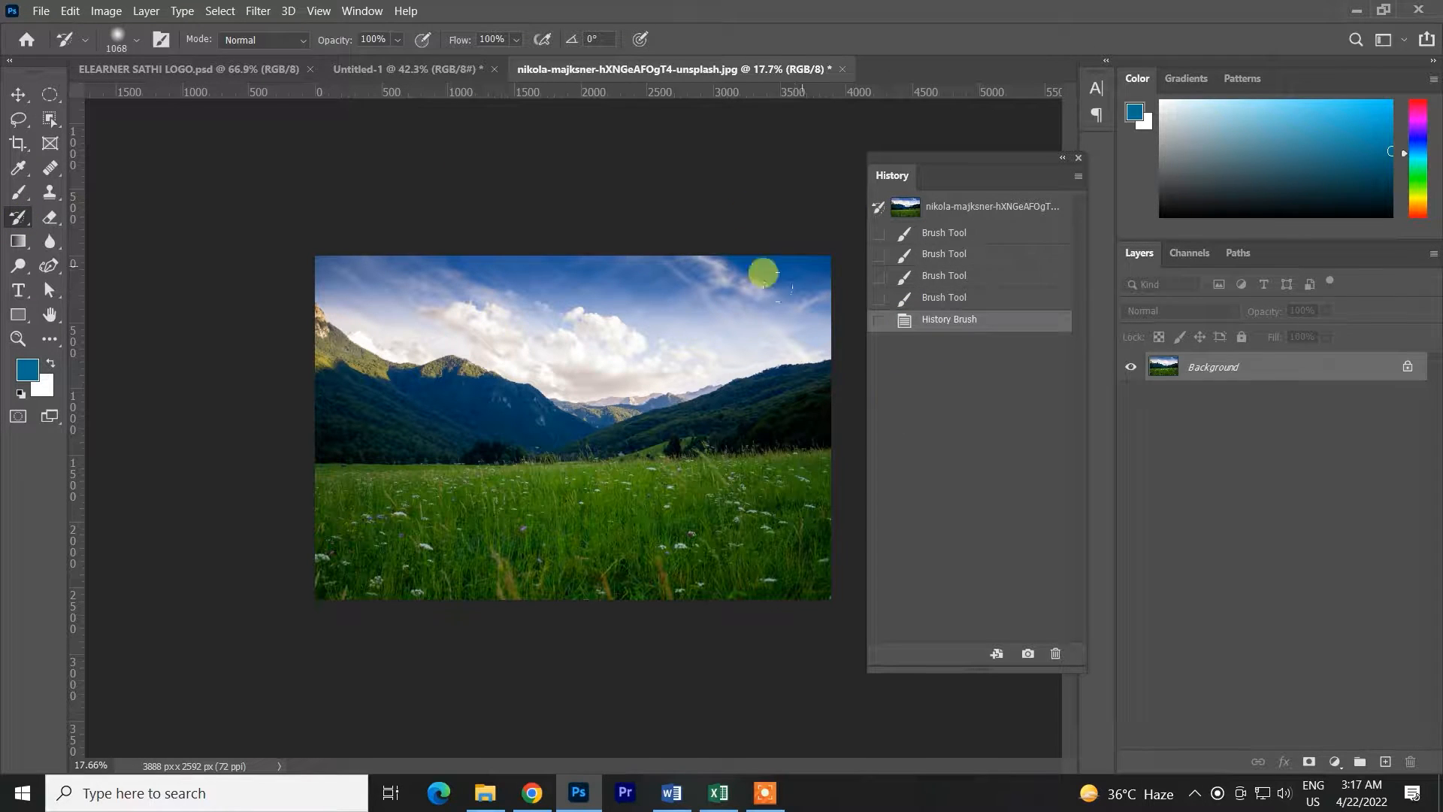
# Step through the four Brush Tool history states in order, ending on the last painted stroke.
pyautogui.click(938, 233)
pyautogui.click(938, 254)
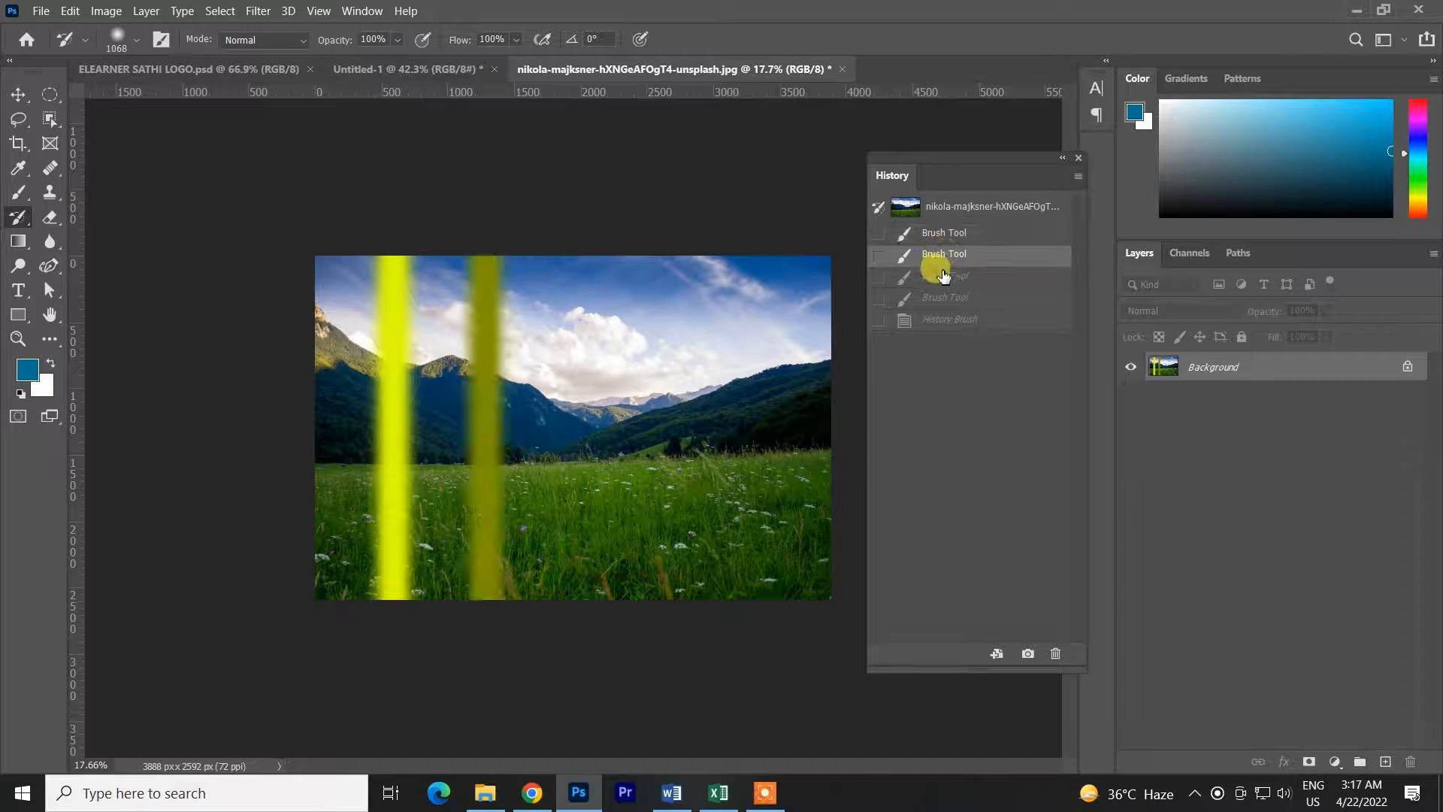
pyautogui.click(940, 277)
pyautogui.click(941, 298)
# Set the opening snapshot as the History Brush source and paint away all the yellow, olive and blue strokes.
pyautogui.rightClick(11, 218)
pyautogui.click(94, 219)
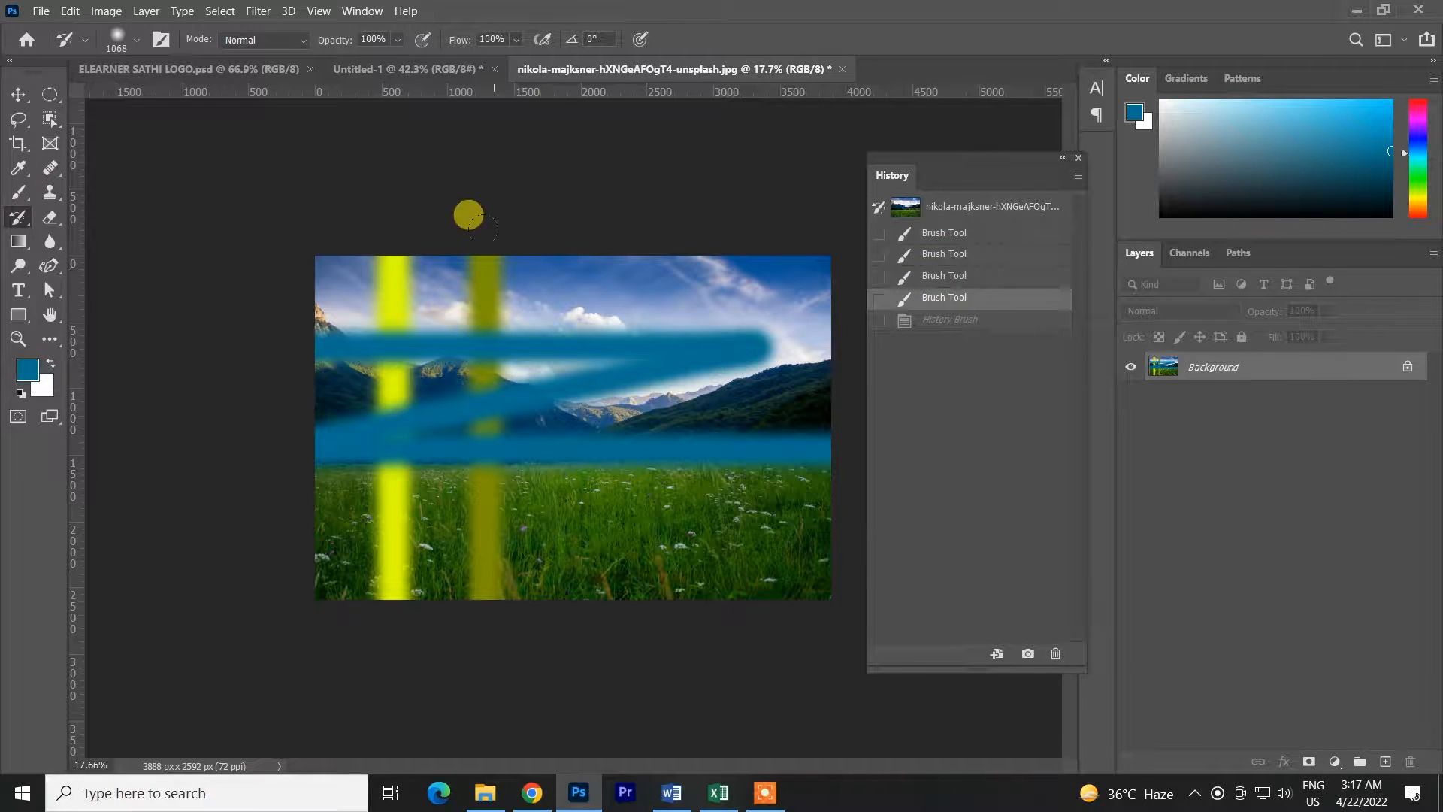
pyautogui.click(878, 207)
pyautogui.moveTo(527, 316)
pyautogui.mouseDown()
pyautogui.moveTo(361, 324)
pyautogui.moveTo(748, 338)
pyautogui.moveTo(857, 316)
pyautogui.moveTo(737, 381)
pyautogui.moveTo(590, 522)
pyautogui.moveTo(226, 593)
pyautogui.moveTo(660, 387)
pyautogui.mouseUp()
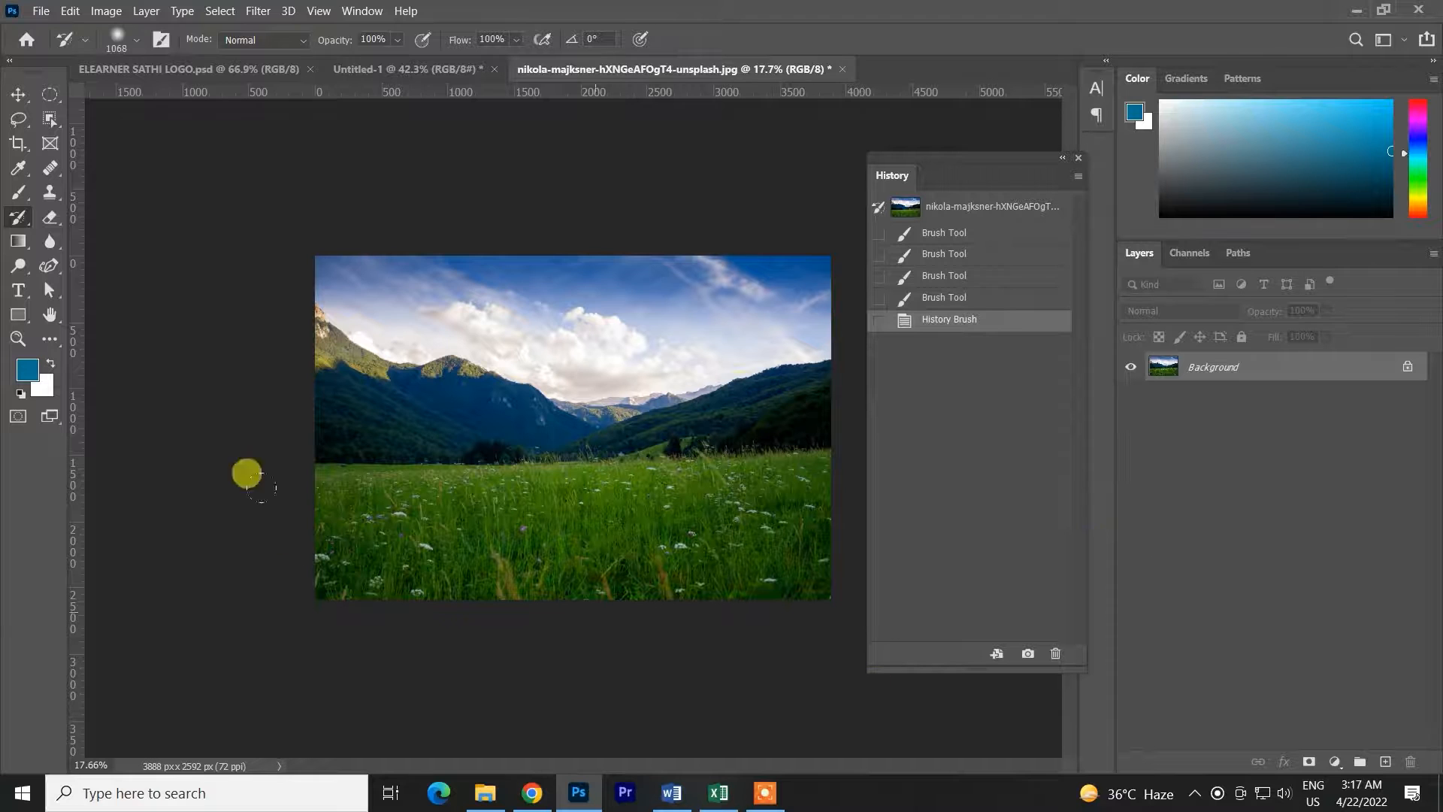
# Reduce the History Brush size to about 722 px.
pyautogui.scroll(1, 451, 361)
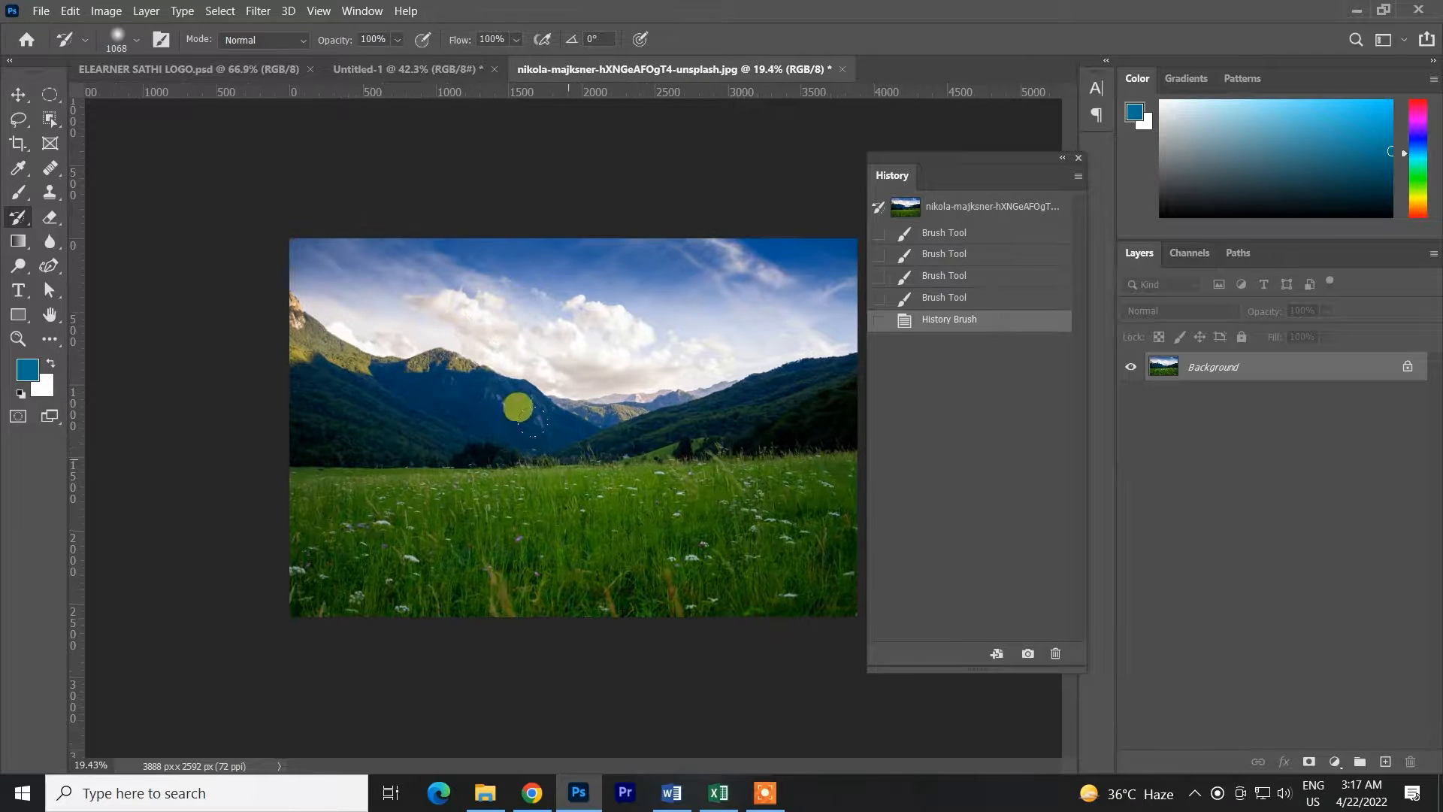
pyautogui.moveTo(516, 451); pyautogui.dragTo(465, 451)
pyautogui.moveTo(354, 322); pyautogui.dragTo(412, 322)
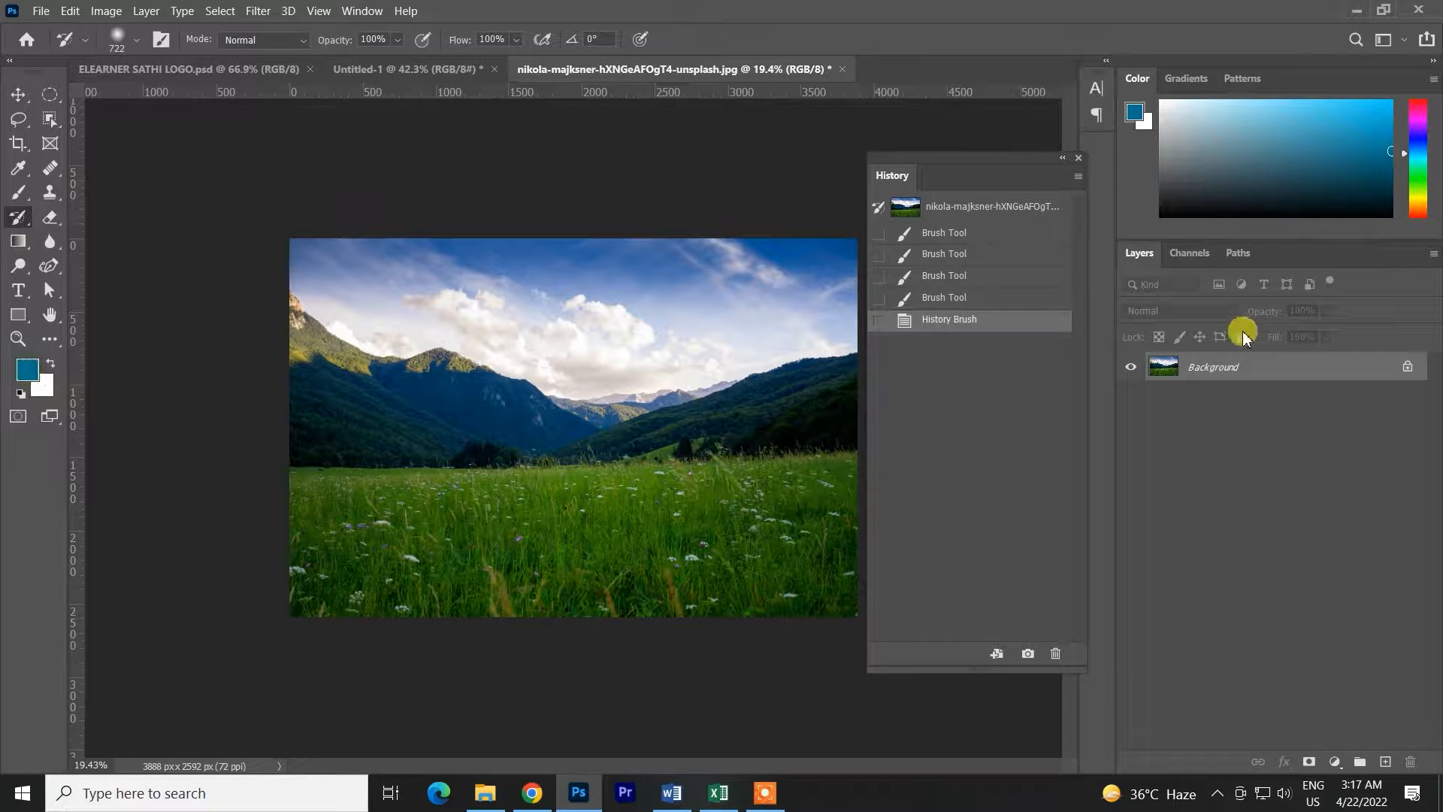
# Add a new layer above the Background and set its blending mode to Overlay.
pyautogui.click(1386, 761)
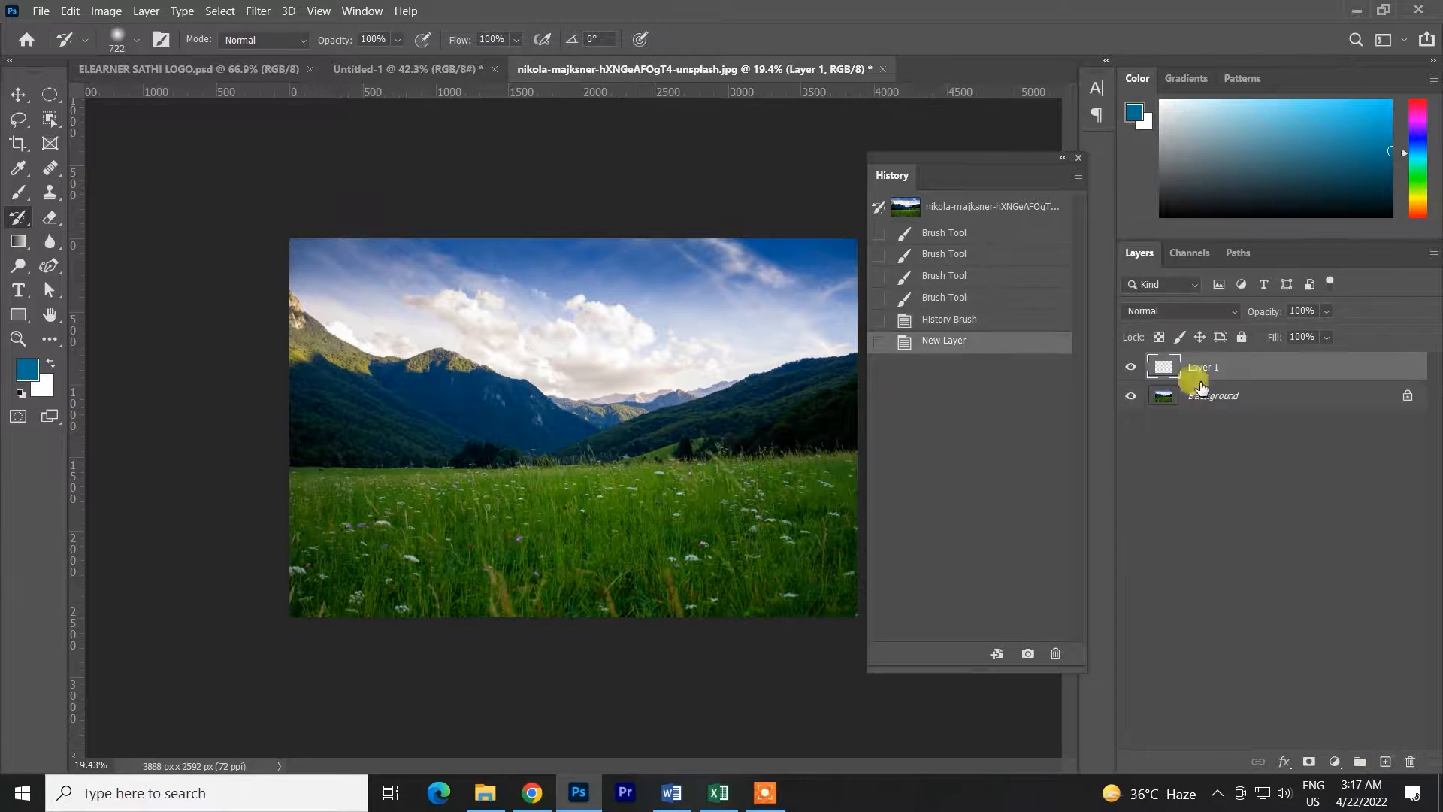
pyautogui.click(1191, 310)
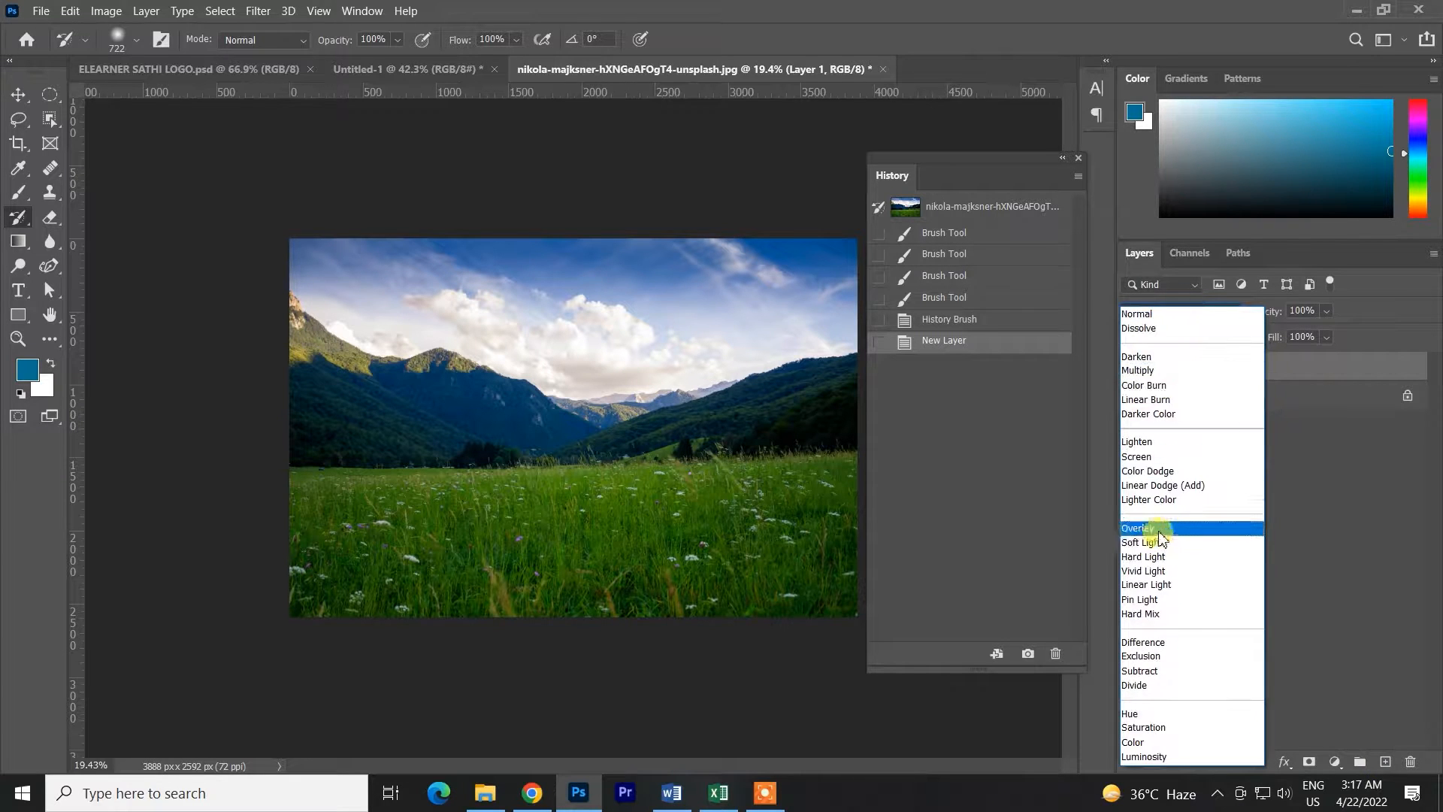
pyautogui.click(1139, 528)
# Try a History Brush stroke down the photo on the Overlay layer and undo the last stroke.
pyautogui.moveTo(430, 259)
pyautogui.mouseDown()
pyautogui.moveTo(248, 218)
pyautogui.moveTo(725, 237)
pyautogui.moveTo(741, 279)
pyautogui.moveTo(345, 474)
pyautogui.moveTo(267, 454)
pyautogui.moveTo(574, 476)
pyautogui.moveTo(636, 456)
pyautogui.moveTo(428, 506)
pyautogui.moveTo(466, 566)
pyautogui.mouseUp()
pyautogui.hotkey('ctrl', 'z')
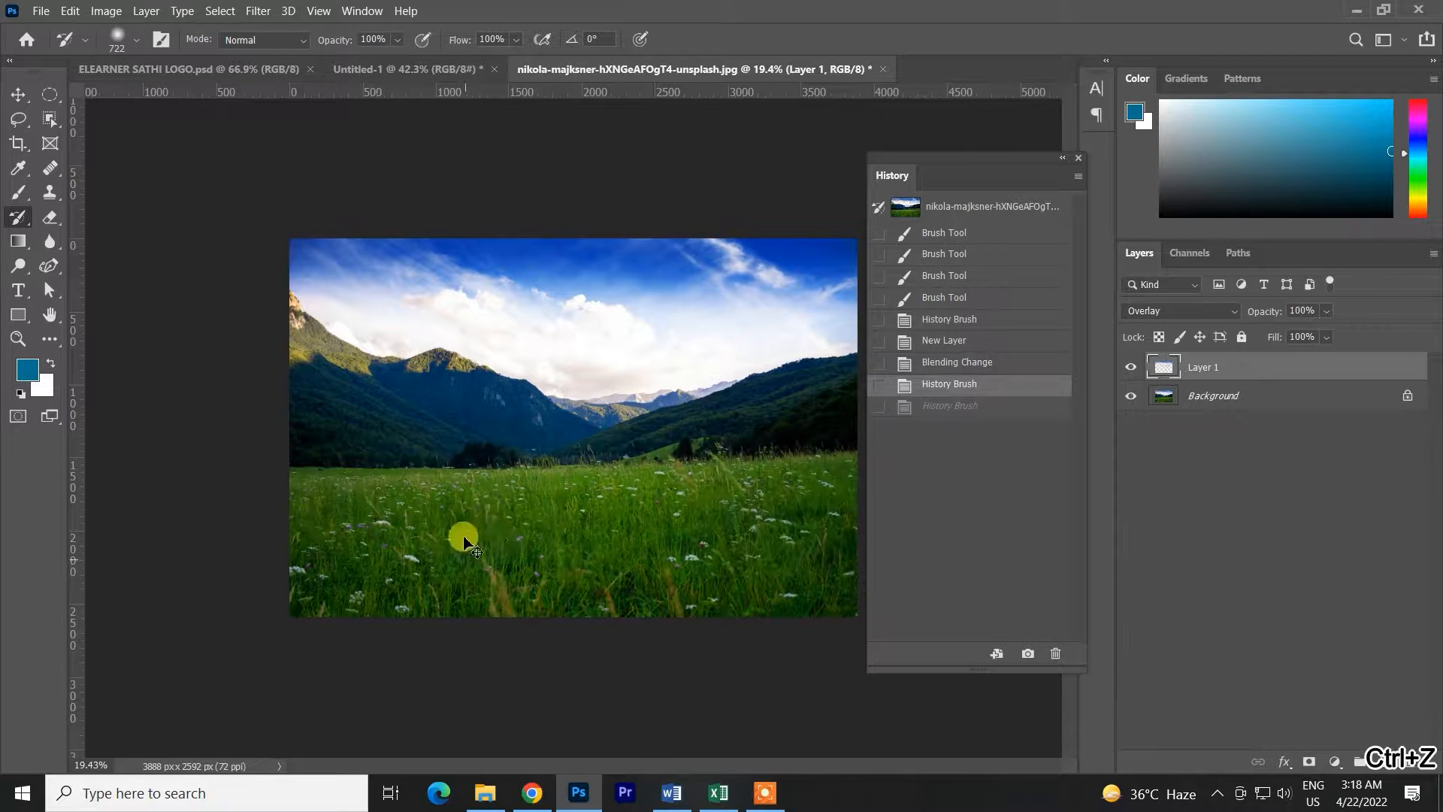
# Set the foreground color to a saturated orange (#fa5800).
pyautogui.click(27, 369)
pyautogui.moveTo(920, 340); pyautogui.dragTo(924, 389)
pyautogui.press('Return')
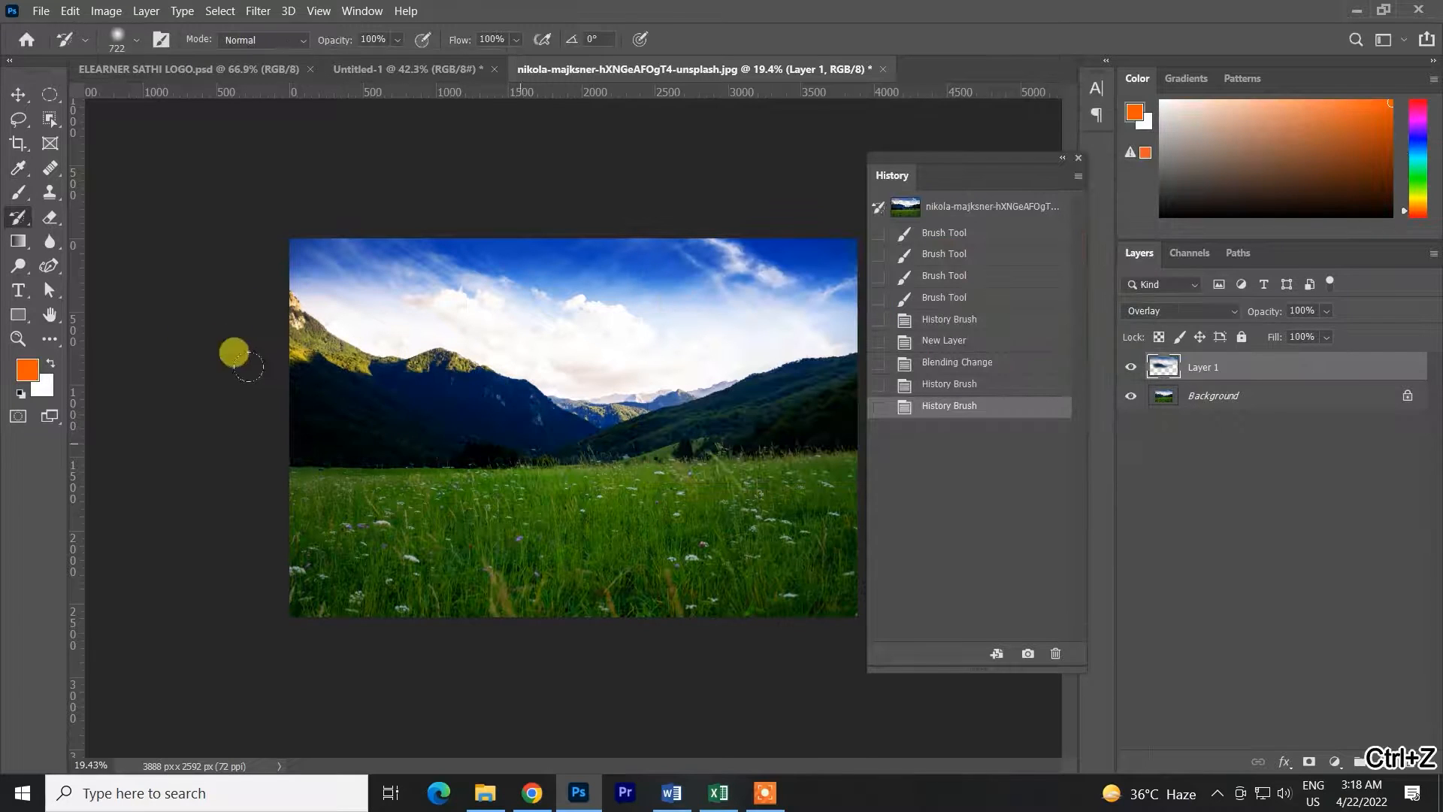
# Try more History Brush strokes over the mountains and meadow, and undo all strokes on the new layer.
pyautogui.moveTo(440, 335)
pyautogui.mouseDown()
pyautogui.moveTo(487, 306)
pyautogui.moveTo(416, 415)
pyautogui.moveTo(518, 460)
pyautogui.mouseUp()
pyautogui.moveTo(774, 384)
pyautogui.mouseDown()
pyautogui.moveTo(654, 380)
pyautogui.moveTo(741, 490)
pyautogui.mouseUp()
pyautogui.hotkey('ctrl', 'z')
pyautogui.hotkey('ctrl', 'z')
pyautogui.hotkey('ctrl', 'z')
pyautogui.hotkey('ctrl', 'z')
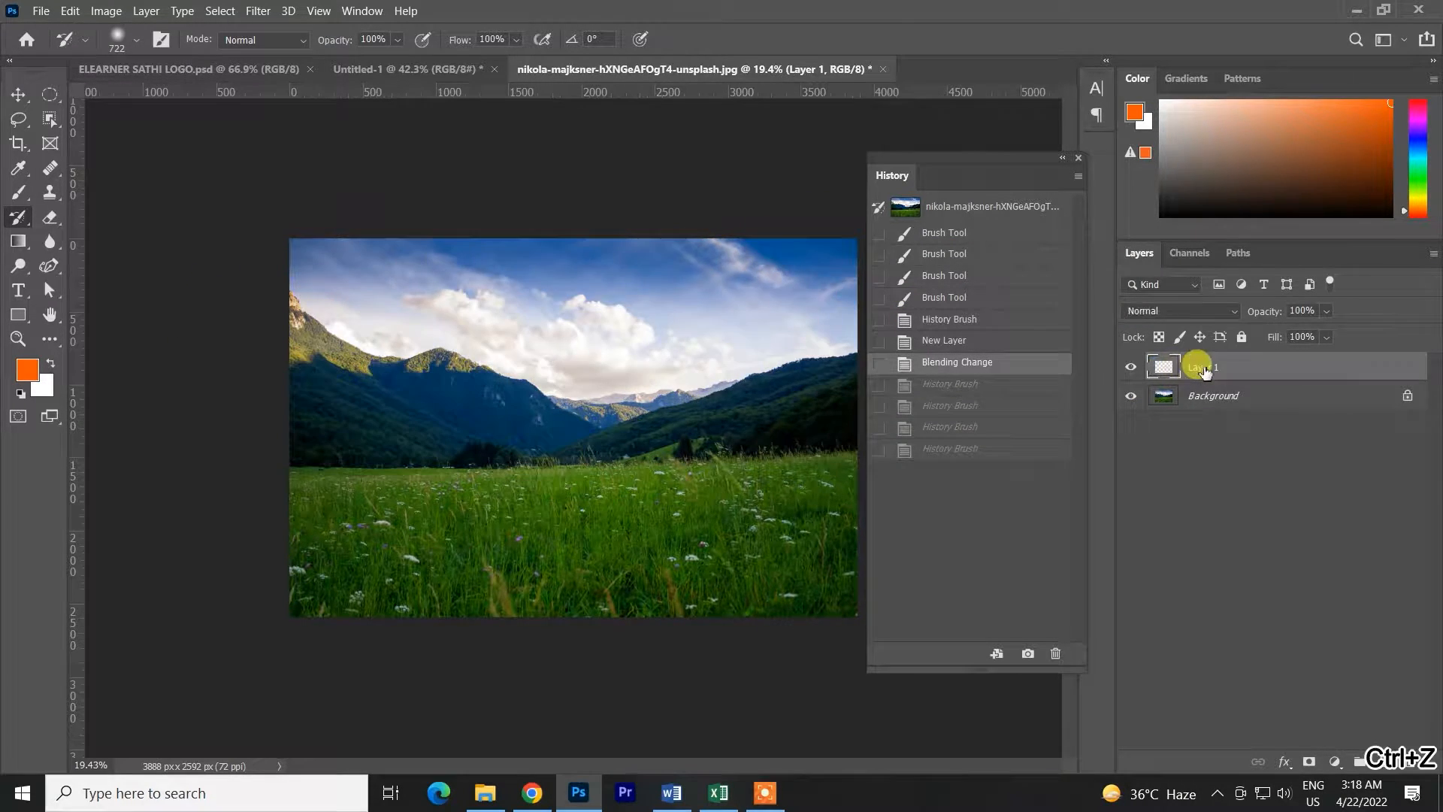
# Reselect Layer 1, set its blending mode to Normal and dab the sky once with the History Brush.
pyautogui.keyDown('ctrl'); pyautogui.click(1202, 367); pyautogui.keyUp('ctrl')
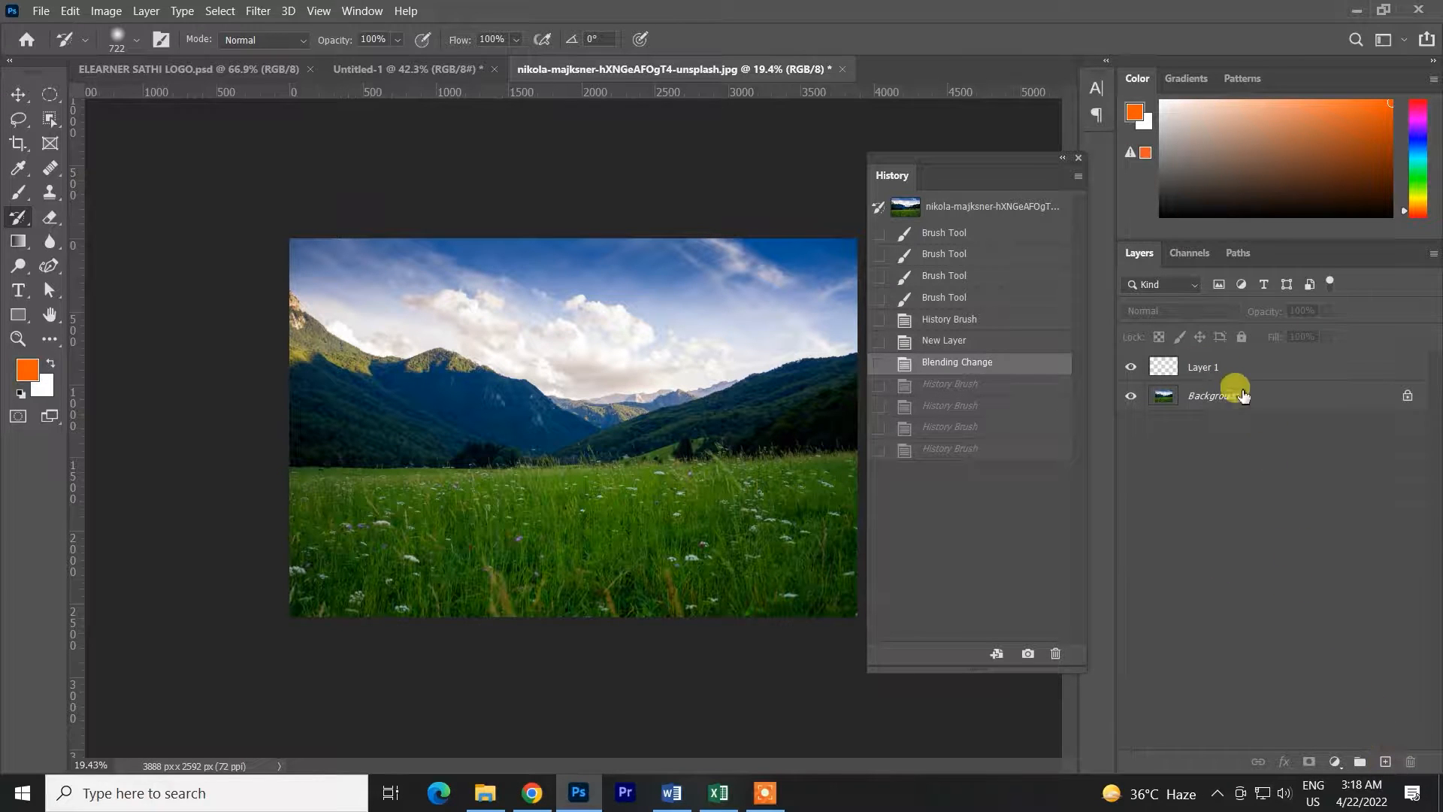
pyautogui.click(1225, 367)
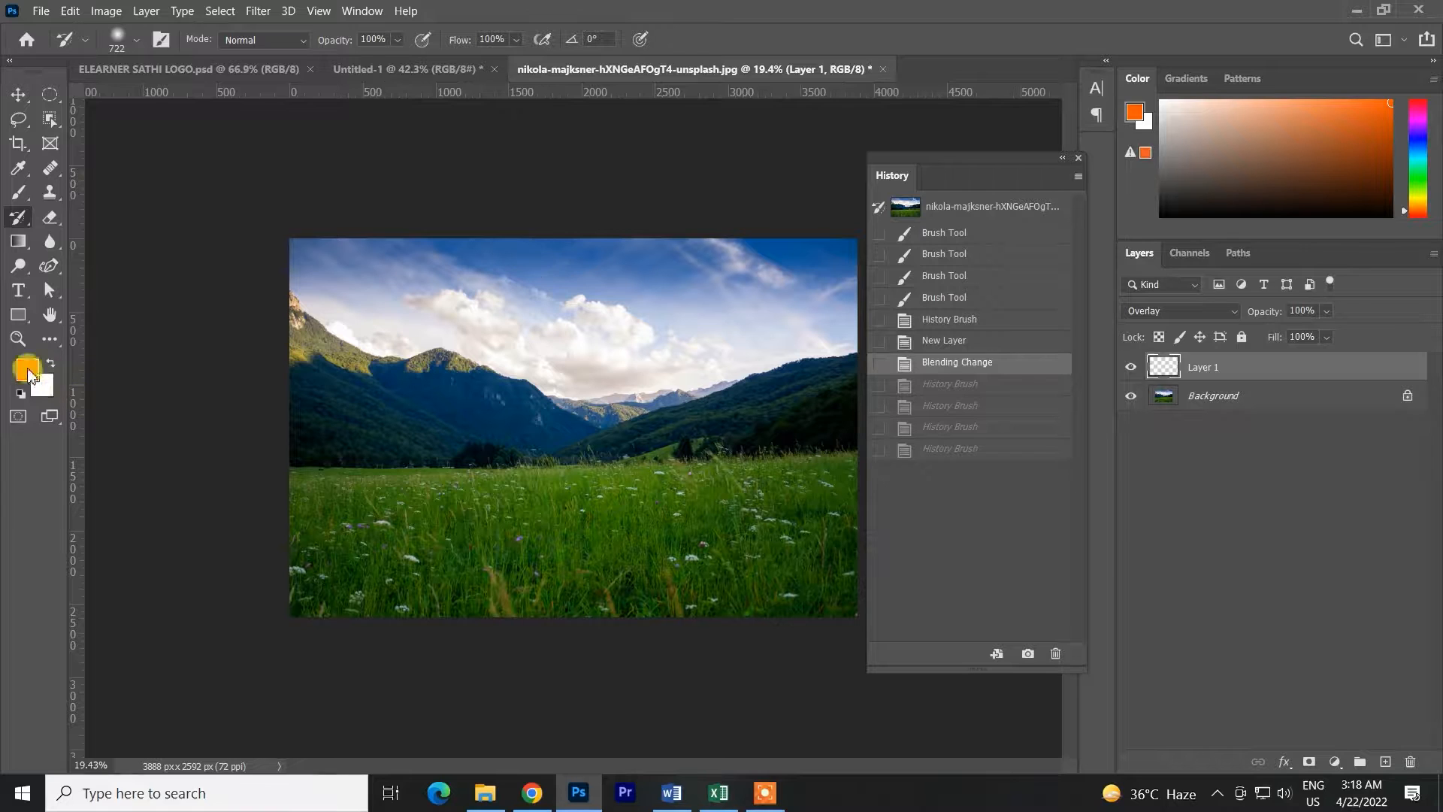
pyautogui.click(1200, 317)
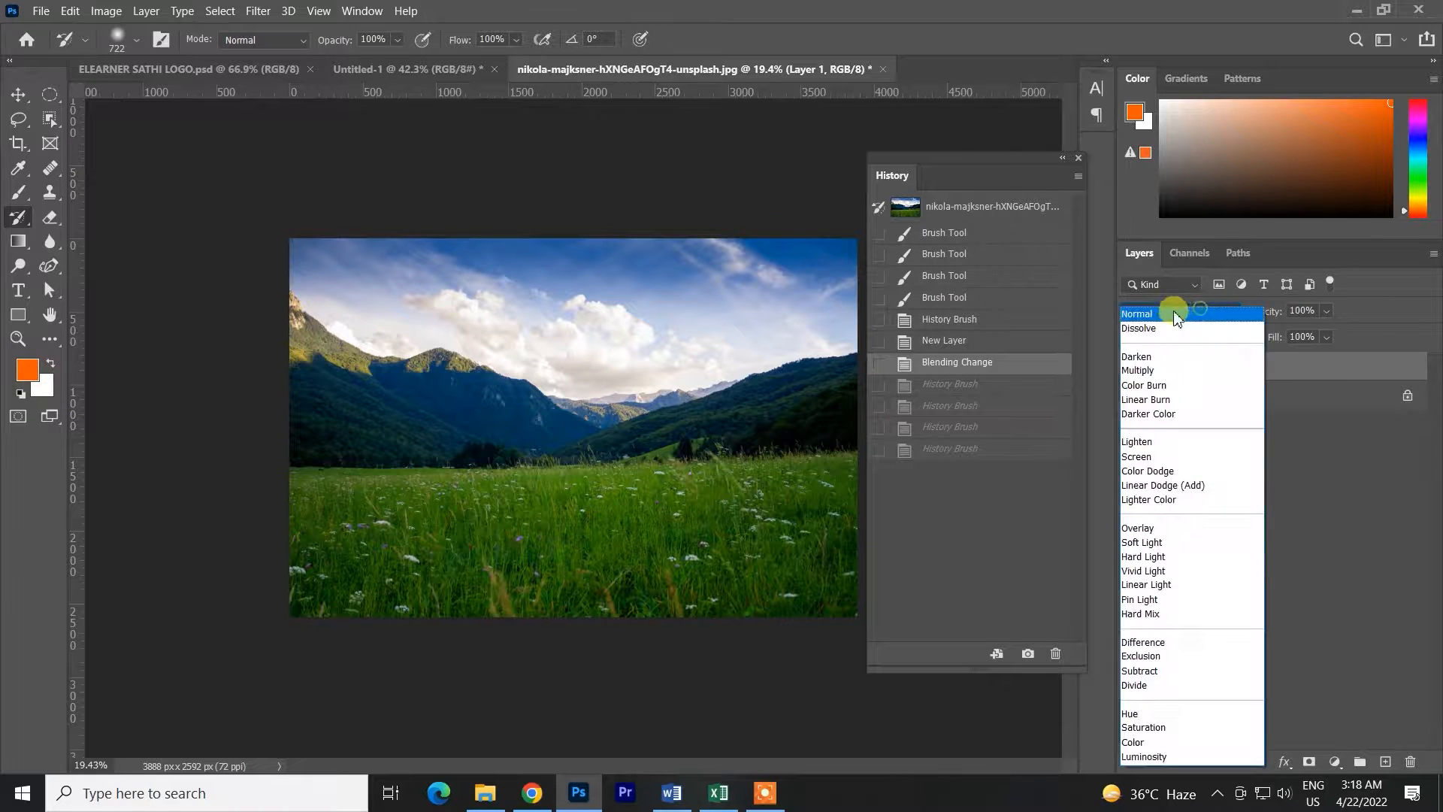
pyautogui.click(1176, 311)
pyautogui.click(482, 286)
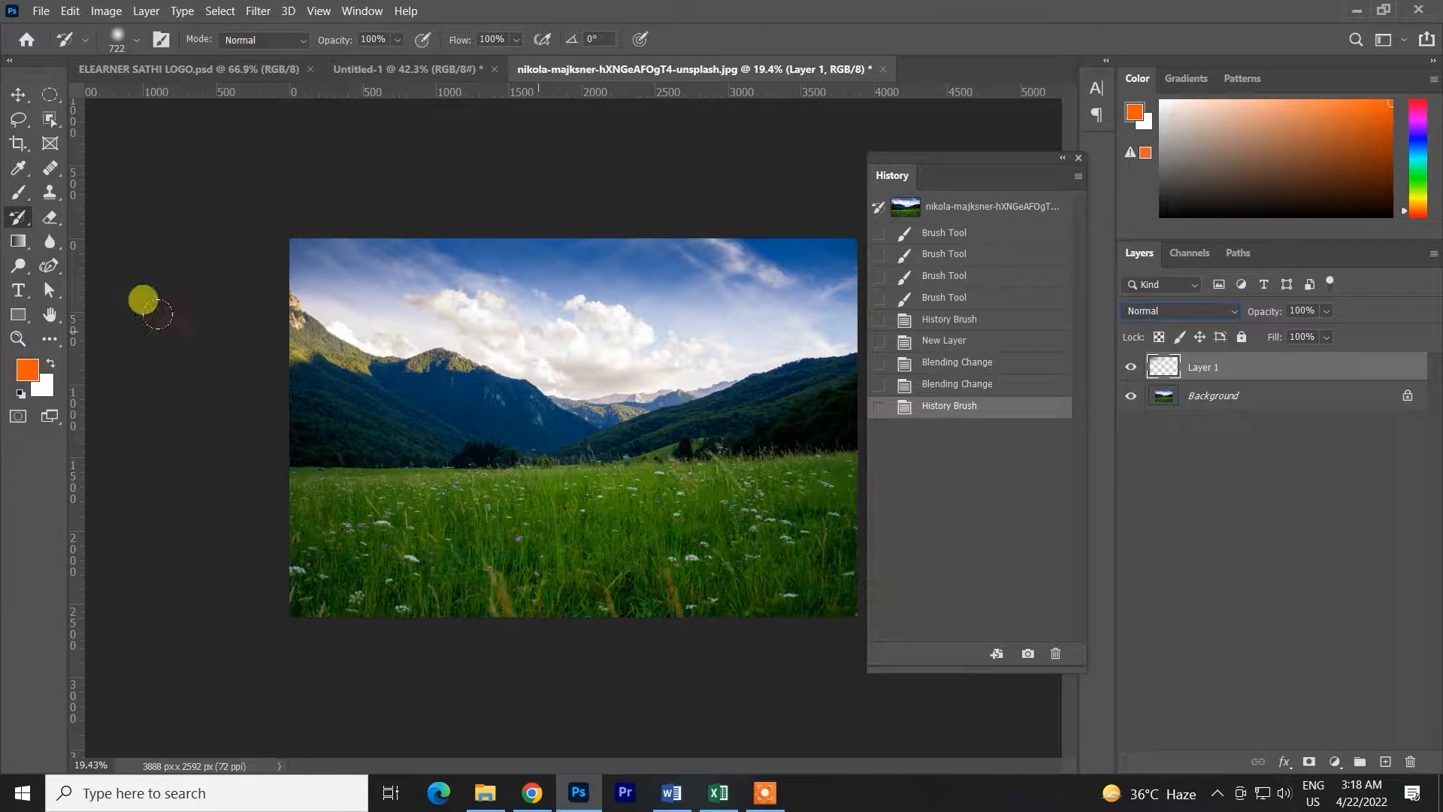
# Paint broad orange strokes over the sky and the meadow on Layer 1 with the 1062 px Brush.
pyautogui.click(21, 193)
pyautogui.moveTo(305, 245)
pyautogui.mouseDown()
pyautogui.moveTo(558, 313)
pyautogui.moveTo(412, 243)
pyautogui.moveTo(254, 263)
pyautogui.moveTo(541, 294)
pyautogui.moveTo(429, 260)
pyautogui.moveTo(609, 259)
pyautogui.moveTo(782, 175)
pyautogui.moveTo(733, 226)
pyautogui.moveTo(651, 248)
pyautogui.moveTo(605, 202)
pyautogui.moveTo(448, 209)
pyautogui.mouseUp()
pyautogui.moveTo(229, 460)
pyautogui.mouseDown()
pyautogui.moveTo(670, 454)
pyautogui.moveTo(622, 544)
pyautogui.moveTo(232, 580)
pyautogui.moveTo(799, 517)
pyautogui.moveTo(842, 594)
pyautogui.mouseUp()
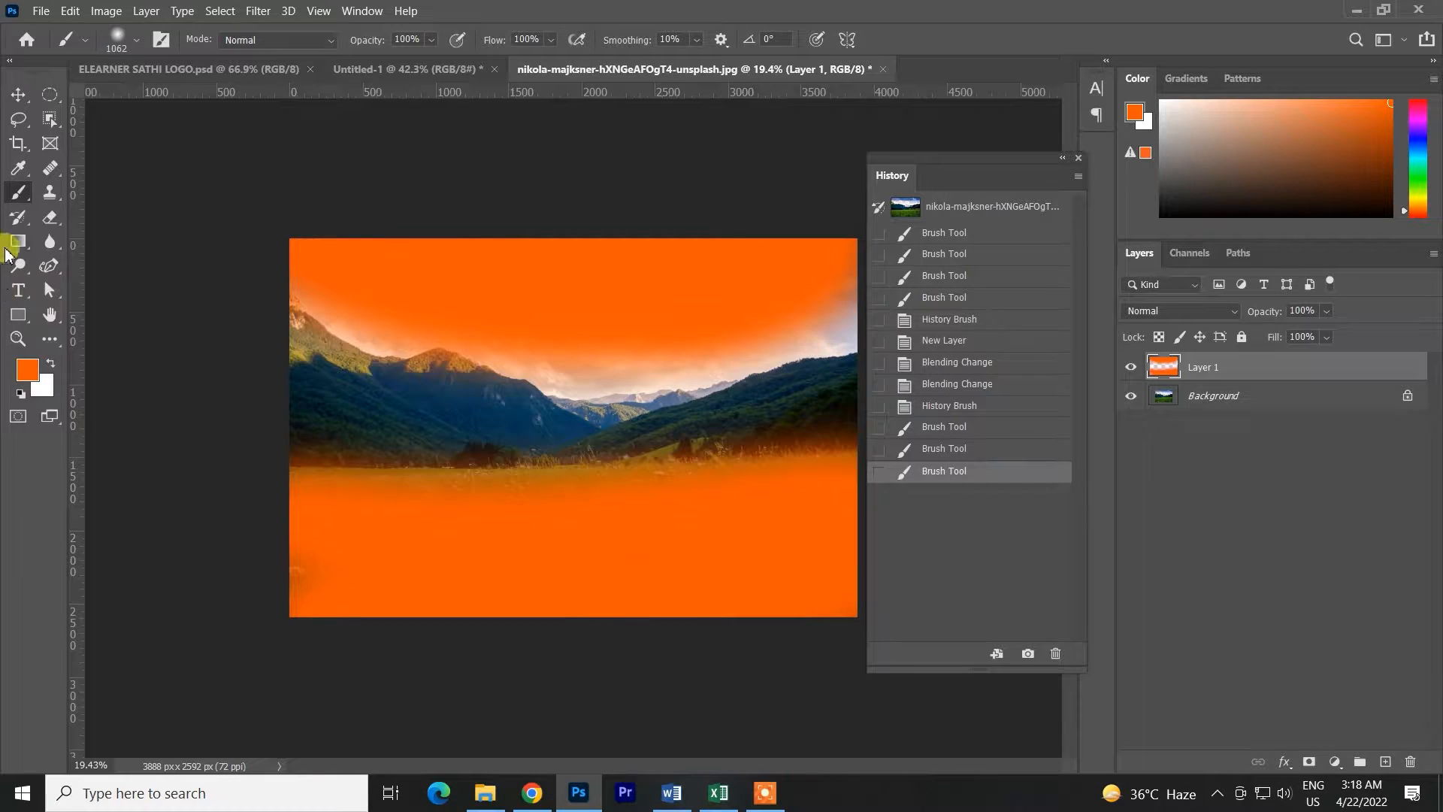
# Try the History Brush over the orange paint, and undo it together with the last orange meadow stroke.
pyautogui.click(18, 218)
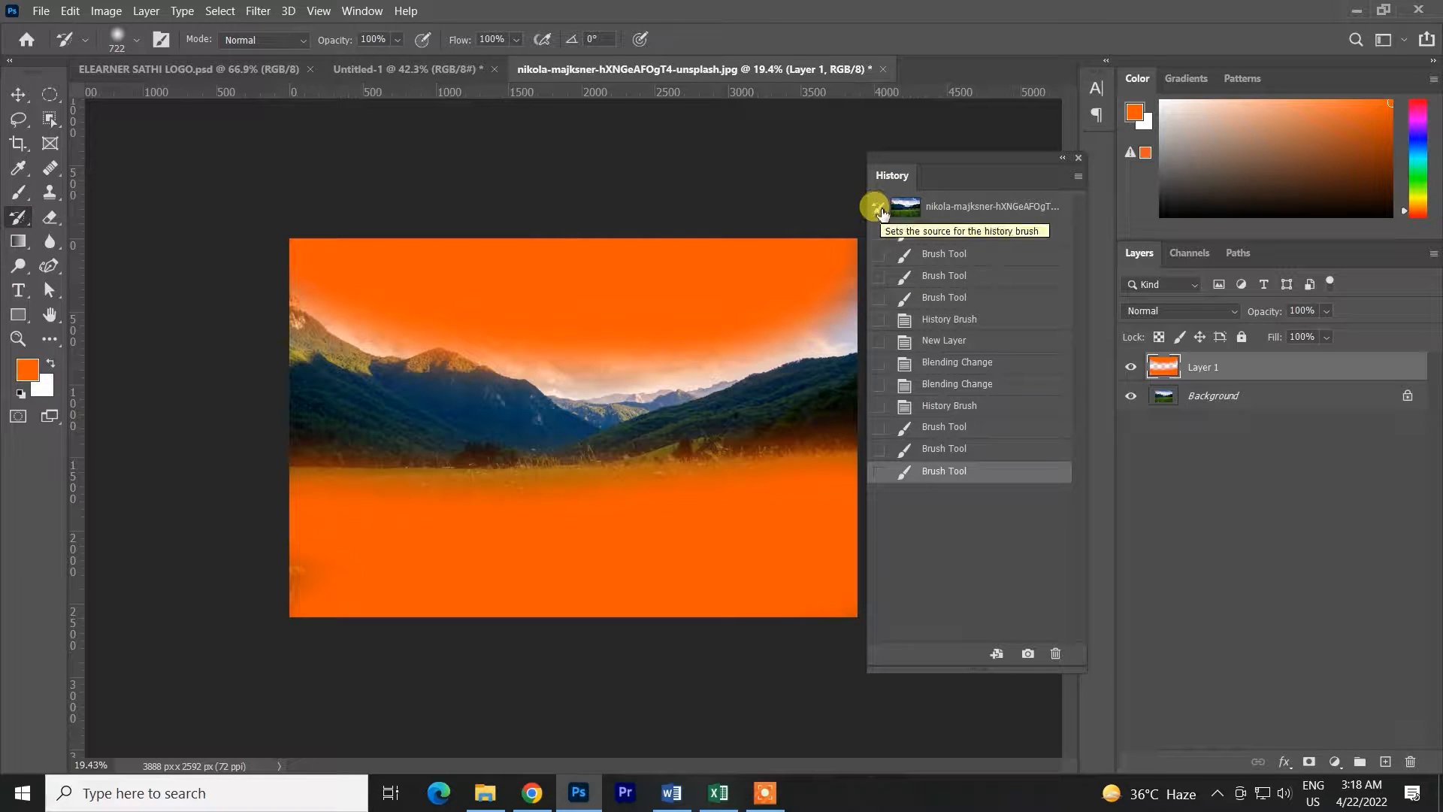
pyautogui.moveTo(276, 251); pyautogui.dragTo(580, 234)
pyautogui.moveTo(250, 193)
pyautogui.mouseDown()
pyautogui.moveTo(386, 274)
pyautogui.moveTo(754, 251)
pyautogui.moveTo(777, 223)
pyautogui.moveTo(664, 220)
pyautogui.mouseUp()
pyautogui.hotkey('ctrl', 'z')
pyautogui.hotkey('ctrl', 'z')
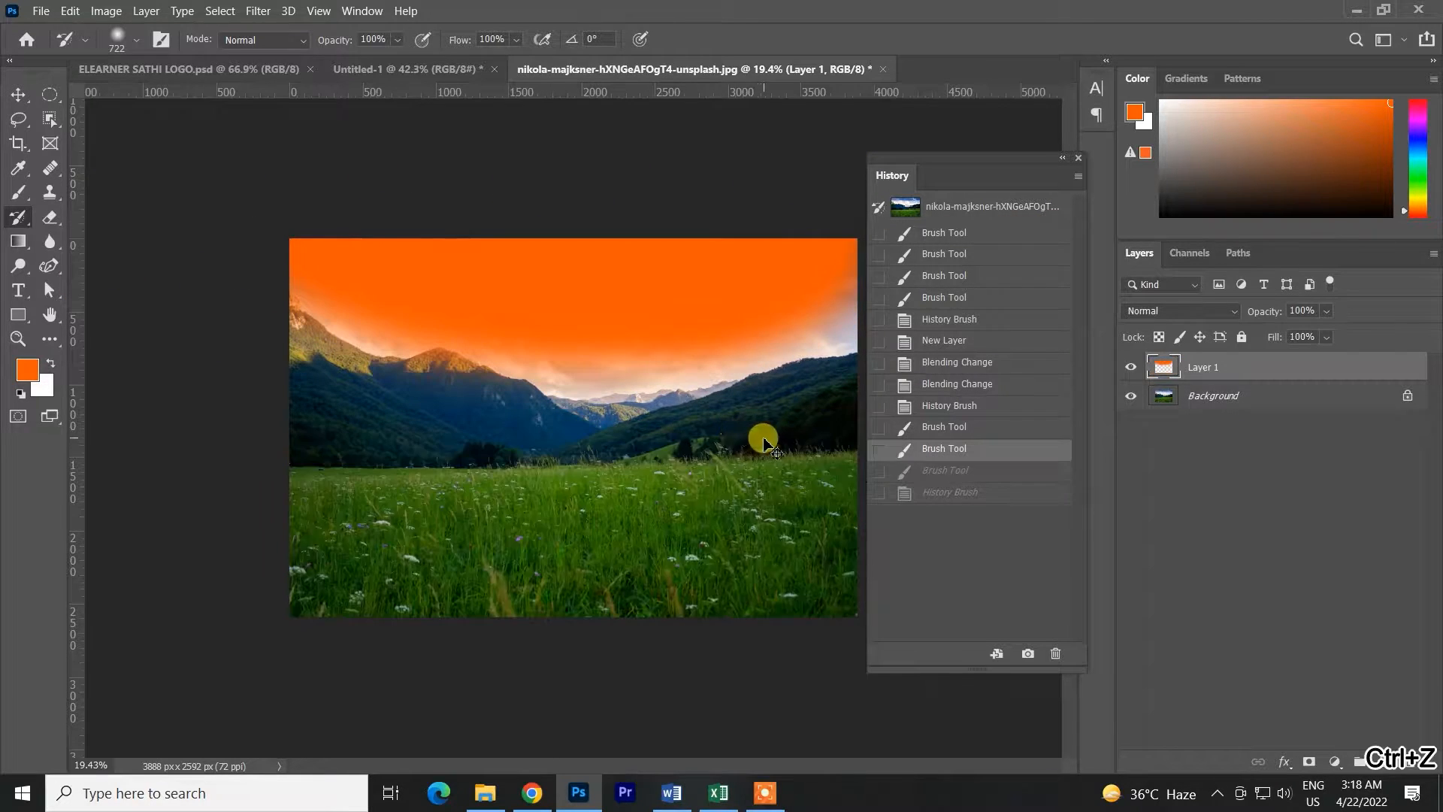
# Set Layer 1's blending mode to Screen and paint over the meadow with the History Brush.
pyautogui.click(1182, 311)
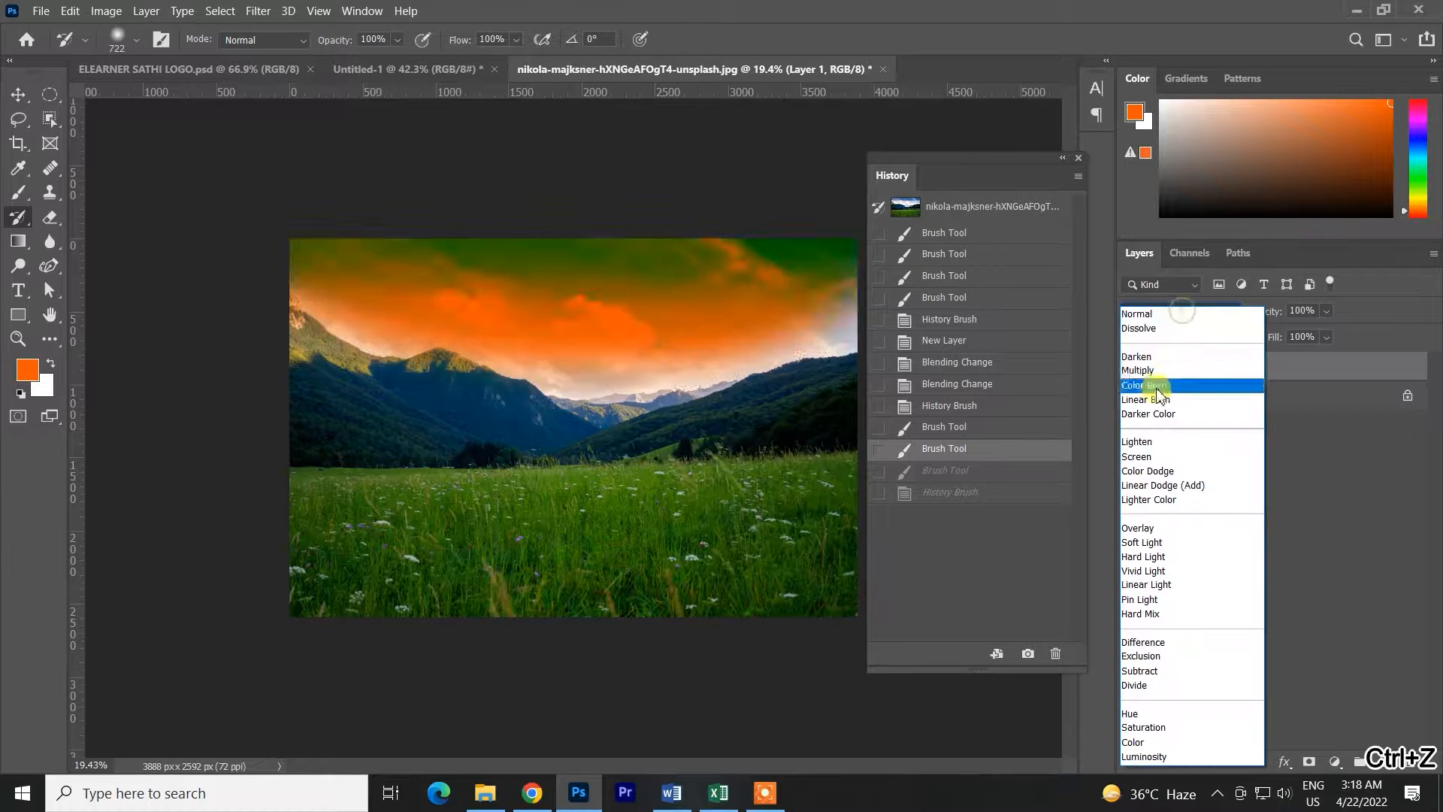
pyautogui.click(1156, 457)
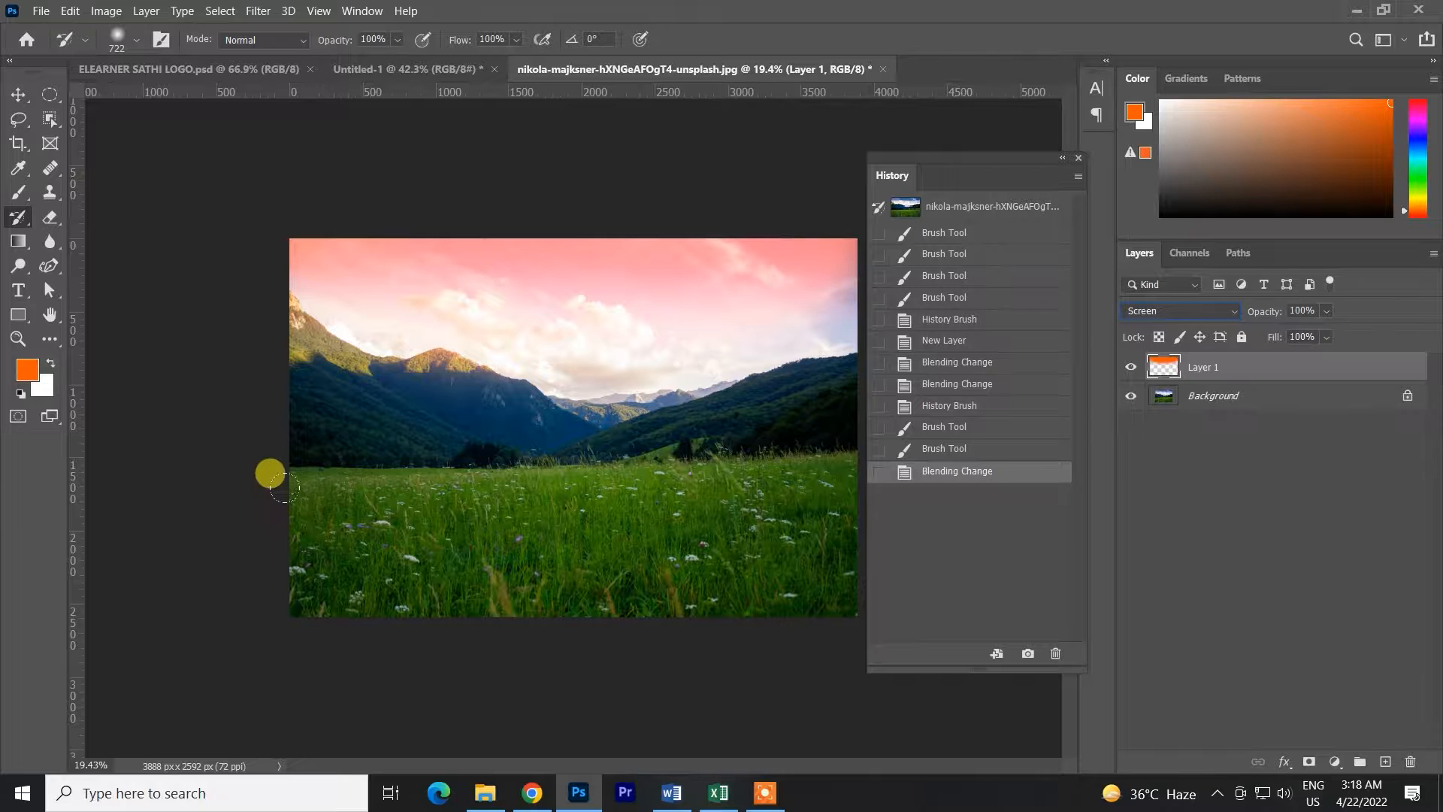
pyautogui.moveTo(276, 462)
pyautogui.mouseDown()
pyautogui.moveTo(509, 452)
pyautogui.moveTo(590, 500)
pyautogui.moveTo(712, 477)
pyautogui.moveTo(949, 605)
pyautogui.moveTo(628, 538)
pyautogui.mouseUp()
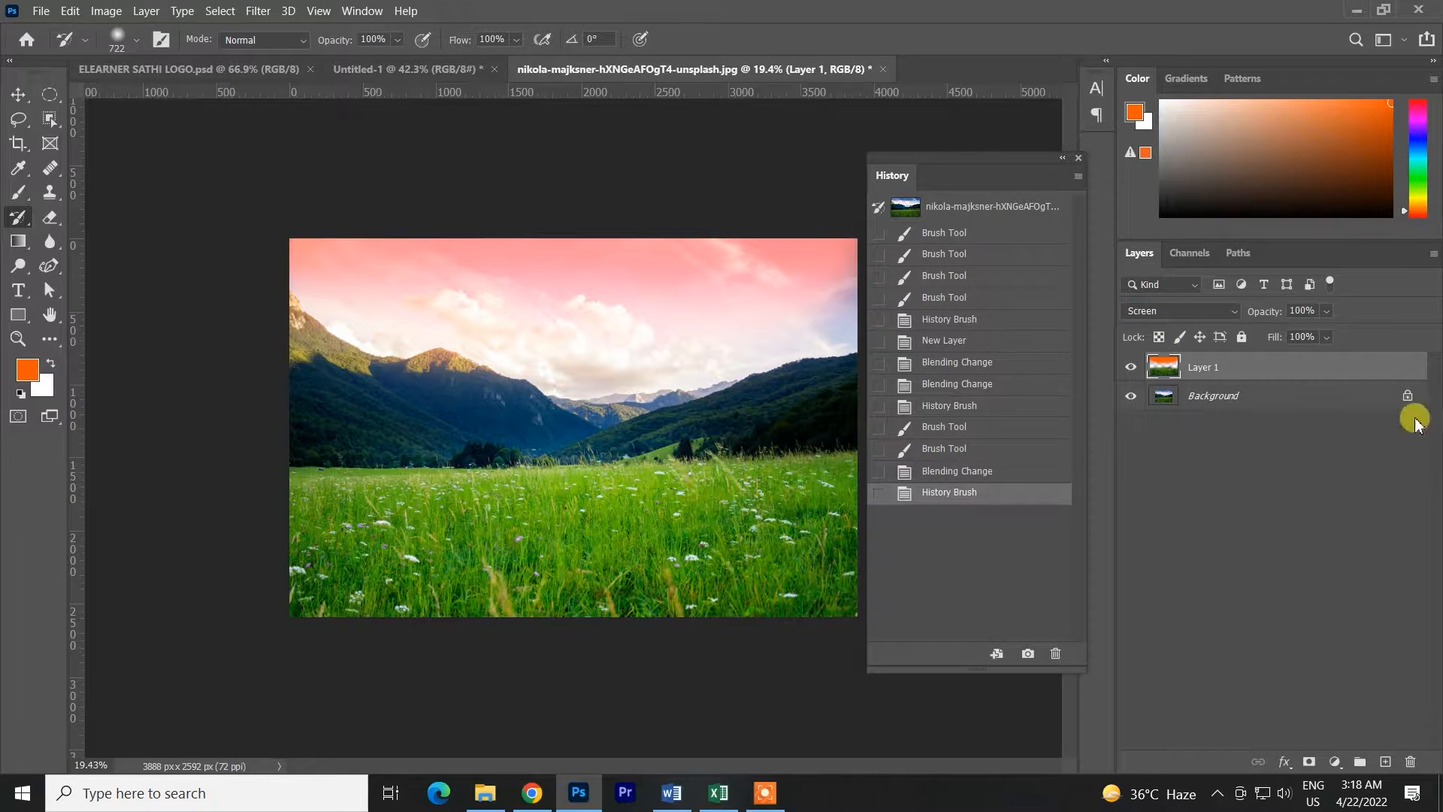
# Undo the meadow stroke, the Screen blending change and the orange sky strokes.
pyautogui.hotkey('ctrl', 'z')
pyautogui.hotkey('ctrl', 'z')
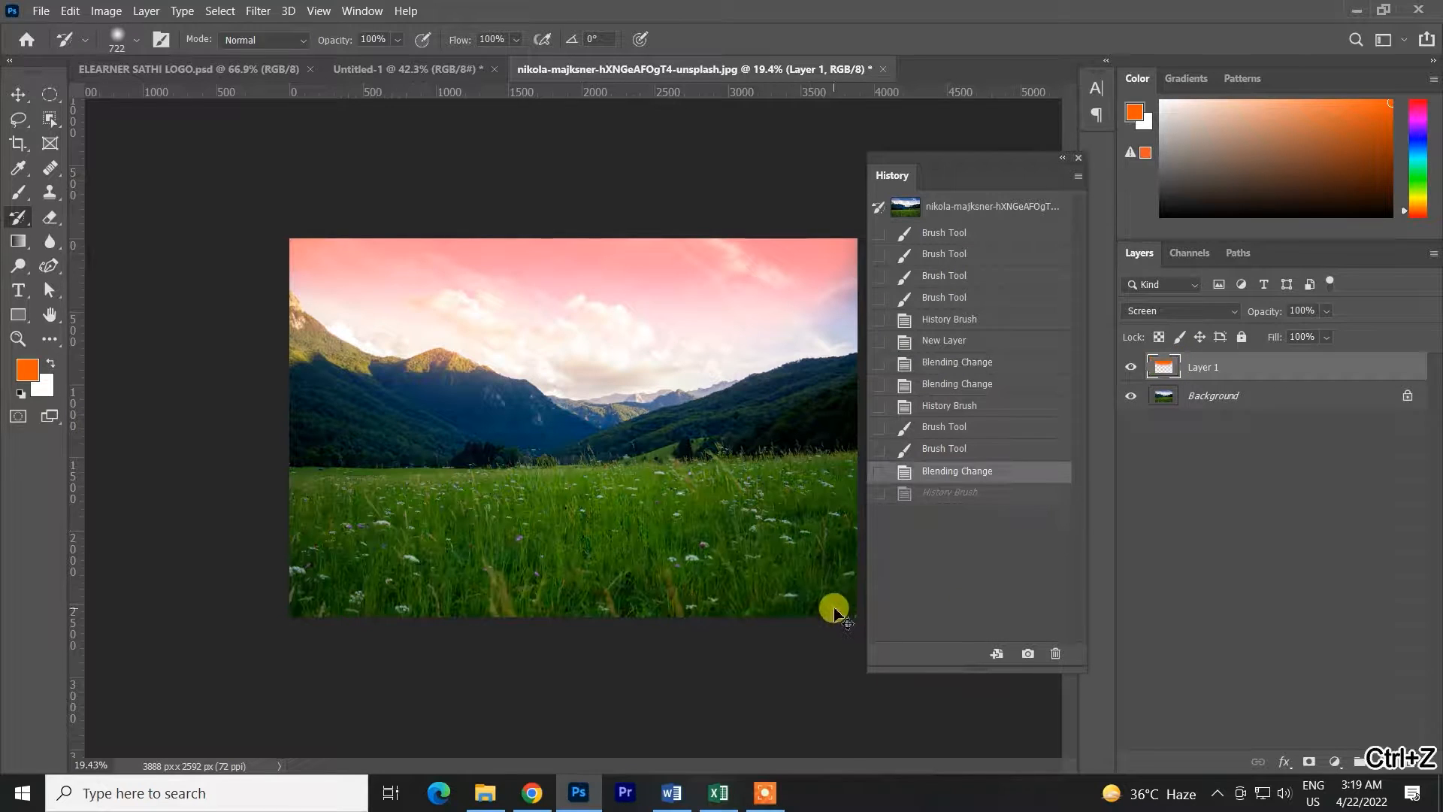
pyautogui.hotkey('ctrl', 'z')
pyautogui.hotkey('ctrl', 'z')
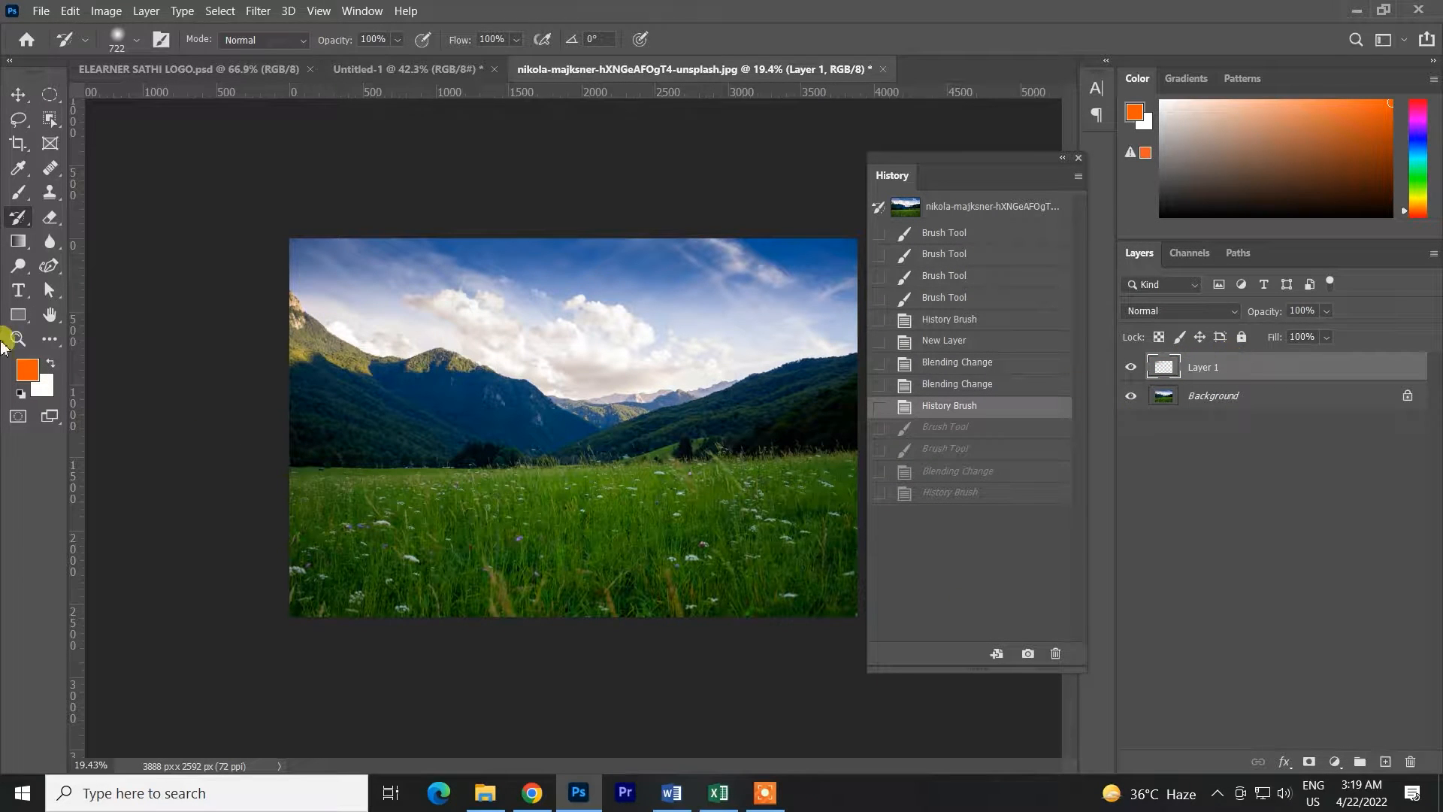
# With Layer 1 in Normal mode, cover the sky and the whole meadow with orange using the 1062 px Brush.
pyautogui.click(1151, 313)
pyautogui.click(1147, 313)
pyautogui.moveTo(302, 207)
pyautogui.mouseDown()
pyautogui.moveTo(906, 207)
pyautogui.moveTo(290, 263)
pyautogui.mouseUp()
pyautogui.click(18, 192)
pyautogui.moveTo(210, 211)
pyautogui.mouseDown()
pyautogui.moveTo(593, 219)
pyautogui.moveTo(215, 229)
pyautogui.mouseUp()
pyautogui.moveTo(322, 454)
pyautogui.mouseDown()
pyautogui.moveTo(1022, 467)
pyautogui.moveTo(729, 574)
pyautogui.mouseUp()
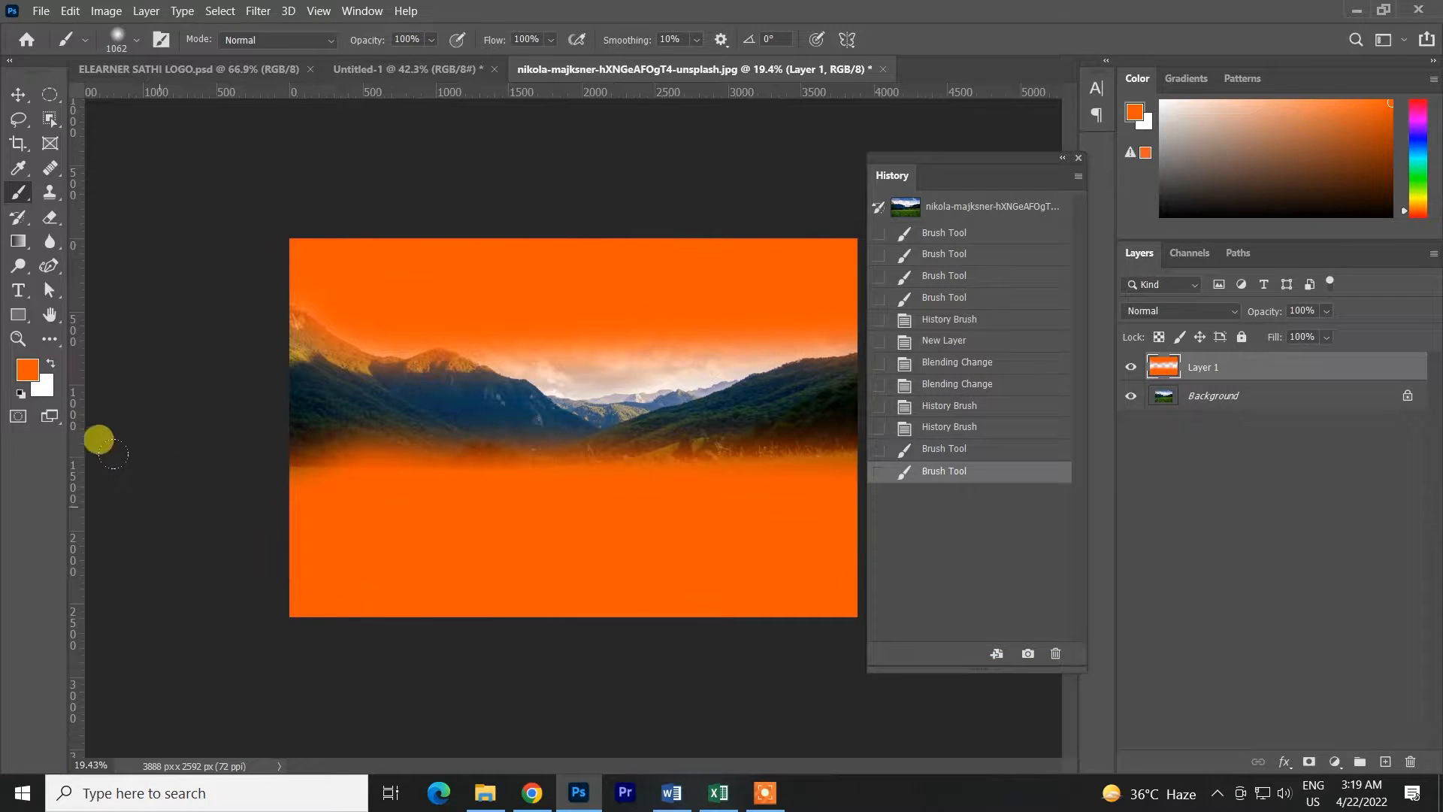
pyautogui.moveTo(280, 422); pyautogui.dragTo(292, 430)
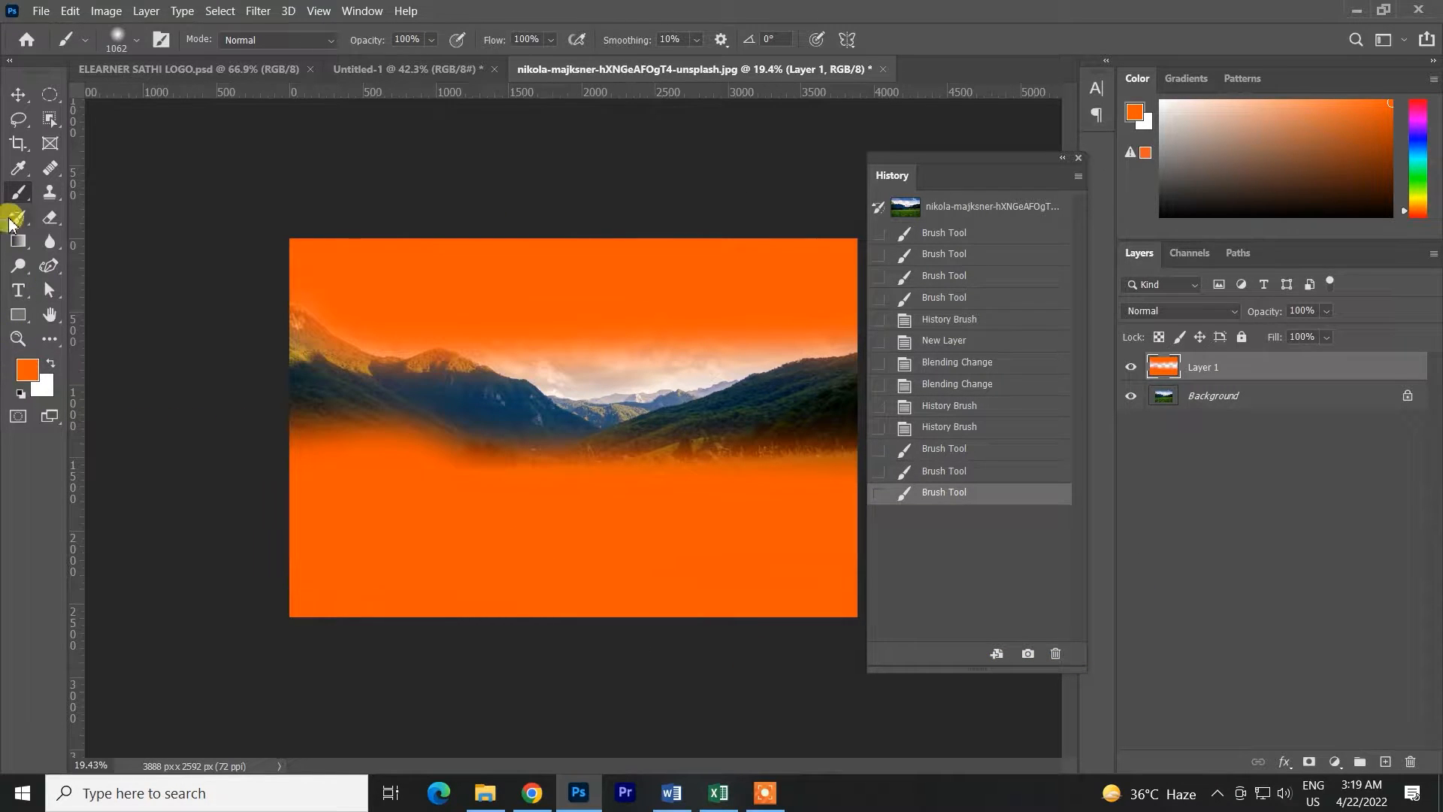
# Restore the meadow and the lower mountains with the History Brush, keeping the orange sky.
pyautogui.click(17, 217)
pyautogui.moveTo(148, 373)
pyautogui.mouseDown()
pyautogui.moveTo(215, 426)
pyautogui.moveTo(635, 454)
pyautogui.moveTo(860, 428)
pyautogui.moveTo(296, 477)
pyautogui.mouseUp()
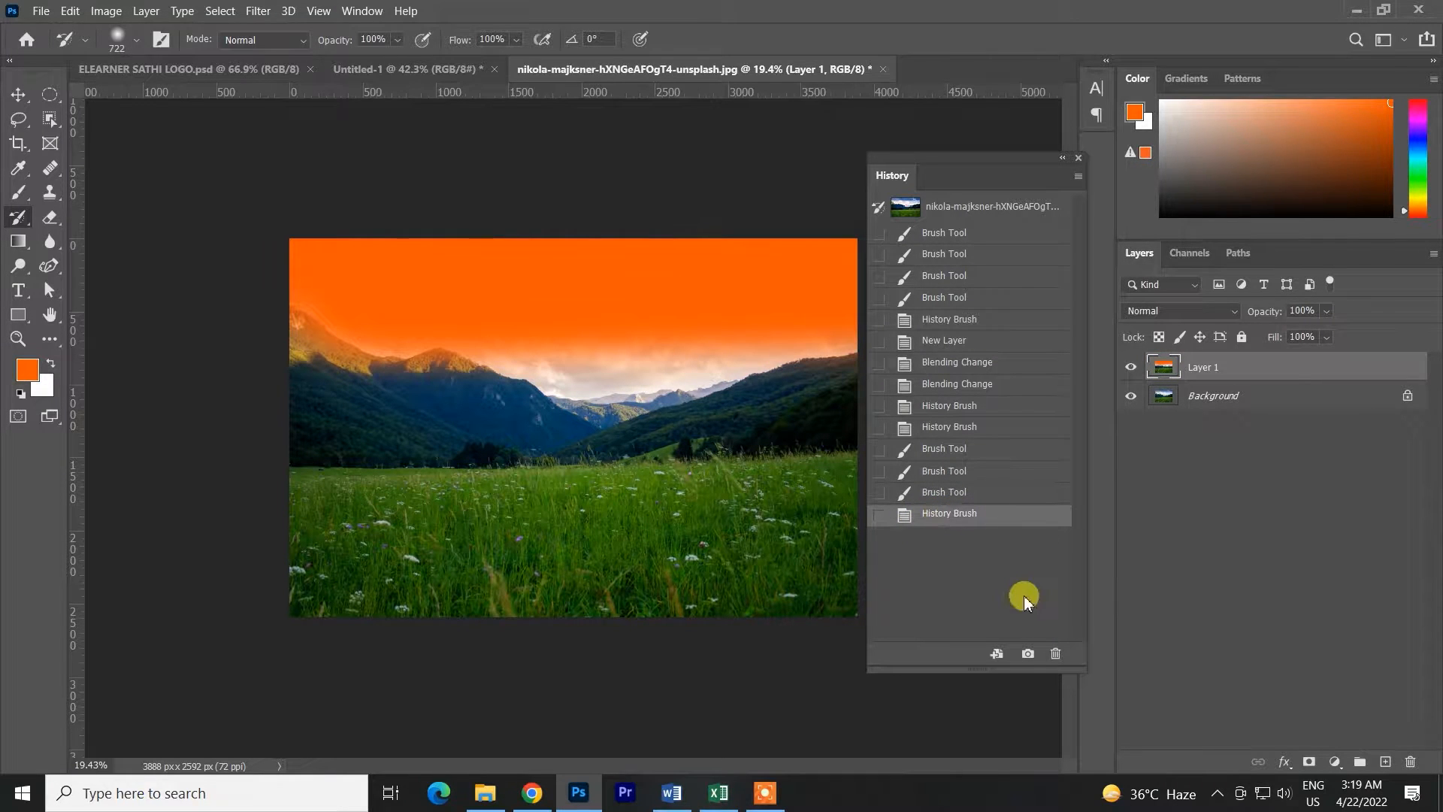
# Create a snapshot of the orange-sky state, set it as the History Brush source and dab the meadow once.
pyautogui.click(1027, 655)
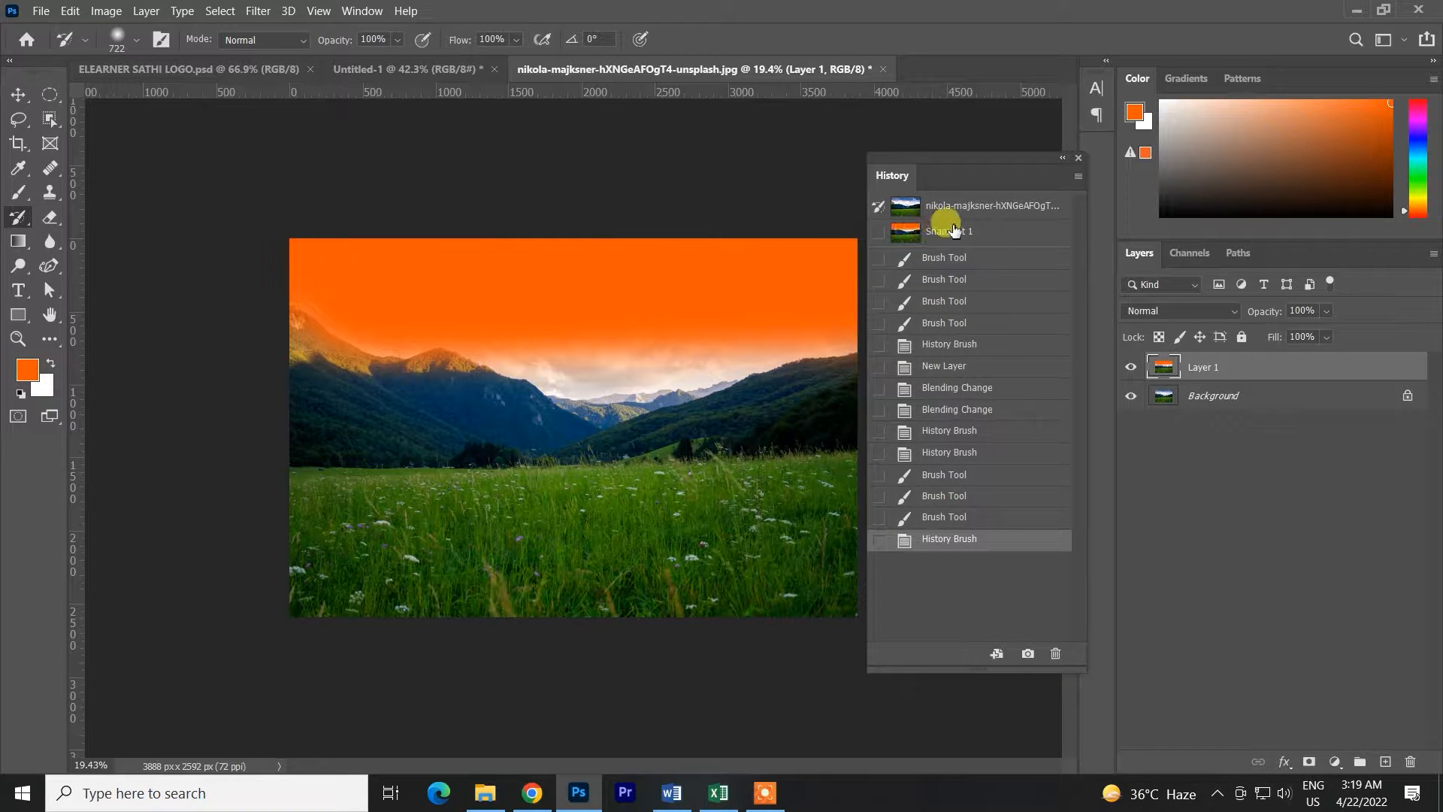
pyautogui.click(879, 233)
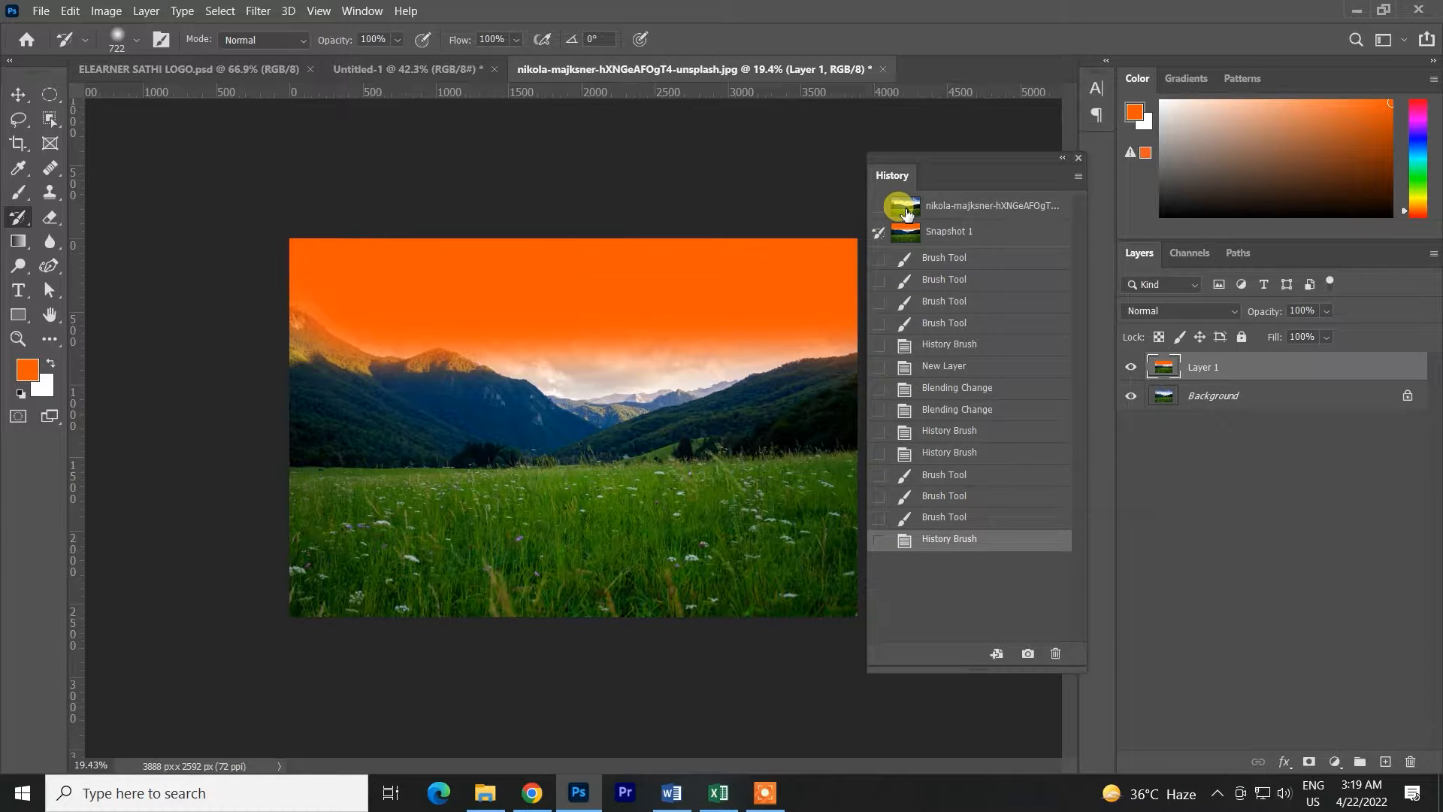
pyautogui.click(440, 481)
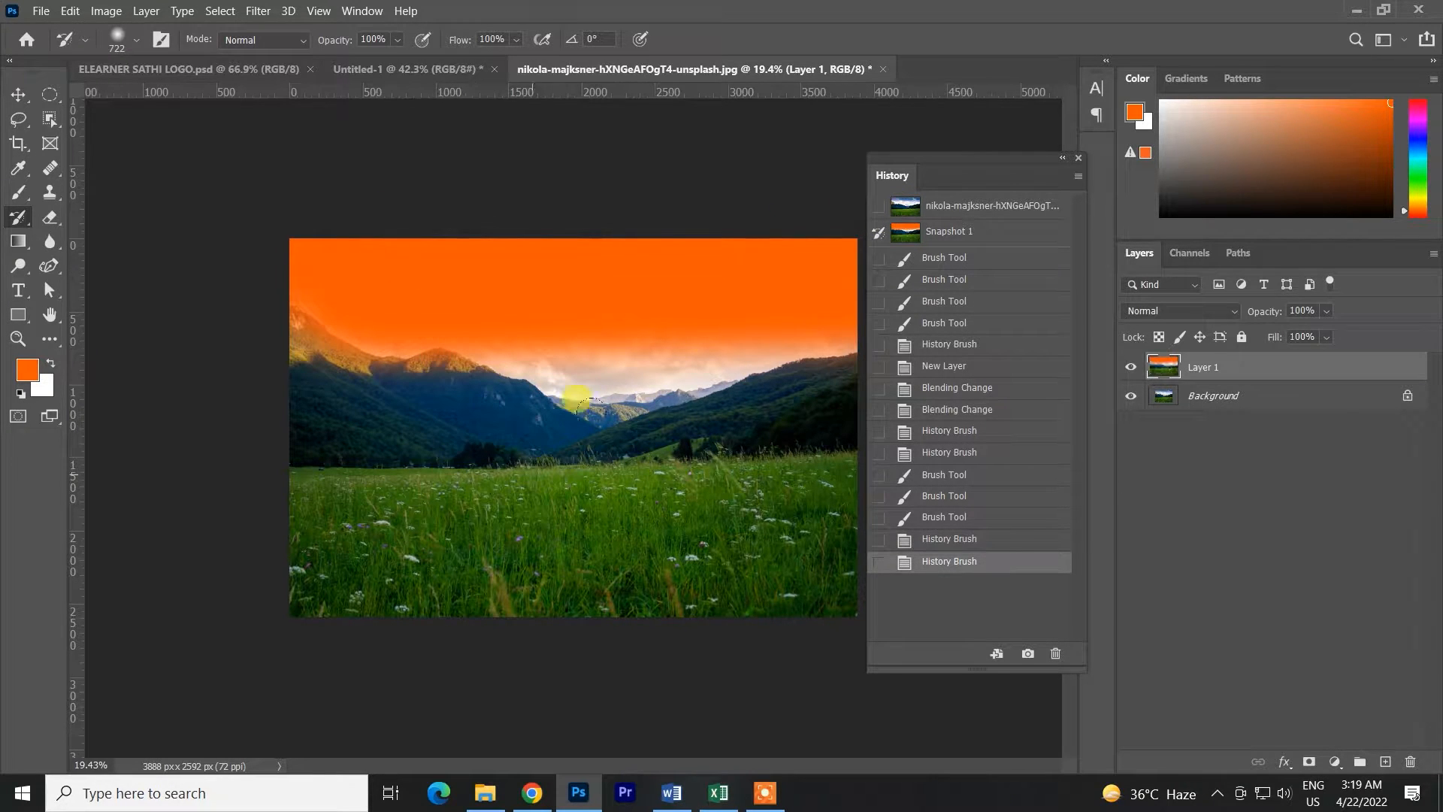
# Switch the image to the opening snapshot and back to Snapshot 1, keeping Snapshot 1 as the History Brush source.
pyautogui.click(895, 207)
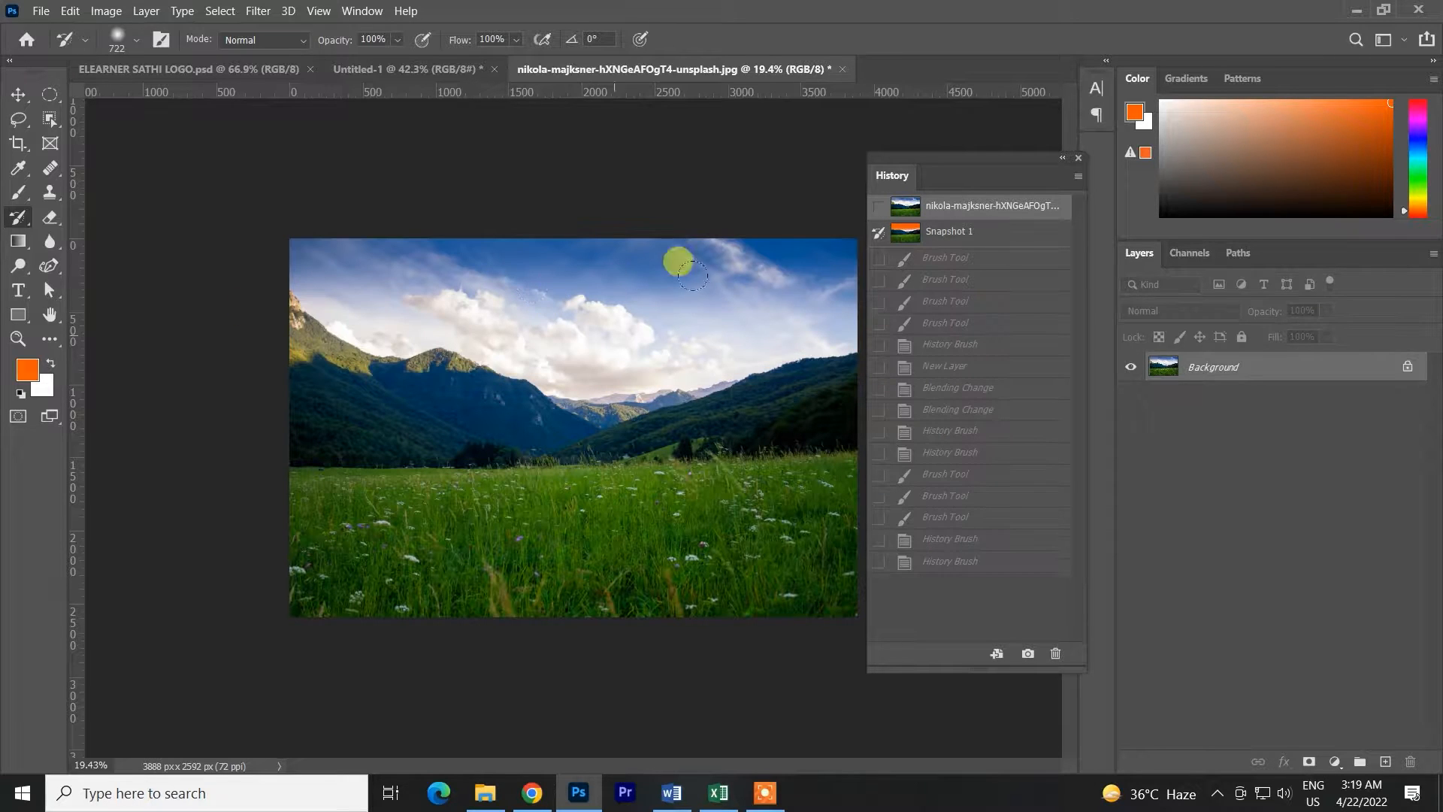
pyautogui.click(905, 233)
pyautogui.click(878, 231)
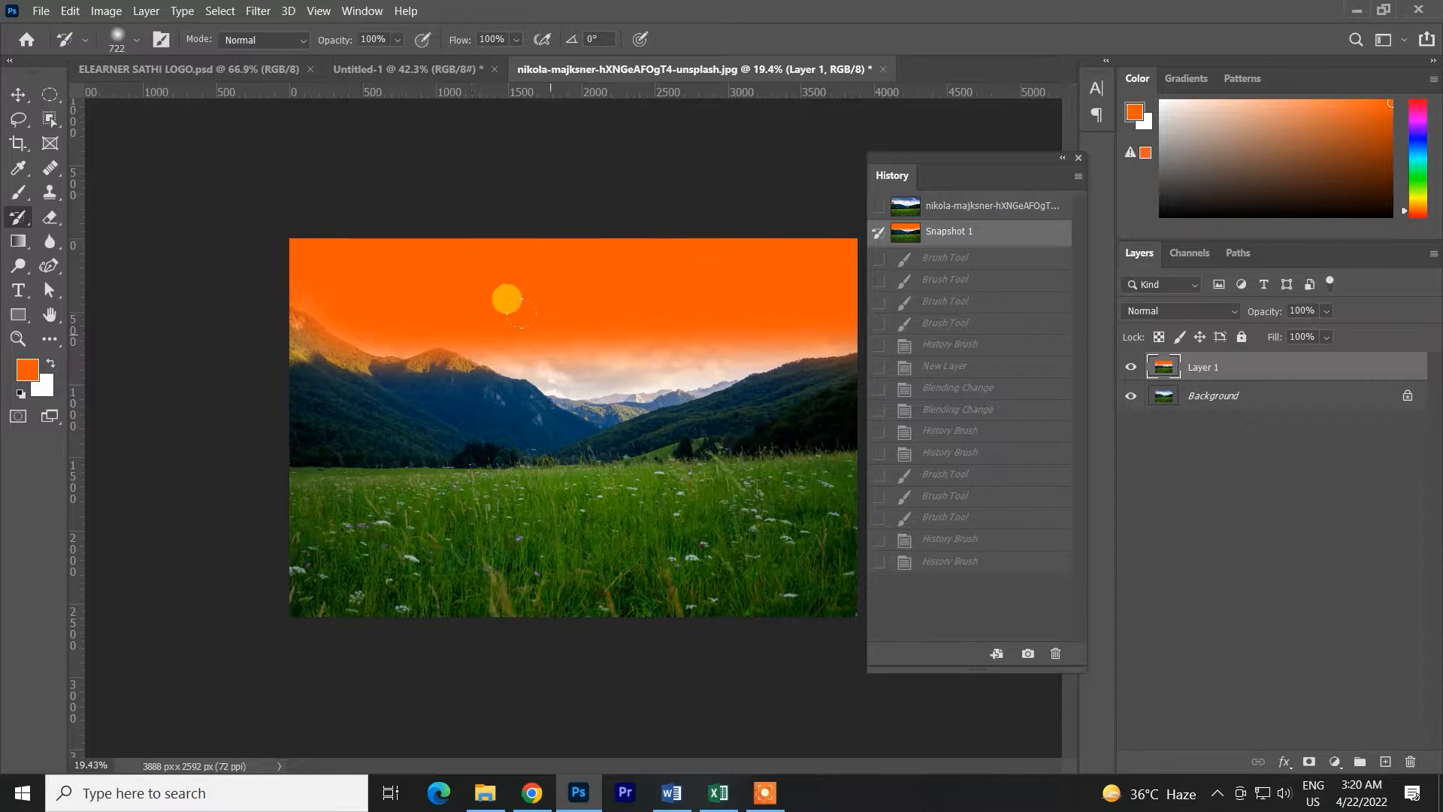
# Paint several History Brush strokes across the sky using Snapshot 1 as the source.
pyautogui.moveTo(696, 366); pyautogui.dragTo(446, 267)
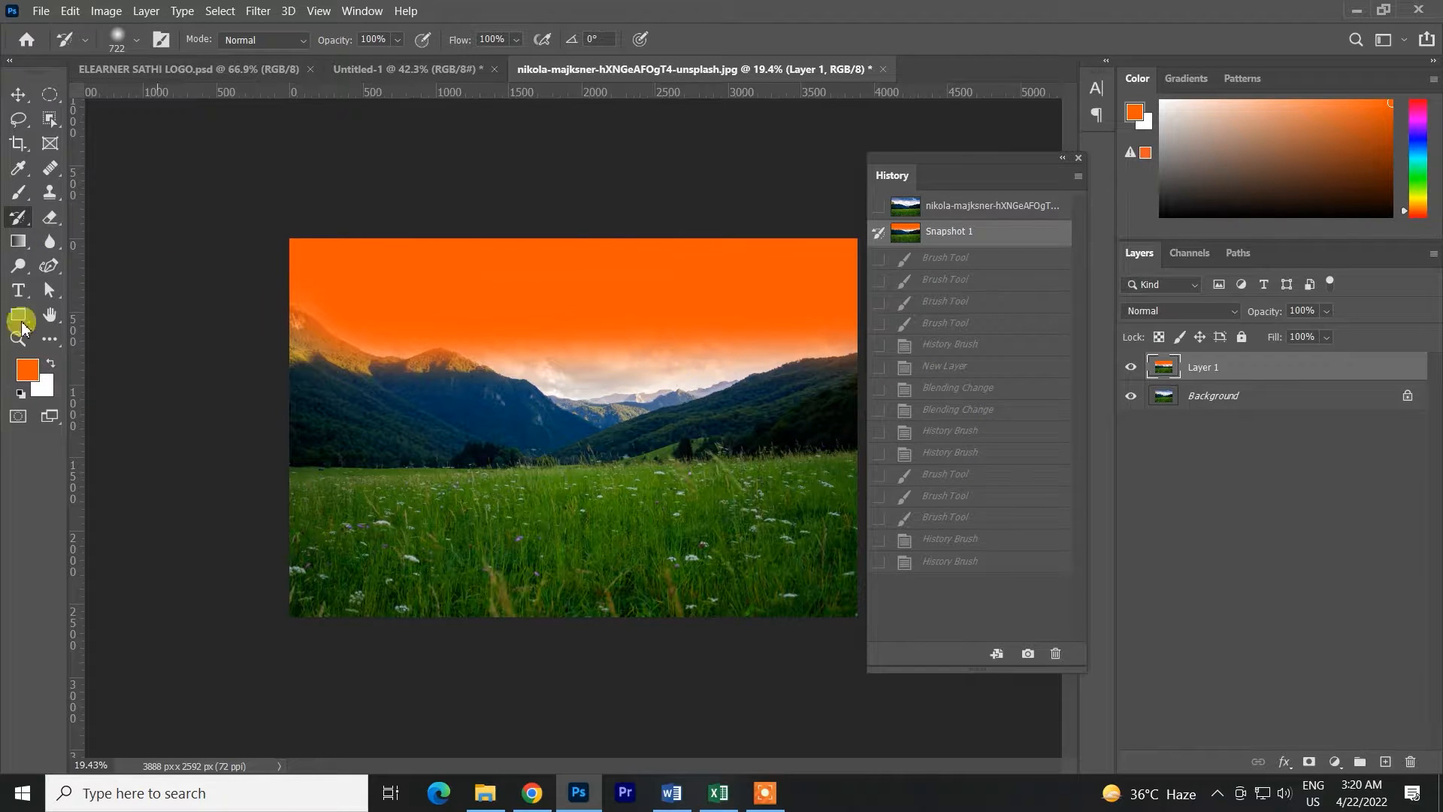
pyautogui.rightClick(18, 218)
pyautogui.click(70, 217)
pyautogui.moveTo(434, 351)
pyautogui.mouseDown()
pyautogui.moveTo(460, 256)
pyautogui.moveTo(433, 357)
pyautogui.moveTo(636, 354)
pyautogui.mouseUp()
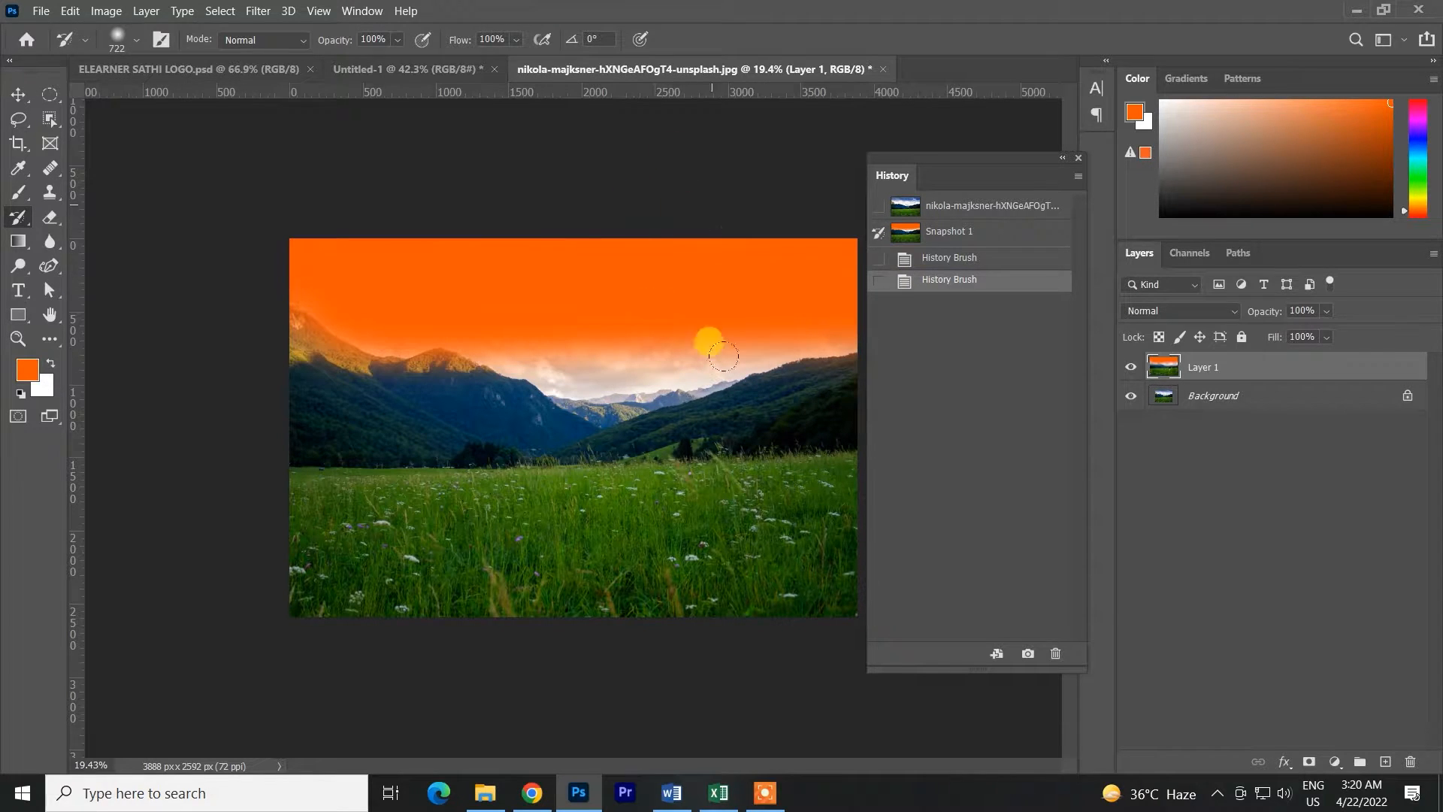
pyautogui.moveTo(578, 195)
pyautogui.mouseDown()
pyautogui.moveTo(645, 236)
pyautogui.moveTo(791, 266)
pyautogui.mouseUp()
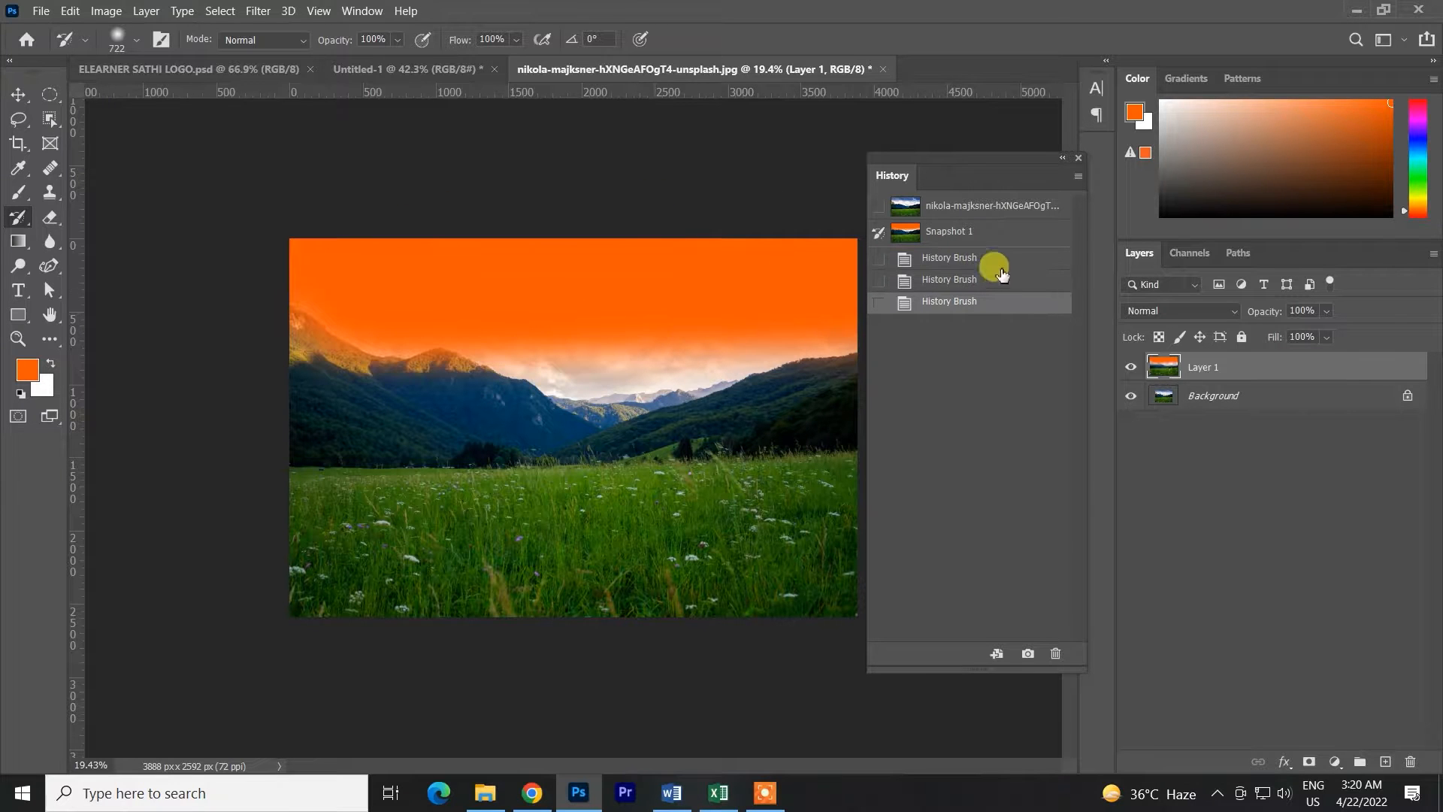
# Brush the middle of the sky back from the opening snapshot, and repaint it orange with Snapshot 1 as the History Brush source.
pyautogui.click(878, 214)
pyautogui.moveTo(662, 336)
pyautogui.mouseDown()
pyautogui.moveTo(658, 272)
pyautogui.moveTo(617, 180)
pyautogui.moveTo(574, 314)
pyautogui.moveTo(594, 266)
pyautogui.moveTo(503, 161)
pyautogui.moveTo(529, 157)
pyautogui.moveTo(461, 123)
pyautogui.moveTo(909, 213)
pyautogui.mouseUp()
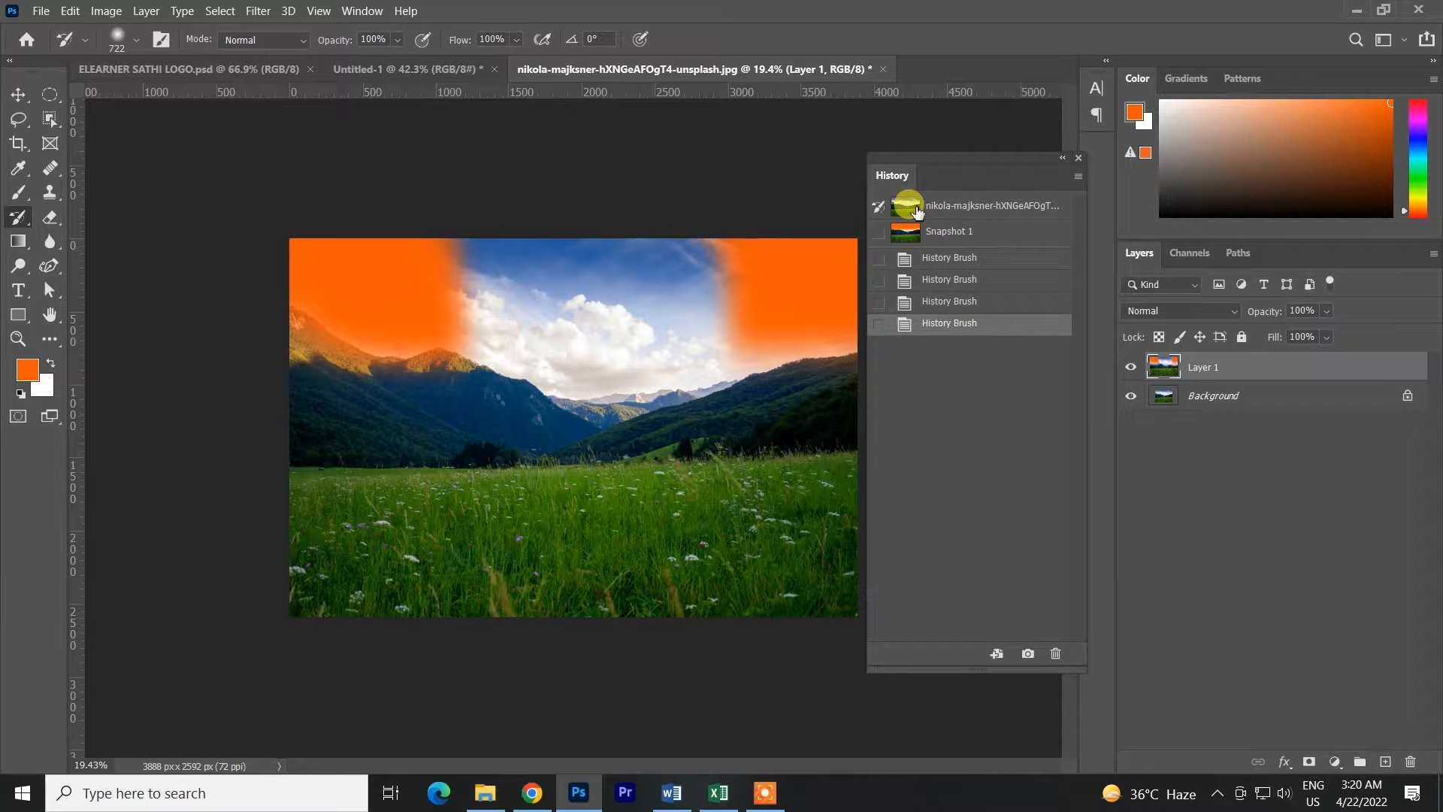
pyautogui.click(880, 232)
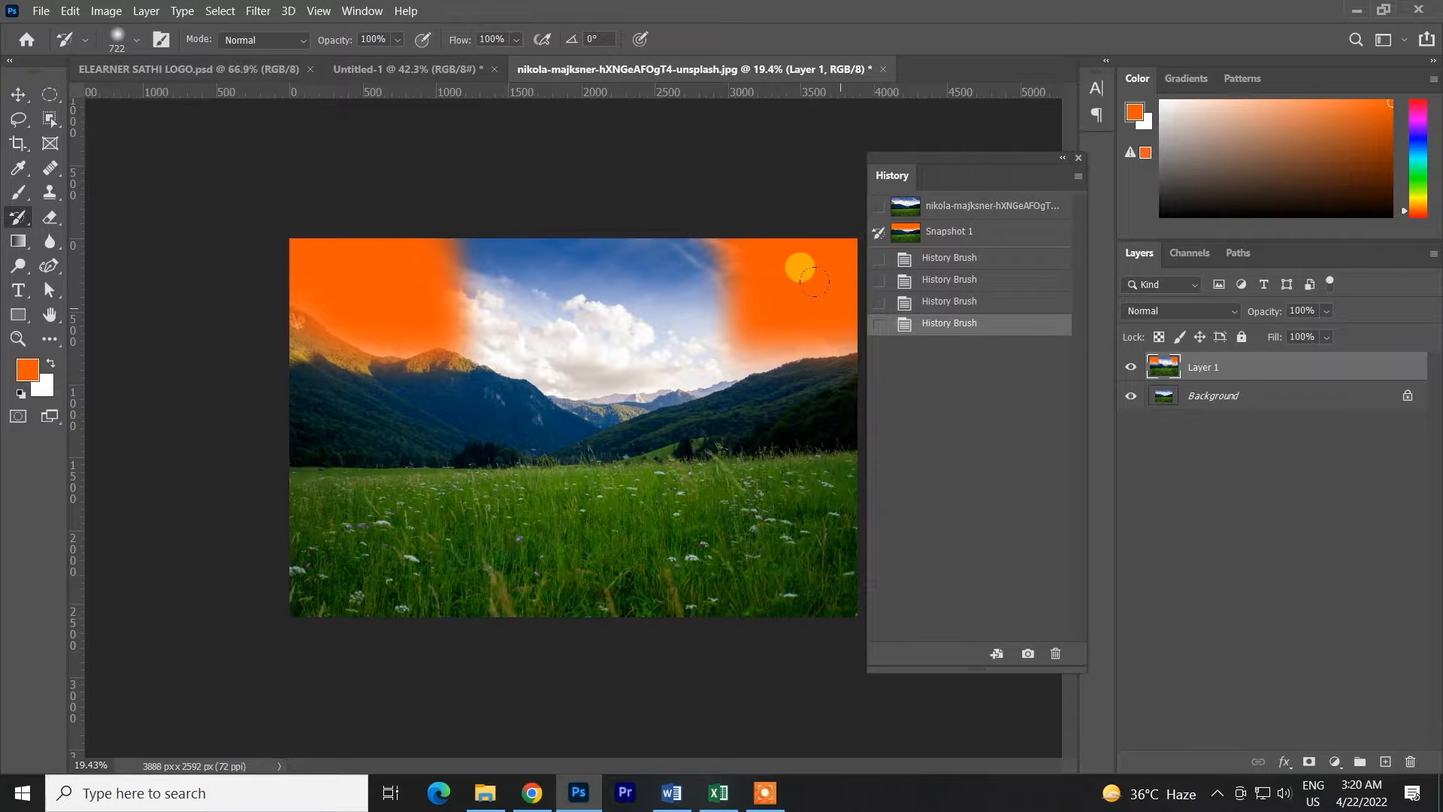
pyautogui.moveTo(432, 349)
pyautogui.mouseDown()
pyautogui.moveTo(417, 327)
pyautogui.moveTo(557, 252)
pyautogui.moveTo(643, 169)
pyautogui.moveTo(700, 252)
pyautogui.moveTo(733, 342)
pyautogui.moveTo(499, 461)
pyautogui.moveTo(492, 395)
pyautogui.mouseUp()
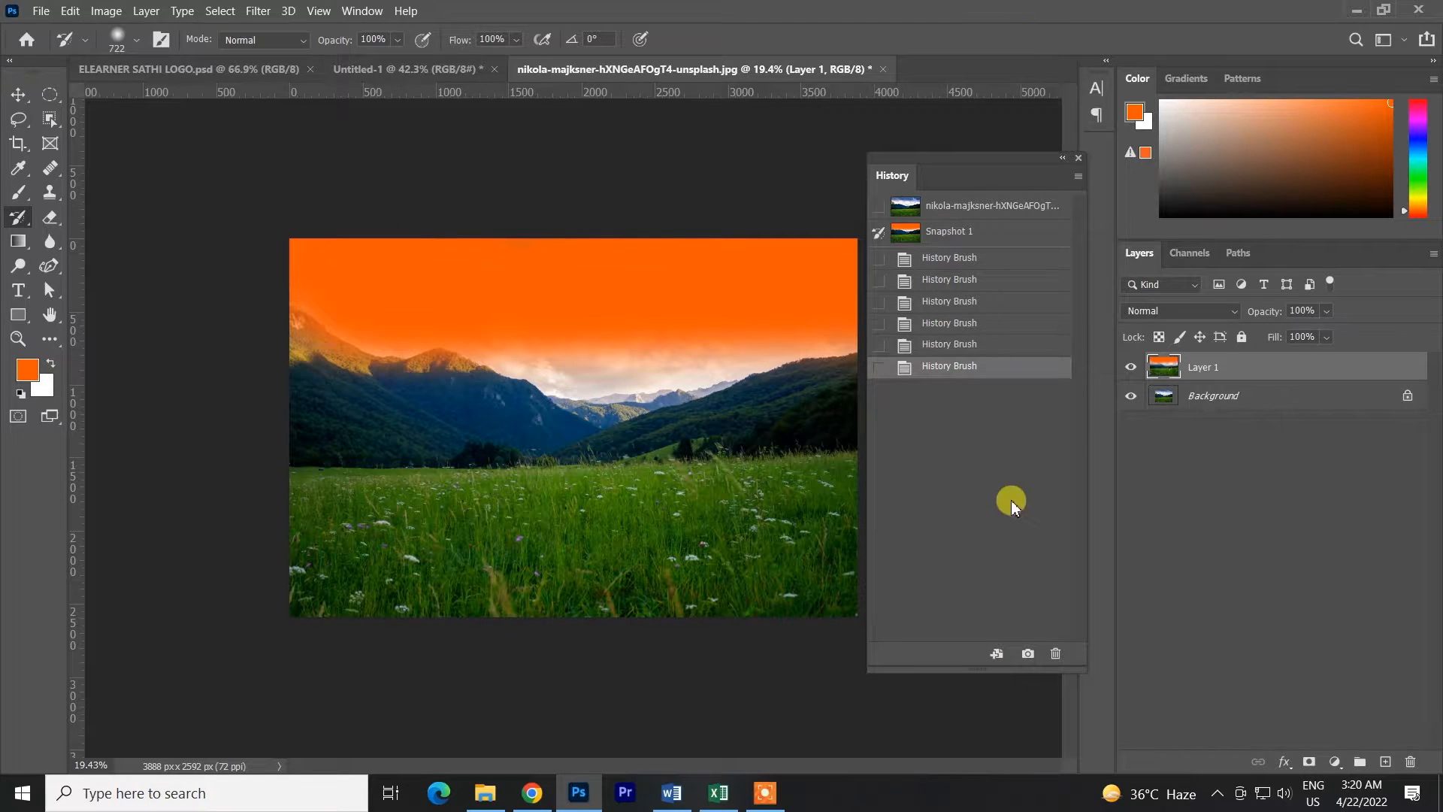
# Create a new document from the current history state and close it without saving.
pyautogui.click(994, 653)
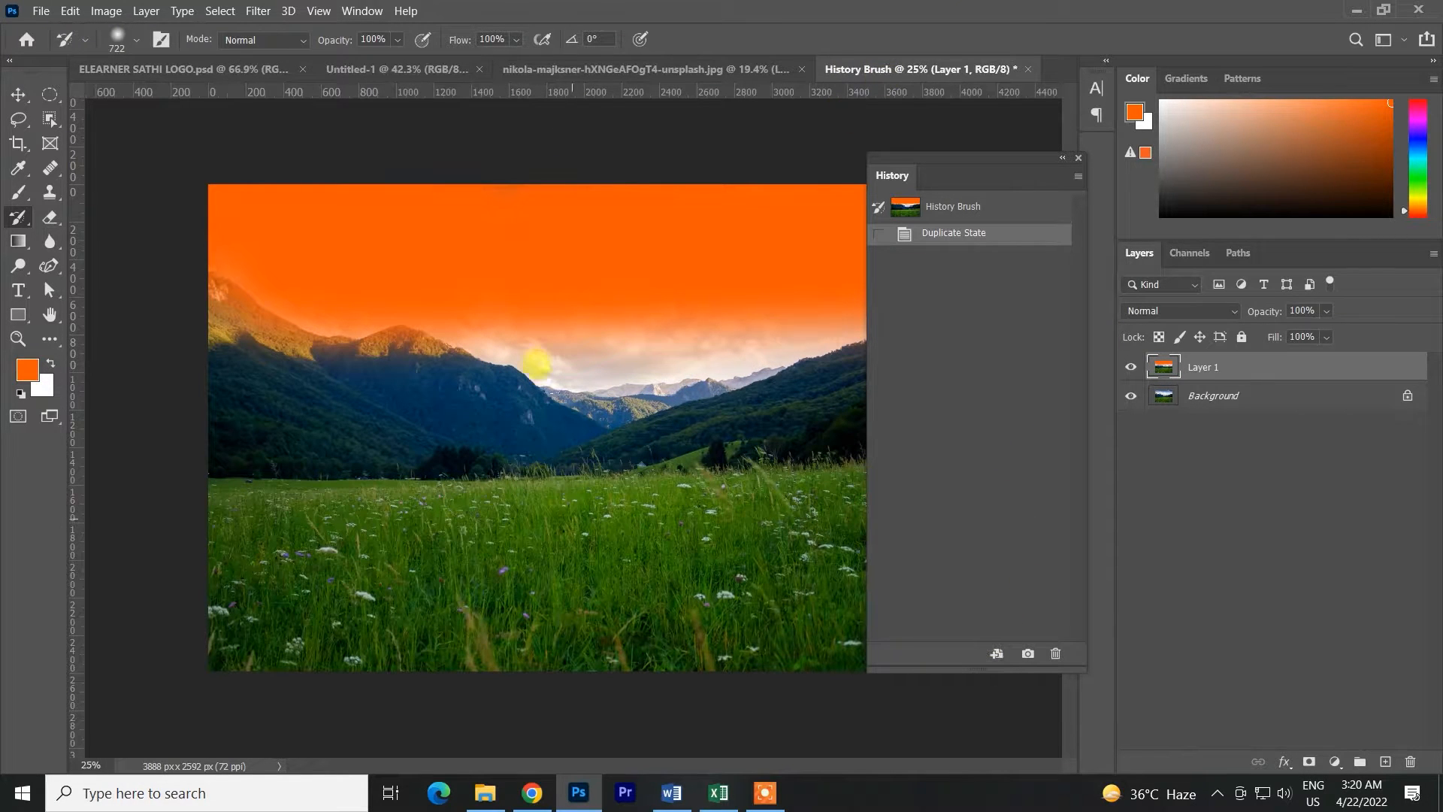
pyautogui.click(737, 68)
pyautogui.click(1030, 69)
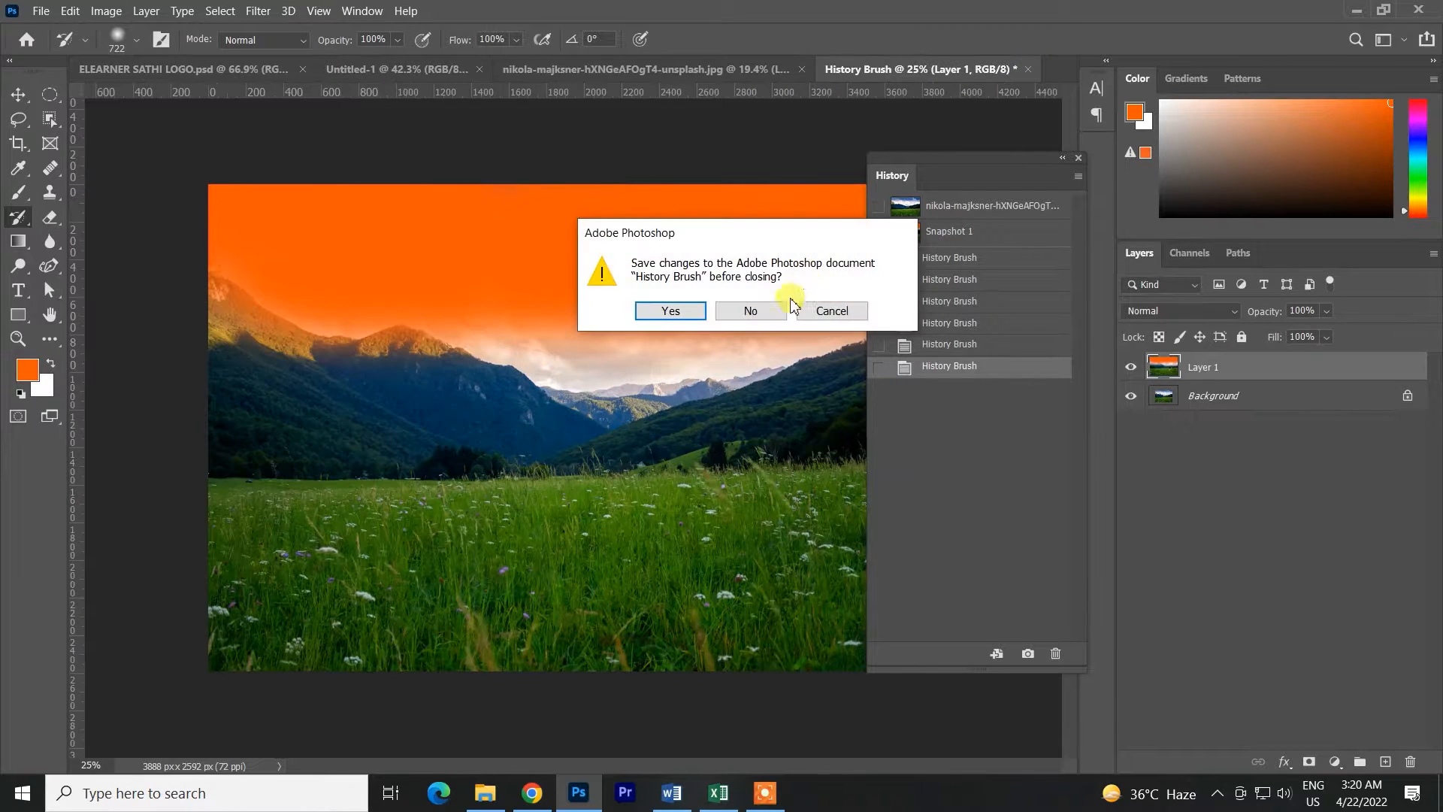
pyautogui.click(752, 311)
# Close the orange-painted landscape photo without saving its changes.
pyautogui.moveTo(993, 167); pyautogui.dragTo(1006, 142)
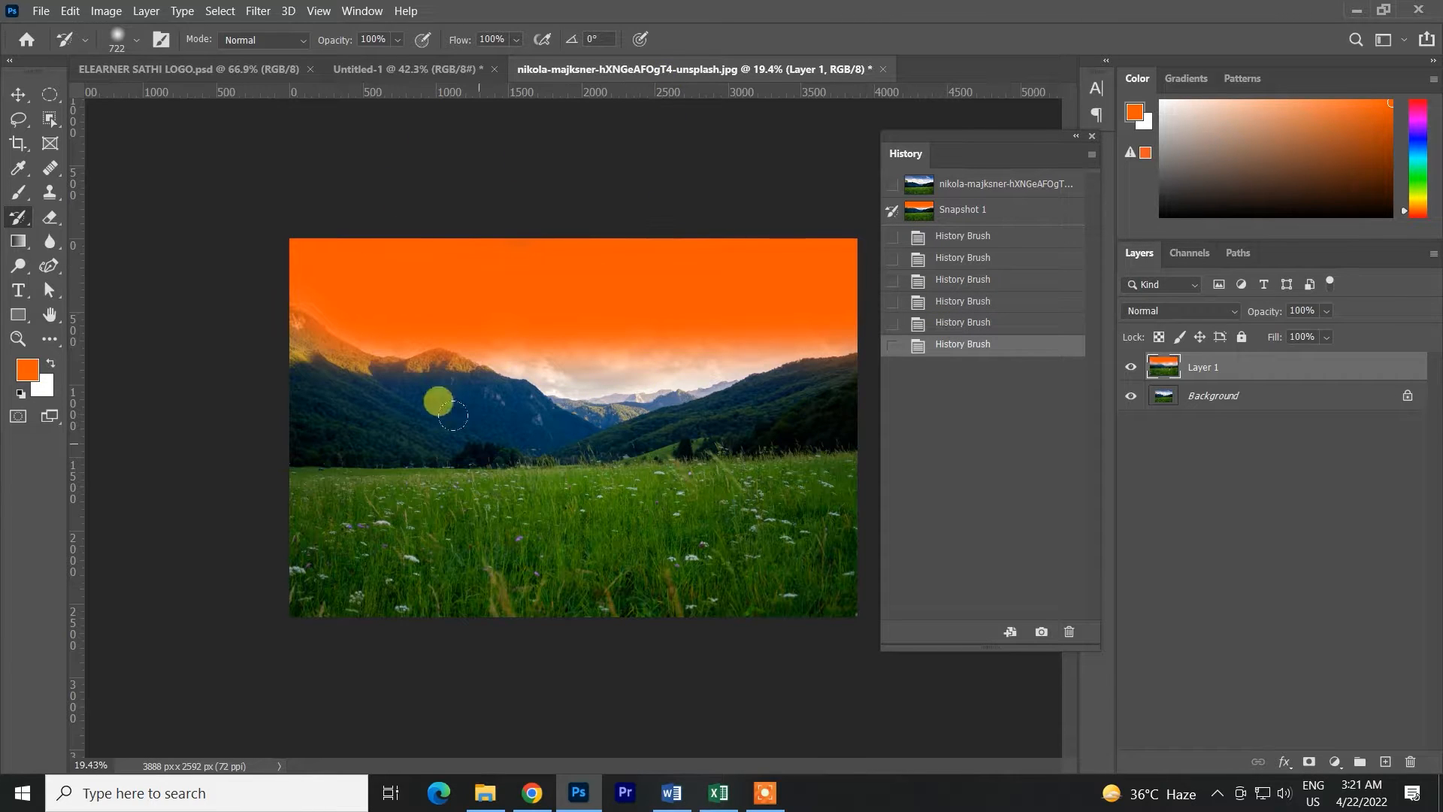
pyautogui.click(27, 370)
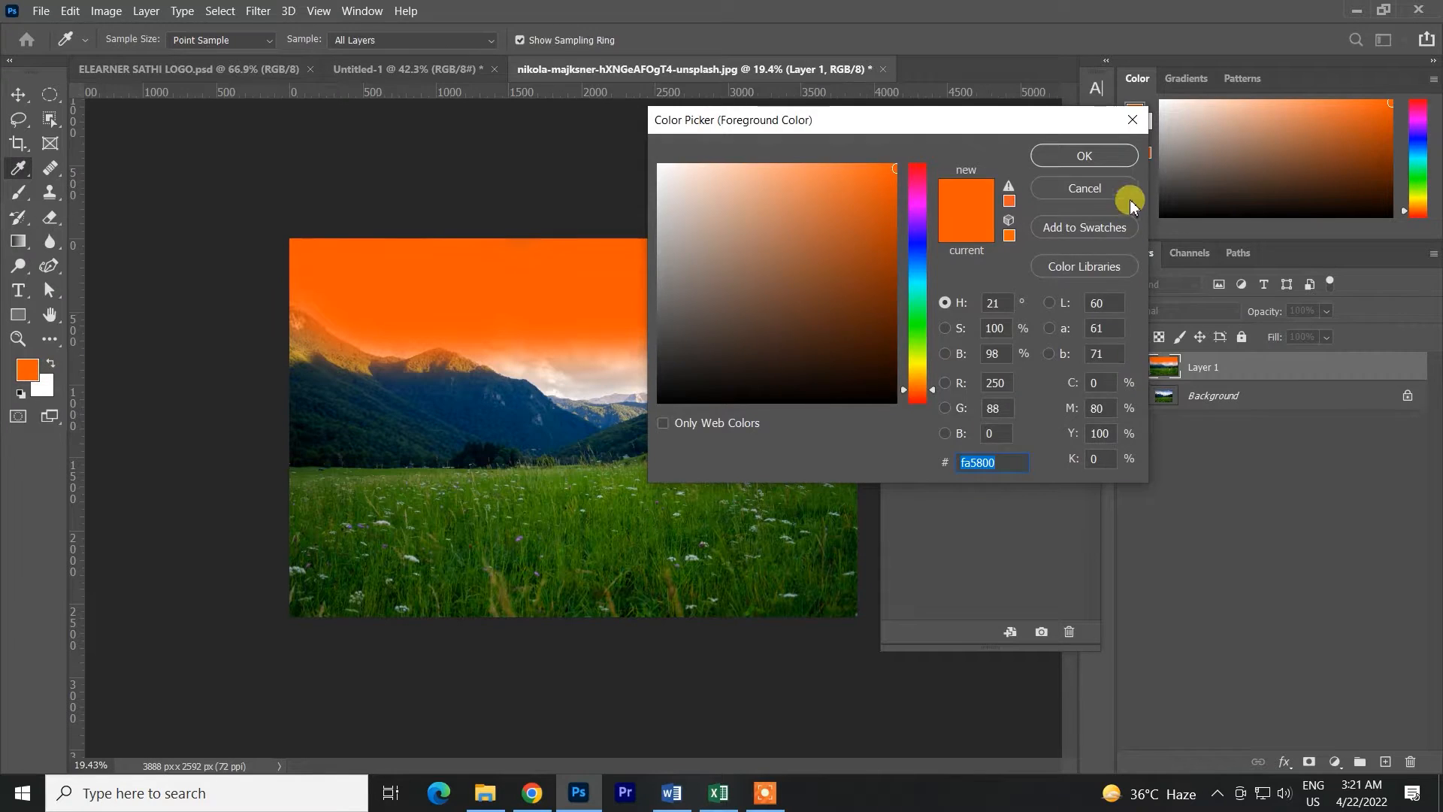
pyautogui.click(1128, 192)
pyautogui.keyDown('shift'); pyautogui.click(1248, 403); pyautogui.keyUp('shift')
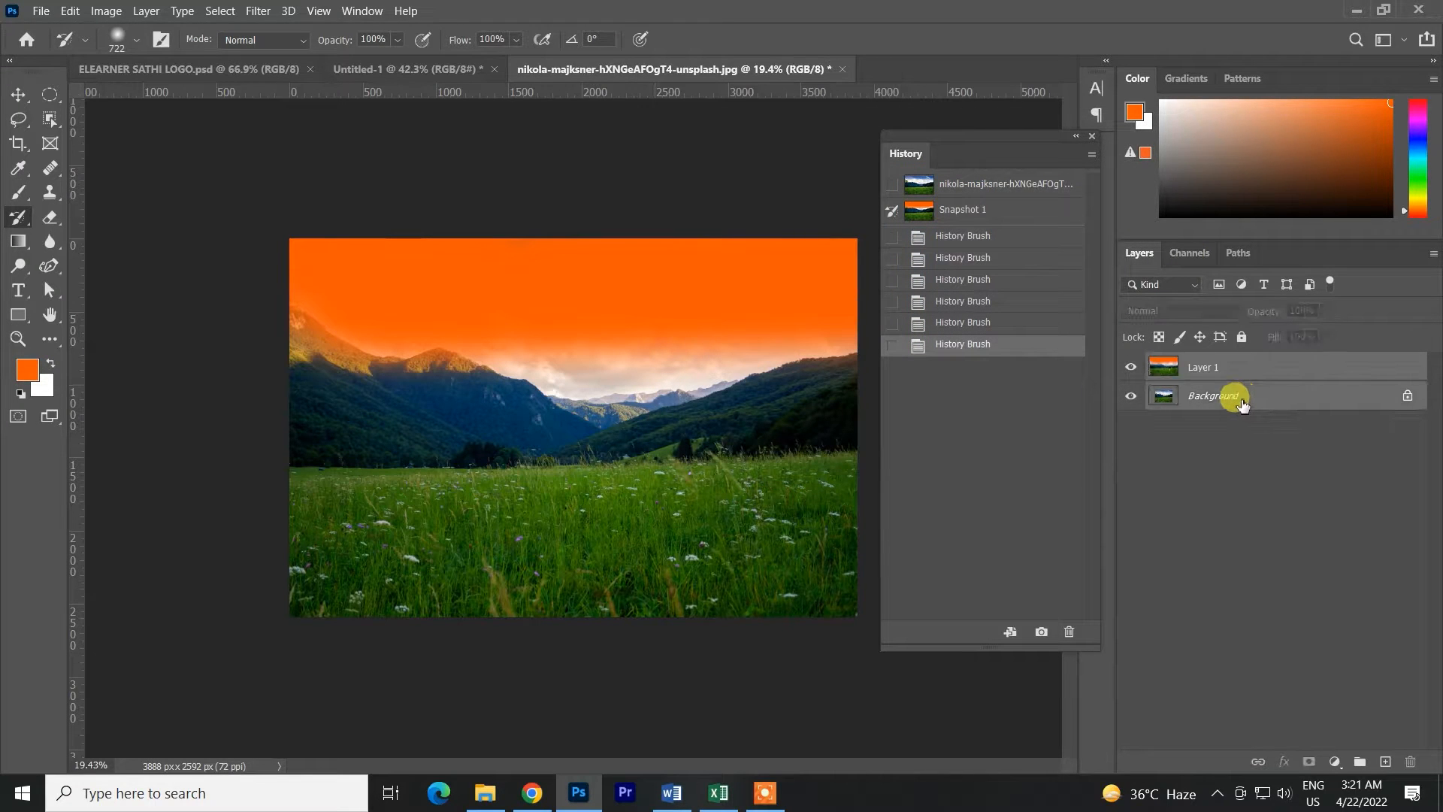
pyautogui.click(845, 70)
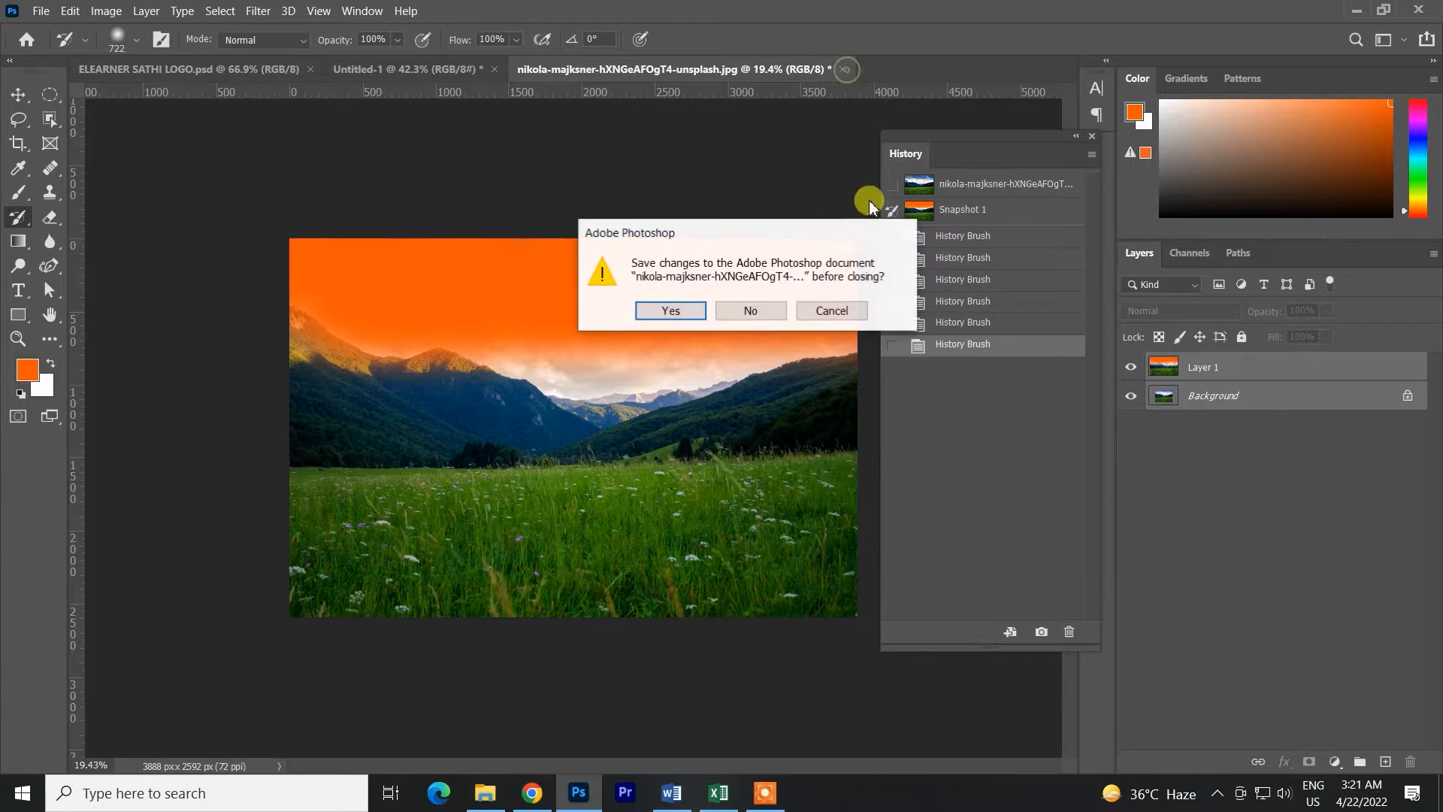
pyautogui.click(749, 309)
# Reopen the original landscape photo from the file folder as a separate document and make one History Brush stroke on it.
pyautogui.click(525, 794)
pyautogui.moveTo(225, 748); pyautogui.dragTo(704, 10)
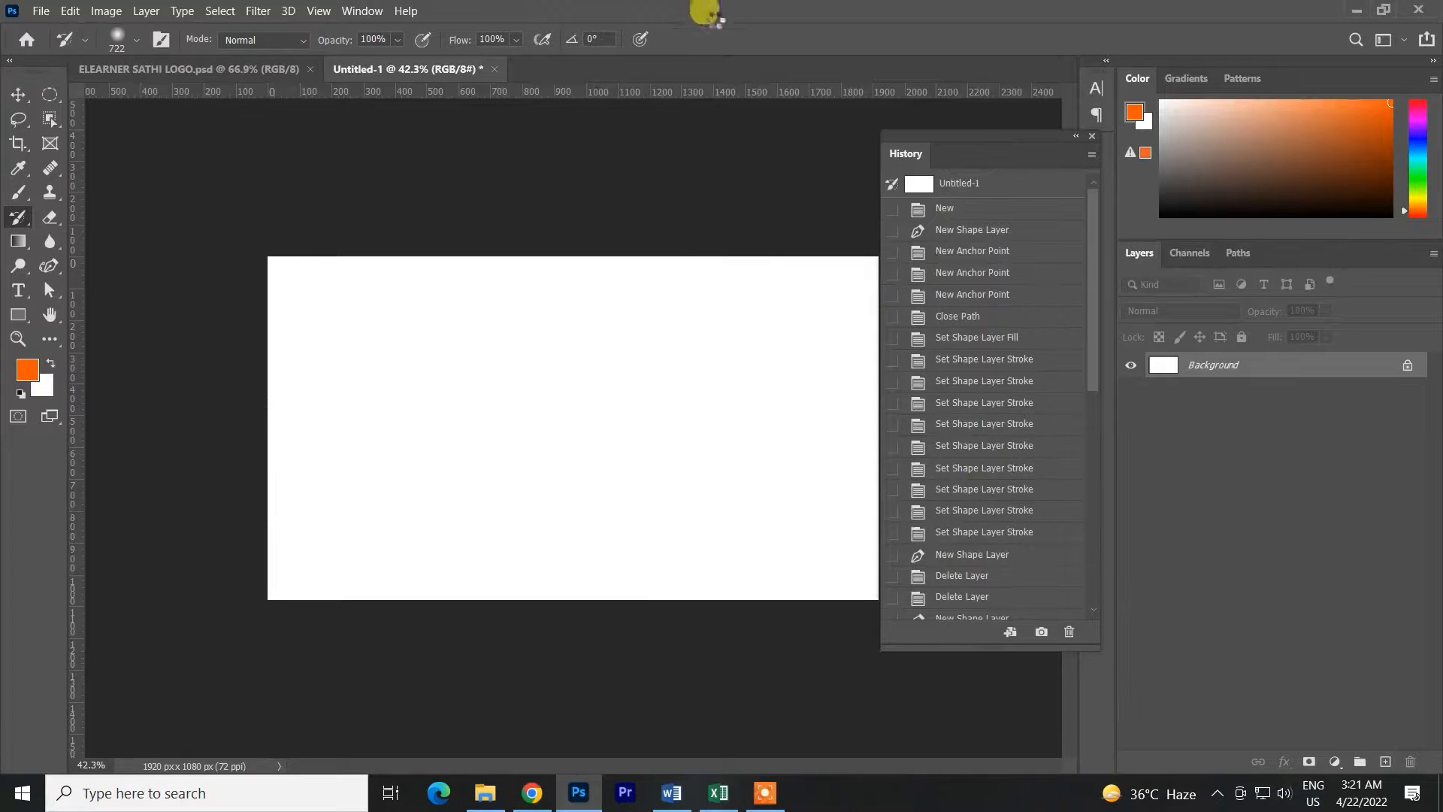
pyautogui.scroll(-2, 553, 386)
pyautogui.moveTo(346, 354)
pyautogui.mouseDown()
pyautogui.moveTo(247, 373)
pyautogui.moveTo(268, 283)
pyautogui.mouseUp()
# Paint a soft orange diagonal stroke over the upper-left corner of the photo with the Brush tool.
pyautogui.click(36, 373)
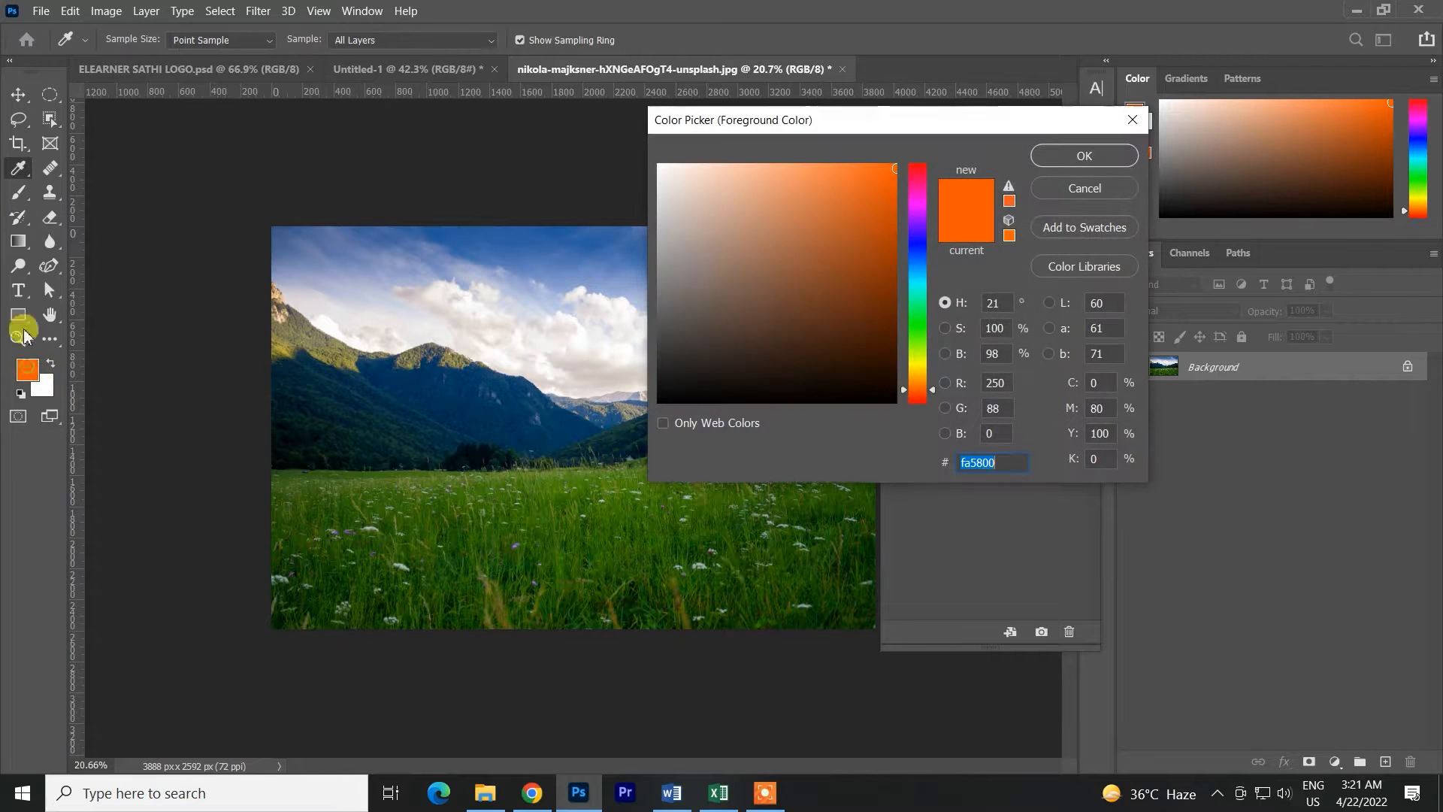
pyautogui.click(18, 192)
pyautogui.moveTo(329, 177); pyautogui.dragTo(64, 320)
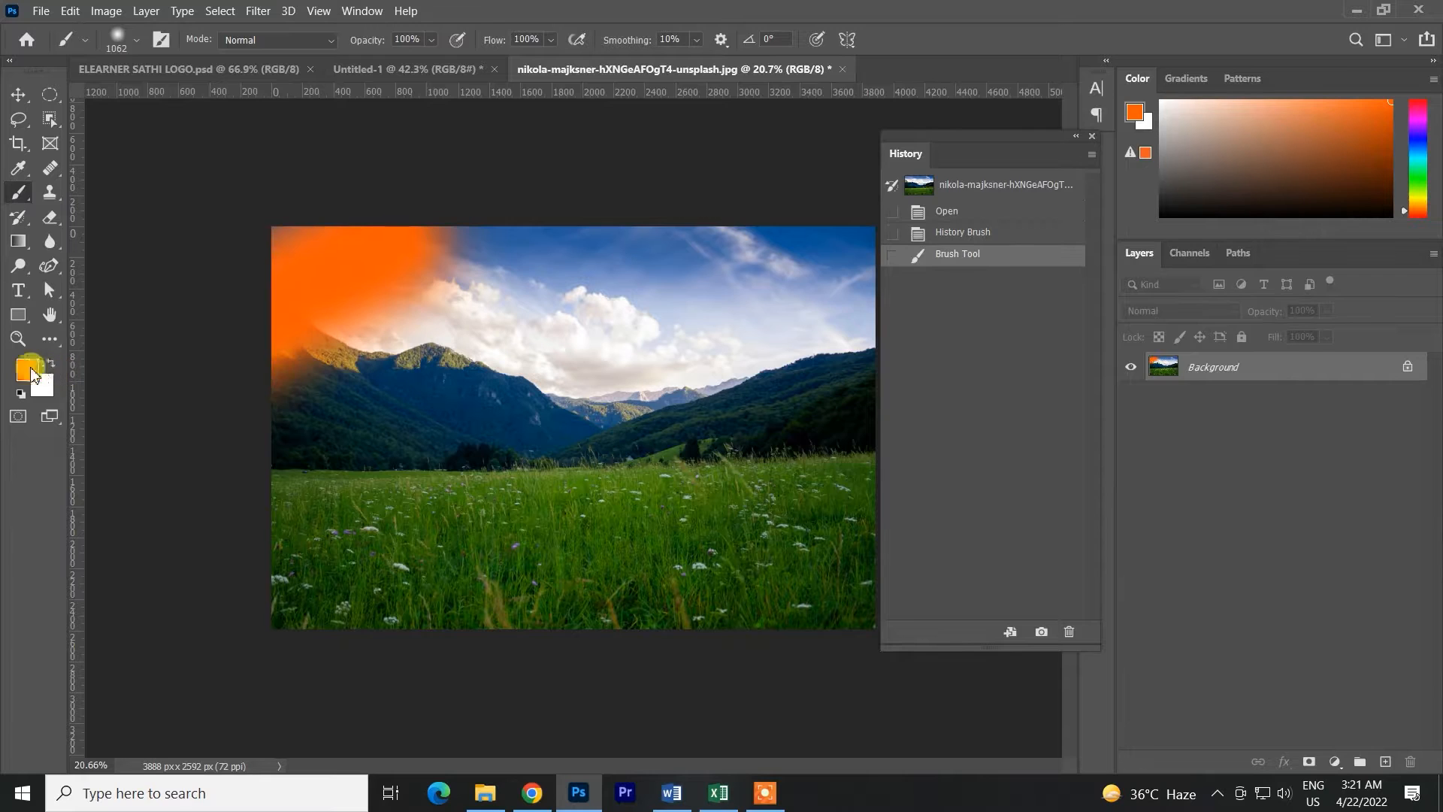
# Cover the rest of the photo with diagonal brush stripes in blue (0024ff), green, yellow, light orange and red.
pyautogui.click(39, 372)
pyautogui.click(917, 248)
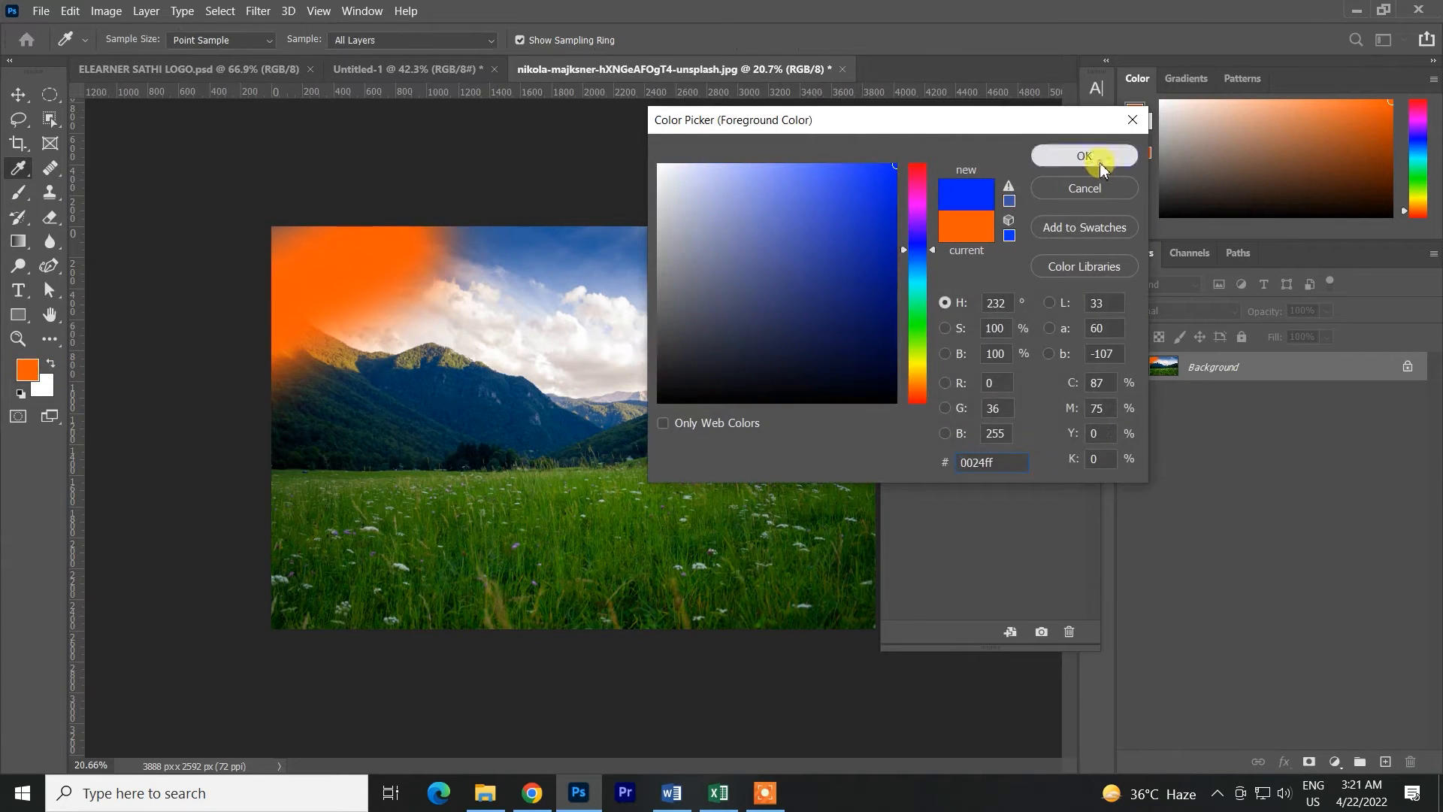
pyautogui.click(1085, 155)
pyautogui.moveTo(499, 151); pyautogui.dragTo(41, 470)
pyautogui.click(42, 375)
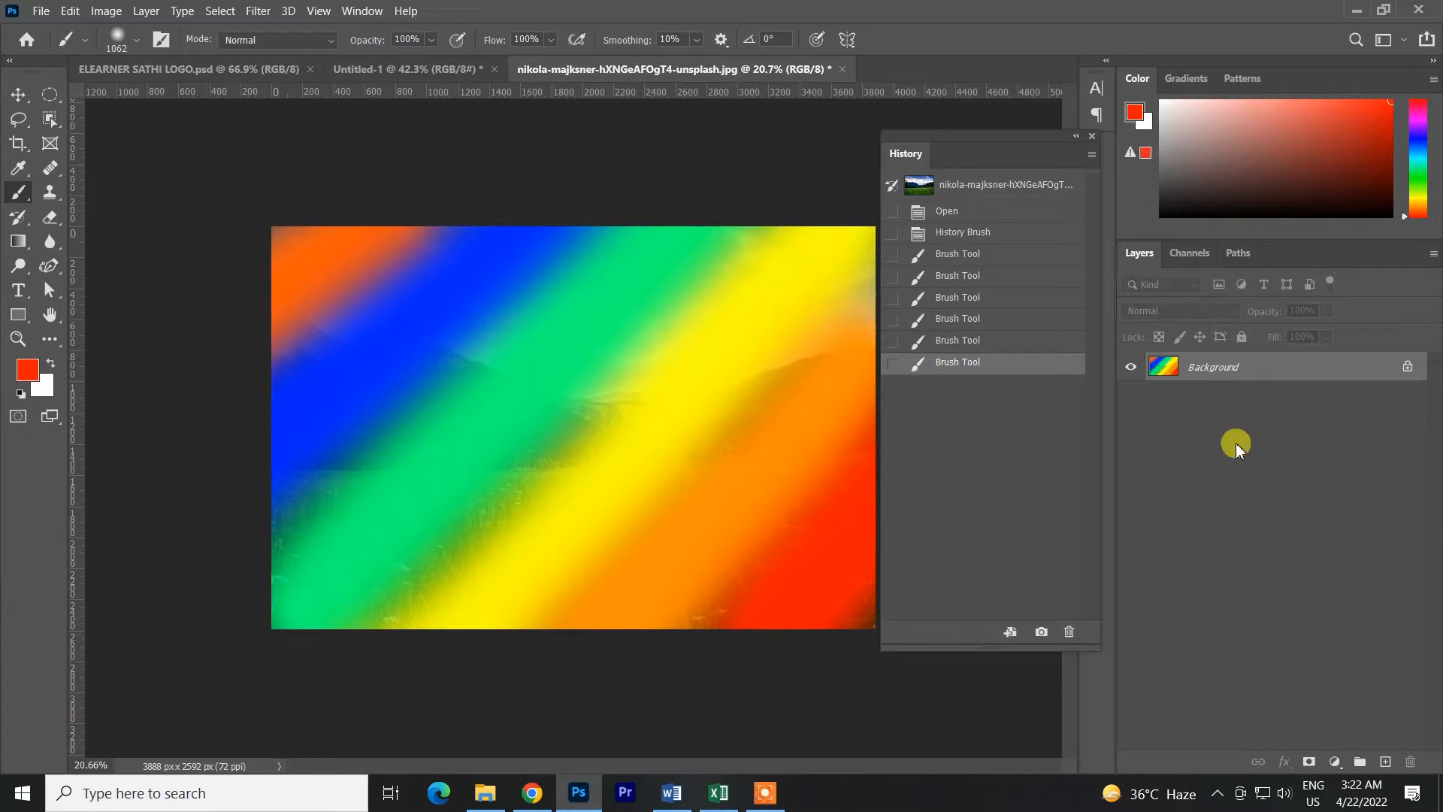
# Paint over the colour stripes with the Art History Brush in Tight Short style at about 733 px, and undo back to the full stripes.
pyautogui.click(18, 217)
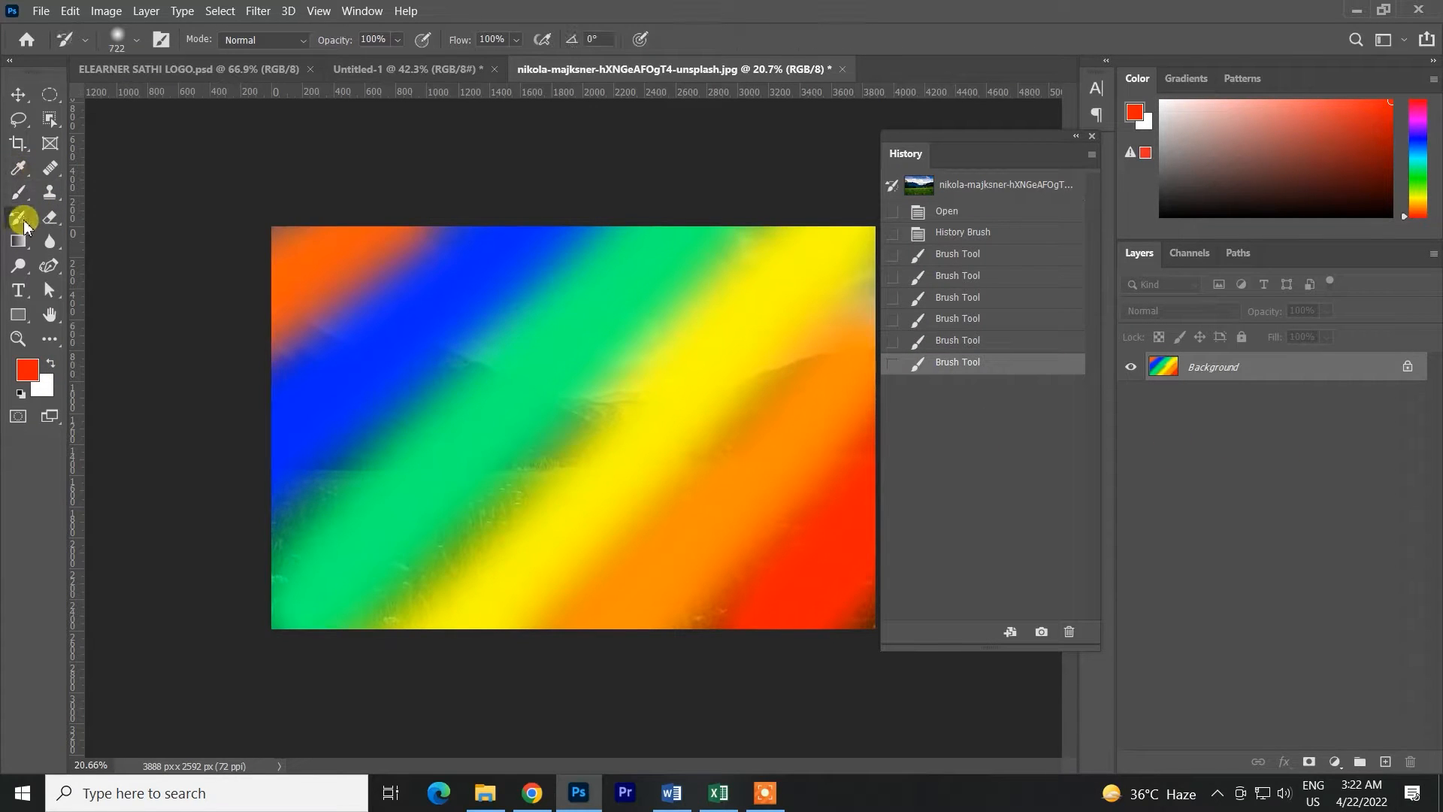
pyautogui.click(100, 237)
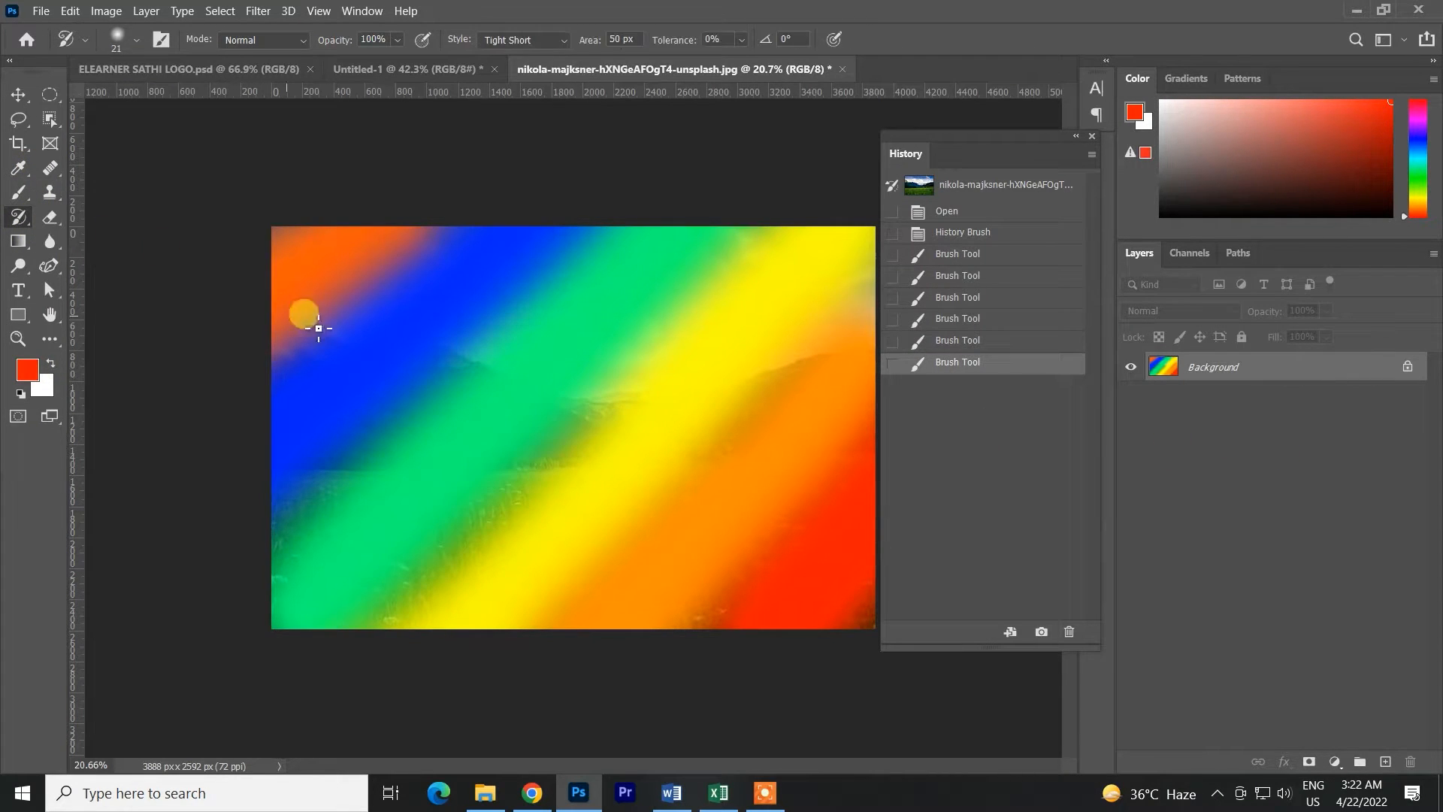
pyautogui.rightClick(366, 361)
pyautogui.moveTo(361, 316)
pyautogui.mouseDown()
pyautogui.moveTo(413, 321)
pyautogui.moveTo(338, 142)
pyautogui.moveTo(233, 335)
pyautogui.moveTo(500, 177)
pyautogui.moveTo(431, 503)
pyautogui.moveTo(368, 258)
pyautogui.moveTo(780, 464)
pyautogui.moveTo(734, 657)
pyautogui.mouseUp()
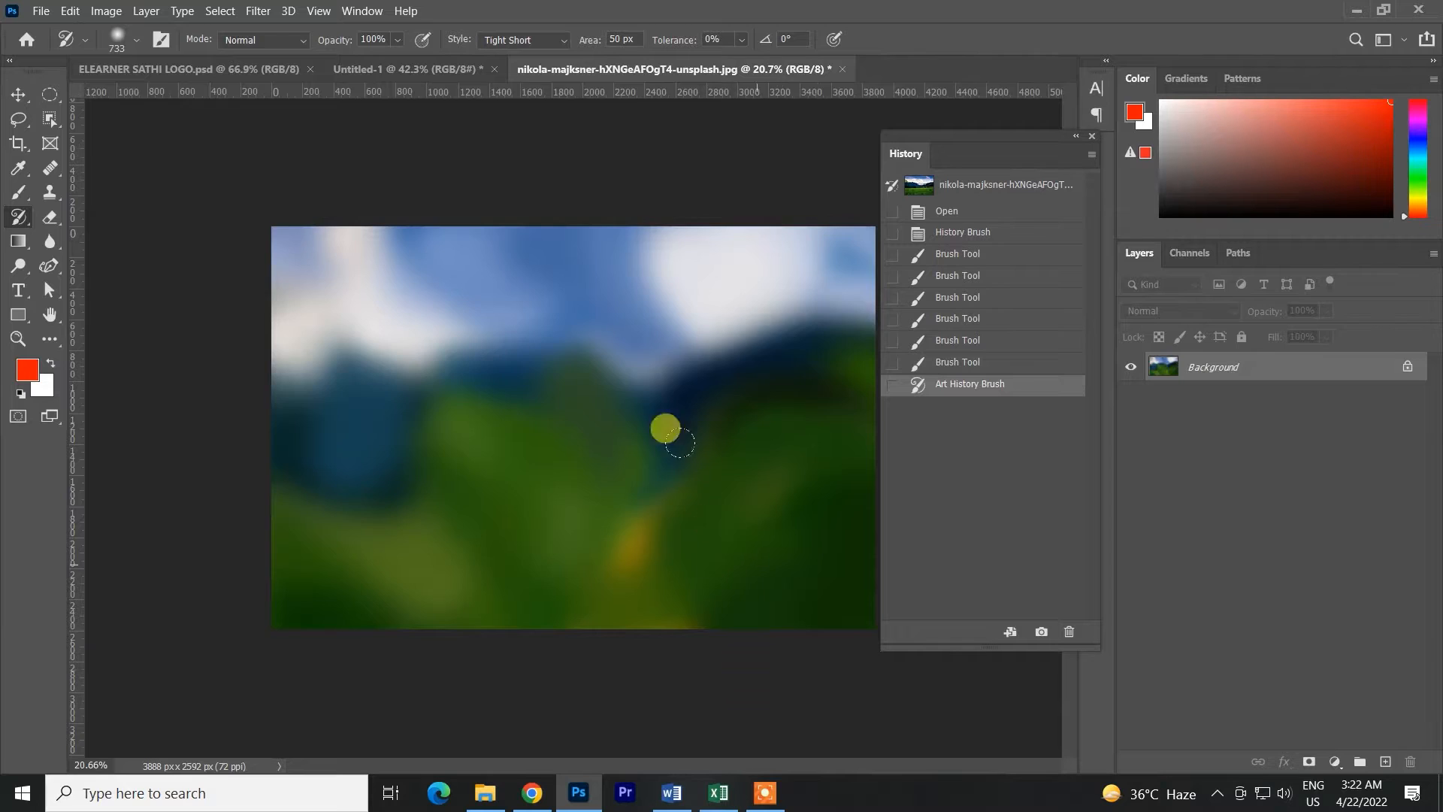
pyautogui.scroll(-3, 664, 428)
pyautogui.hotkey('ctrl', 'z')
pyautogui.hotkey('ctrl', 'z')
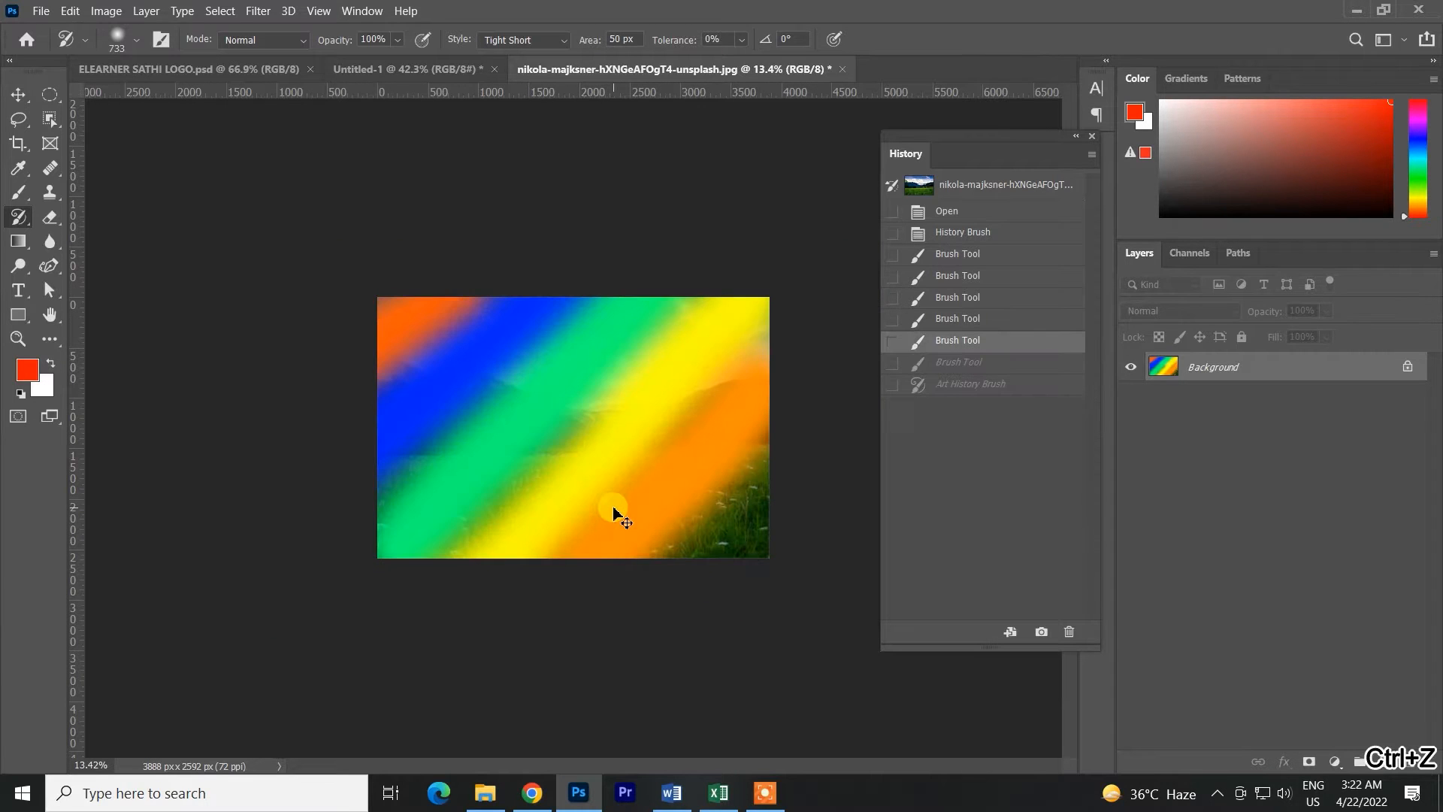
pyautogui.hotkey('ctrl', 'shift', 'z')
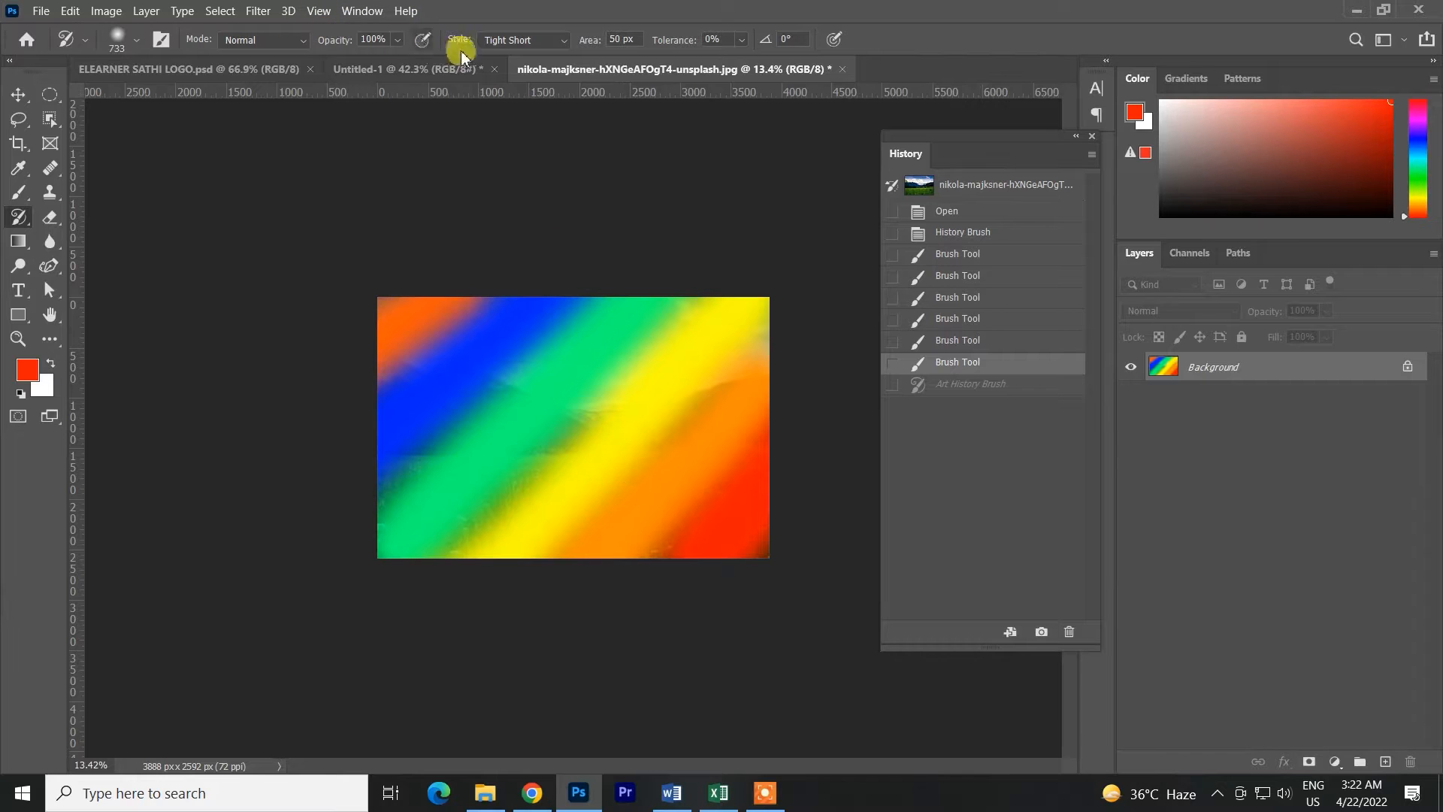
# Try an Art History Brush stroke in the Tight Long style across the stripes and undo it.
pyautogui.click(527, 41)
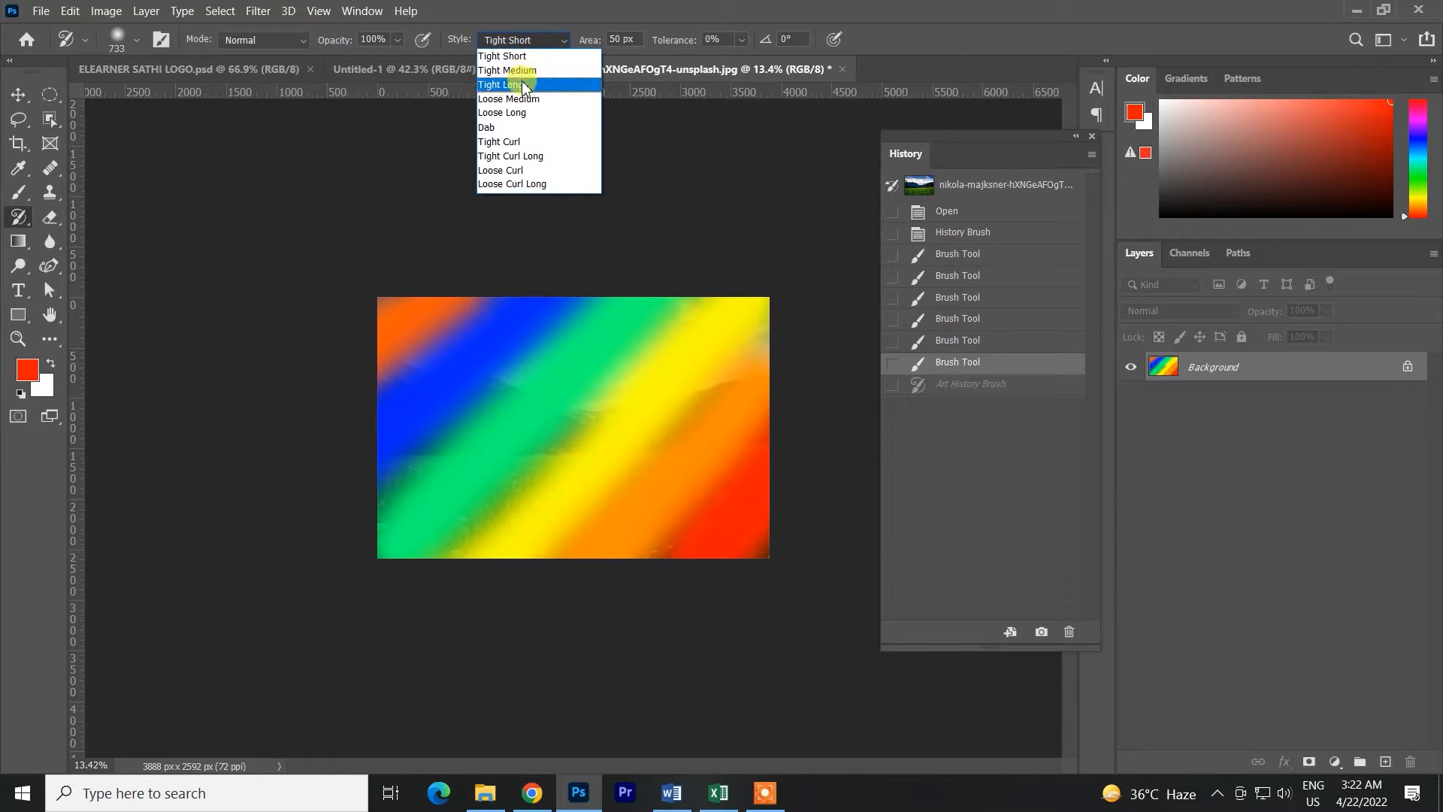
pyautogui.click(512, 77)
pyautogui.moveTo(428, 245)
pyautogui.mouseDown()
pyautogui.moveTo(392, 393)
pyautogui.moveTo(396, 313)
pyautogui.moveTo(659, 348)
pyautogui.moveTo(670, 418)
pyautogui.mouseUp()
pyautogui.hotkey('ctrl', 'z')
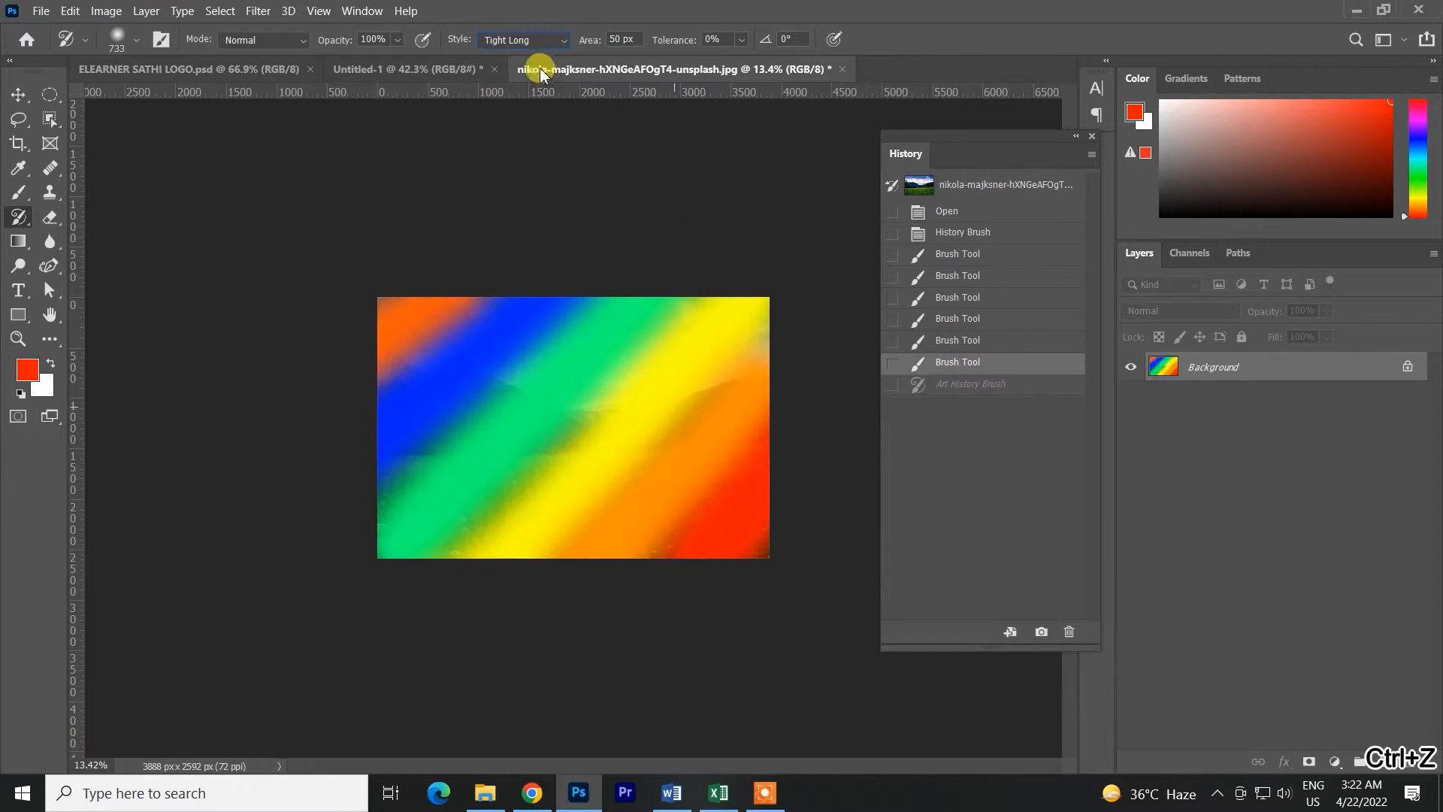
# Set the Art History Brush style to Dab, try strokes at different brush sizes over the stripes, and undo them.
pyautogui.click(527, 41)
pyautogui.click(518, 128)
pyautogui.moveTo(413, 258)
pyautogui.mouseDown()
pyautogui.moveTo(535, 277)
pyautogui.moveTo(474, 429)
pyautogui.moveTo(865, 283)
pyautogui.moveTo(654, 490)
pyautogui.mouseUp()
pyautogui.hotkey('ctrl', 'z')
pyautogui.moveTo(525, 403)
pyautogui.mouseDown()
pyautogui.moveTo(644, 418)
pyautogui.moveTo(667, 406)
pyautogui.mouseUp()
pyautogui.moveTo(295, 302)
pyautogui.mouseDown()
pyautogui.moveTo(320, 370)
pyautogui.moveTo(463, 225)
pyautogui.moveTo(578, 327)
pyautogui.moveTo(621, 507)
pyautogui.moveTo(440, 297)
pyautogui.moveTo(550, 409)
pyautogui.moveTo(390, 388)
pyautogui.mouseUp()
pyautogui.hotkey('ctrl', 'z')
pyautogui.hotkey('ctrl', 'z')
pyautogui.hotkey('ctrl', 'shift', 'z')
# Resize the brush, try further Dab strokes across the image, and undo them back to the full stripes.
pyautogui.moveTo(456, 302)
pyautogui.mouseDown()
pyautogui.moveTo(405, 424)
pyautogui.moveTo(385, 286)
pyautogui.moveTo(409, 322)
pyautogui.mouseUp()
pyautogui.hotkey('ctrl', 'z')
pyautogui.moveTo(399, 382); pyautogui.dragTo(436, 380)
pyautogui.moveTo(348, 300)
pyautogui.mouseDown()
pyautogui.moveTo(399, 345)
pyautogui.moveTo(683, 291)
pyautogui.moveTo(702, 394)
pyautogui.moveTo(493, 500)
pyautogui.moveTo(367, 421)
pyautogui.moveTo(587, 367)
pyautogui.moveTo(711, 455)
pyautogui.mouseUp()
pyautogui.hotkey('ctrl', 'z')
pyautogui.hotkey('ctrl', 'z')
pyautogui.hotkey('ctrl', 'shift', 'z')
# Set the tolerance to 100% with a 140 px area, and paint Dab strokes across the striped image at about 829 px.
pyautogui.moveTo(592, 304)
pyautogui.mouseDown()
pyautogui.moveTo(583, 434)
pyautogui.moveTo(724, 362)
pyautogui.moveTo(632, 526)
pyautogui.moveTo(645, 552)
pyautogui.moveTo(526, 392)
pyautogui.mouseUp()
pyautogui.moveTo(659, 39); pyautogui.dragTo(787, 55)
pyautogui.moveTo(573, 312)
pyautogui.mouseDown()
pyautogui.moveTo(600, 378)
pyautogui.moveTo(459, 401)
pyautogui.moveTo(370, 383)
pyautogui.moveTo(415, 437)
pyautogui.moveTo(466, 454)
pyautogui.moveTo(499, 528)
pyautogui.moveTo(476, 529)
pyautogui.moveTo(662, 460)
pyautogui.moveTo(741, 453)
pyautogui.moveTo(730, 431)
pyautogui.moveTo(738, 481)
pyautogui.mouseUp()
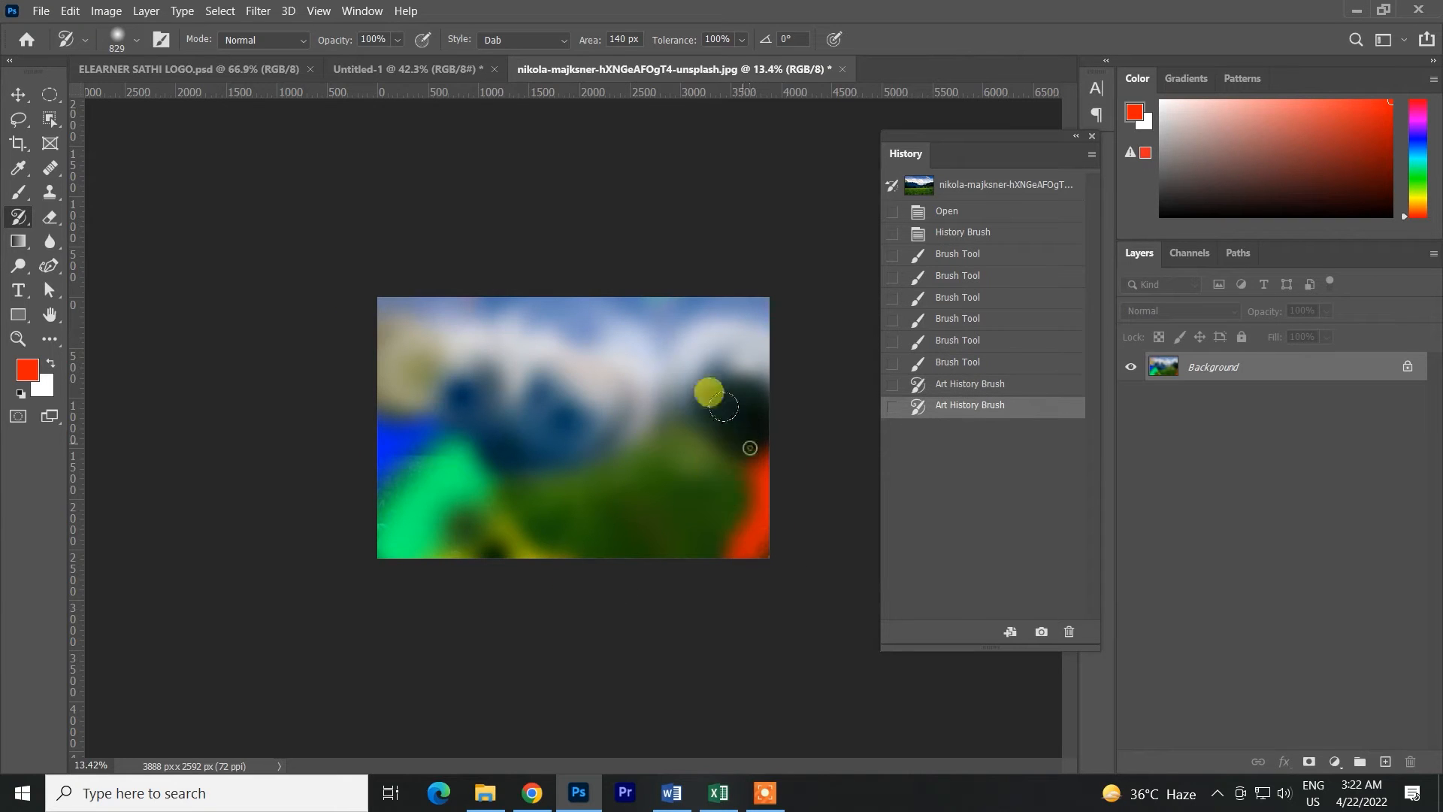
pyautogui.moveTo(724, 409); pyautogui.dragTo(725, 539)
pyautogui.moveTo(725, 538); pyautogui.dragTo(718, 431)
pyautogui.moveTo(542, 377)
pyautogui.mouseDown()
pyautogui.moveTo(331, 585)
pyautogui.moveTo(605, 303)
pyautogui.moveTo(284, 277)
pyautogui.moveTo(767, 326)
pyautogui.moveTo(734, 548)
pyautogui.moveTo(742, 540)
pyautogui.mouseUp()
# Undo the Art History Brush strokes and step back to the state with all the colour stripes.
pyautogui.hotkey('ctrl', 'z')
pyautogui.hotkey('ctrl', 'z')
pyautogui.hotkey('ctrl', 'z')
pyautogui.hotkey('ctrl', 'z')
pyautogui.hotkey('ctrl', 'z')
pyautogui.hotkey('ctrl', 'z')
pyautogui.hotkey('ctrl', 'z')
pyautogui.hotkey('ctrl', 'z')
pyautogui.hotkey('ctrl', 'z')
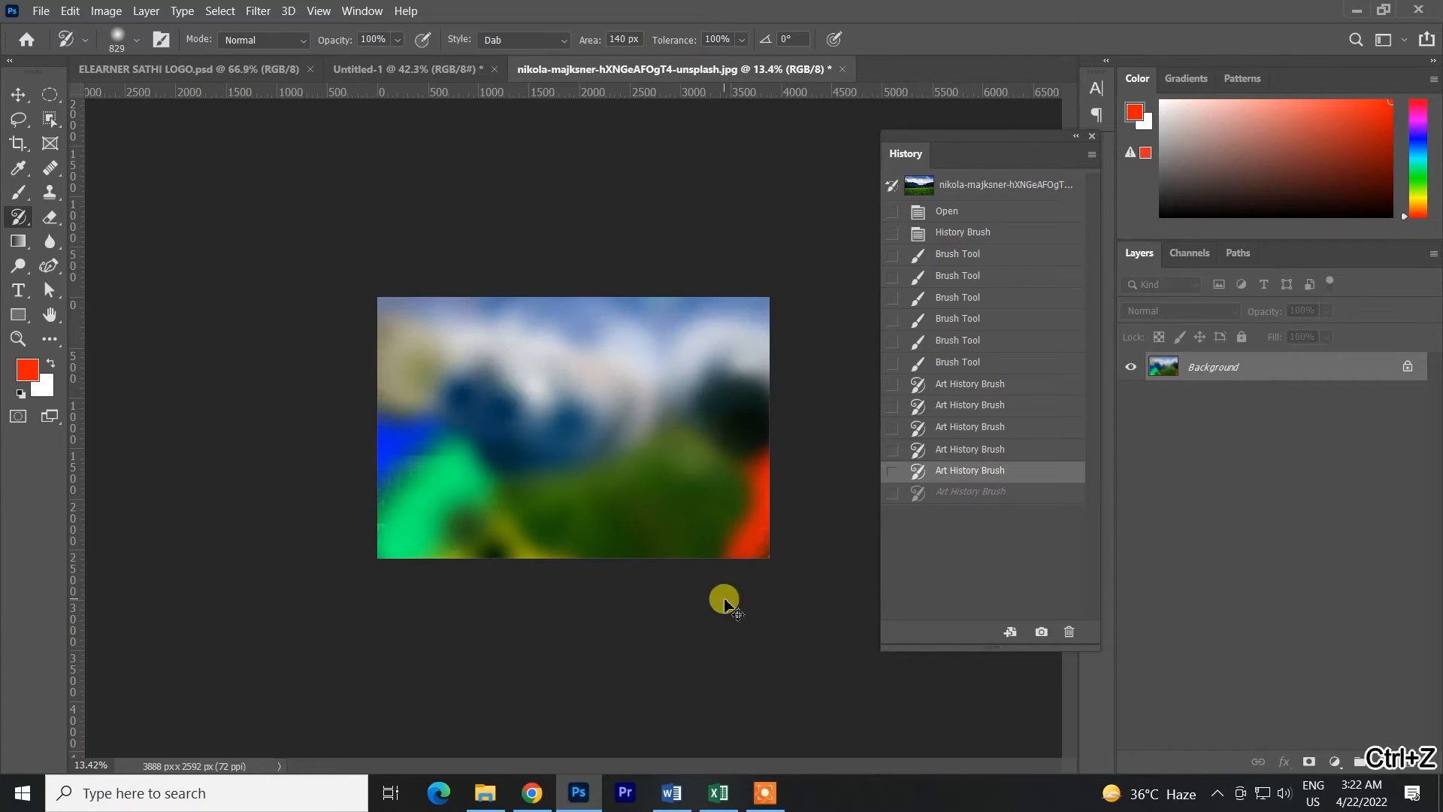
pyautogui.hotkey('ctrl', 'z')
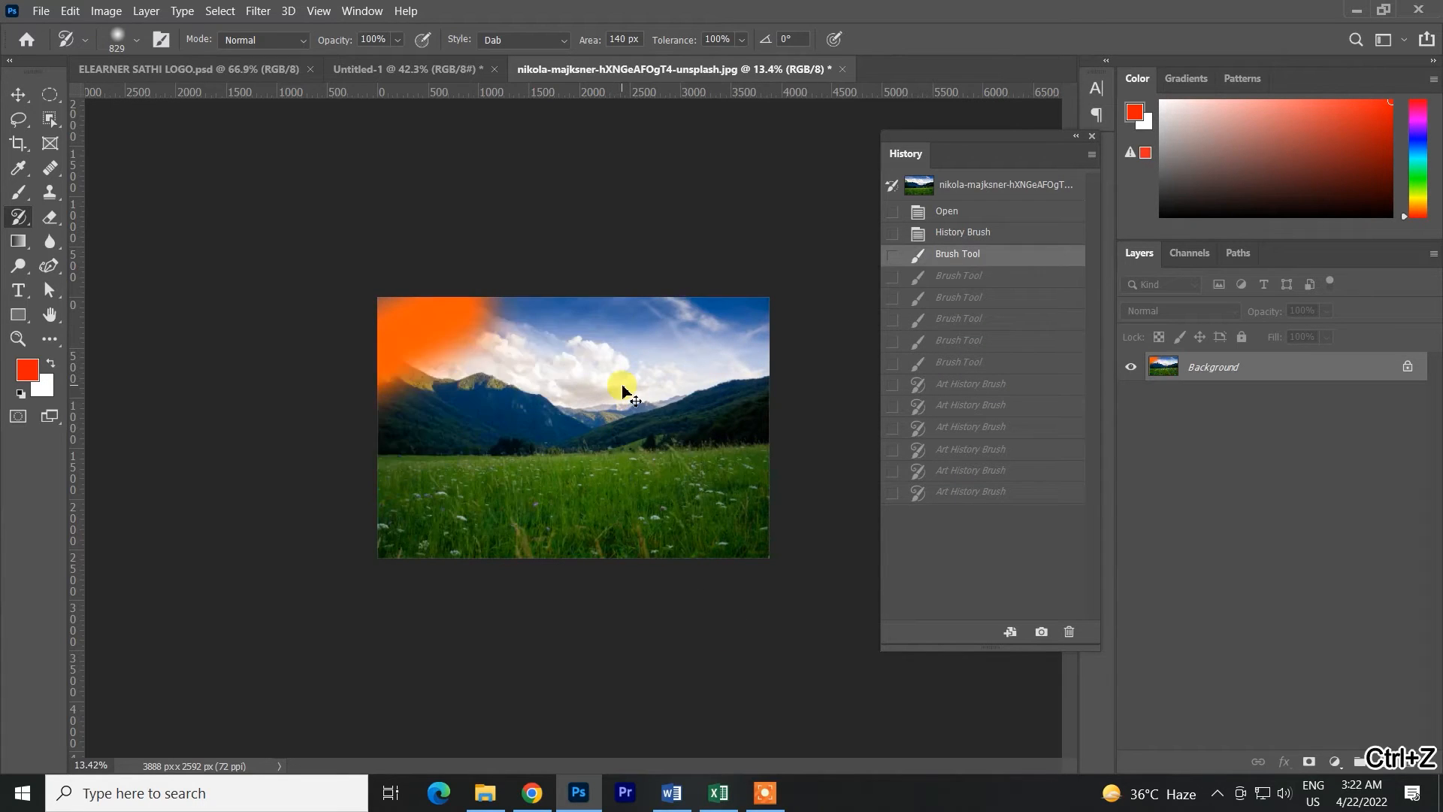
pyautogui.hotkey('ctrl', 'shift', 'z')
pyautogui.hotkey('ctrl', 'shift', 'z')
pyautogui.hotkey('ctrl', 'shift', 'z')
pyautogui.hotkey('ctrl', 'shift', 'z')
# Set the Art History Brush to about 1590 px and Loose Curl style, paint over the stripes, and undo the stroke.
pyautogui.rightClick(20, 221)
pyautogui.click(96, 237)
pyautogui.scroll(3, 527, 412)
pyautogui.moveTo(540, 424); pyautogui.dragTo(619, 451)
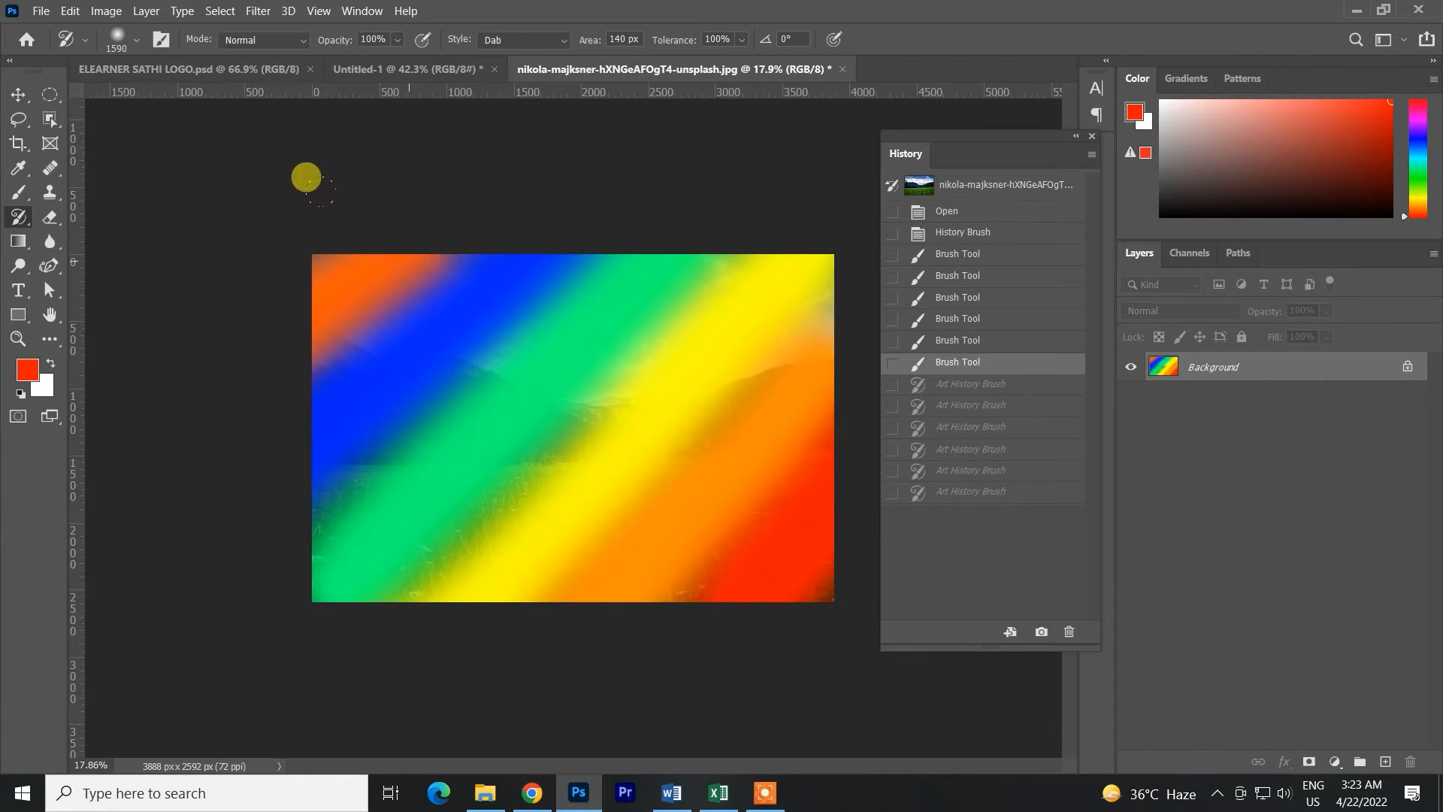
pyautogui.click(517, 40)
pyautogui.click(510, 170)
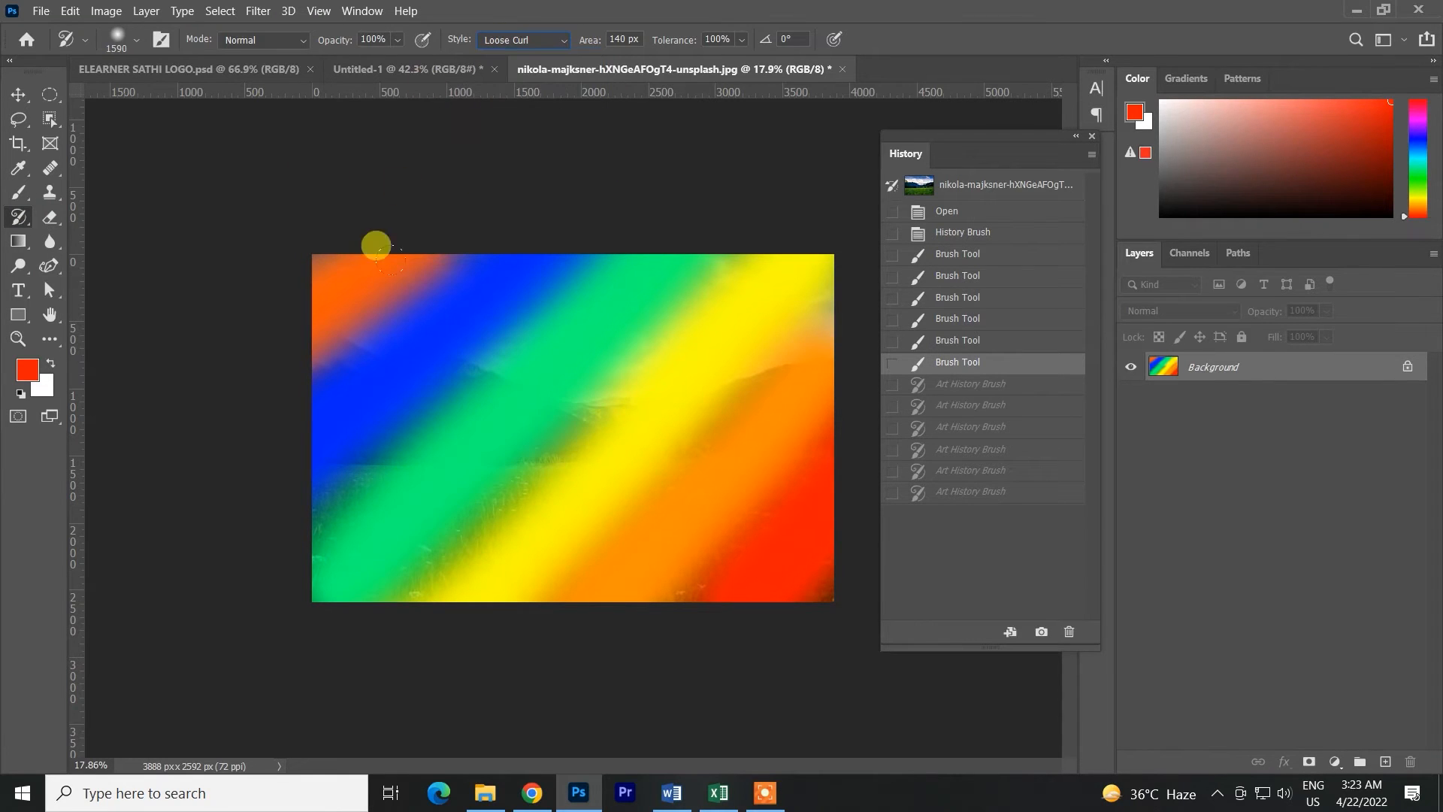
pyautogui.moveTo(281, 232)
pyautogui.mouseDown()
pyautogui.moveTo(351, 215)
pyautogui.moveTo(347, 302)
pyautogui.moveTo(312, 331)
pyautogui.mouseUp()
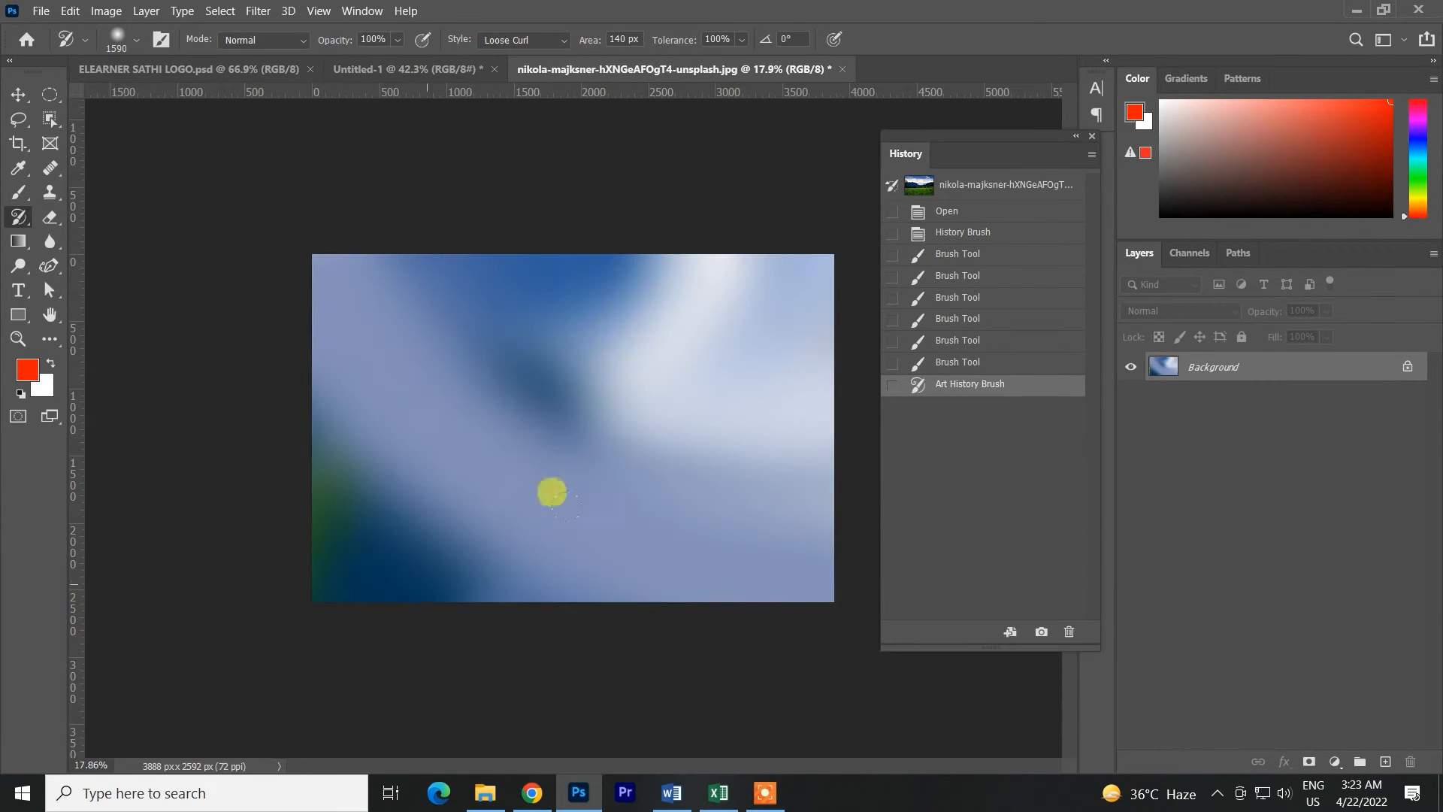
pyautogui.hotkey('ctrl', 'z')
# Enlarge the brush to about 1877 px and paint Loose Curl strokes over the whole striped image.
pyautogui.moveTo(524, 382); pyautogui.dragTo(416, 387)
pyautogui.moveTo(354, 258)
pyautogui.mouseDown()
pyautogui.moveTo(347, 418)
pyautogui.moveTo(403, 246)
pyautogui.moveTo(446, 347)
pyautogui.moveTo(514, 410)
pyautogui.moveTo(565, 399)
pyautogui.moveTo(691, 273)
pyautogui.moveTo(763, 416)
pyautogui.moveTo(739, 507)
pyautogui.moveTo(569, 500)
pyautogui.moveTo(623, 573)
pyautogui.moveTo(474, 606)
pyautogui.moveTo(544, 549)
pyautogui.moveTo(742, 549)
pyautogui.moveTo(554, 495)
pyautogui.moveTo(523, 518)
pyautogui.moveTo(582, 522)
pyautogui.moveTo(542, 439)
pyautogui.moveTo(653, 474)
pyautogui.moveTo(545, 478)
pyautogui.moveTo(584, 311)
pyautogui.moveTo(500, 347)
pyautogui.moveTo(538, 311)
pyautogui.mouseUp()
pyautogui.moveTo(540, 312); pyautogui.dragTo(681, 329)
pyautogui.moveTo(368, 293)
pyautogui.mouseDown()
pyautogui.moveTo(346, 272)
pyautogui.moveTo(598, 286)
pyautogui.moveTo(658, 365)
pyautogui.mouseUp()
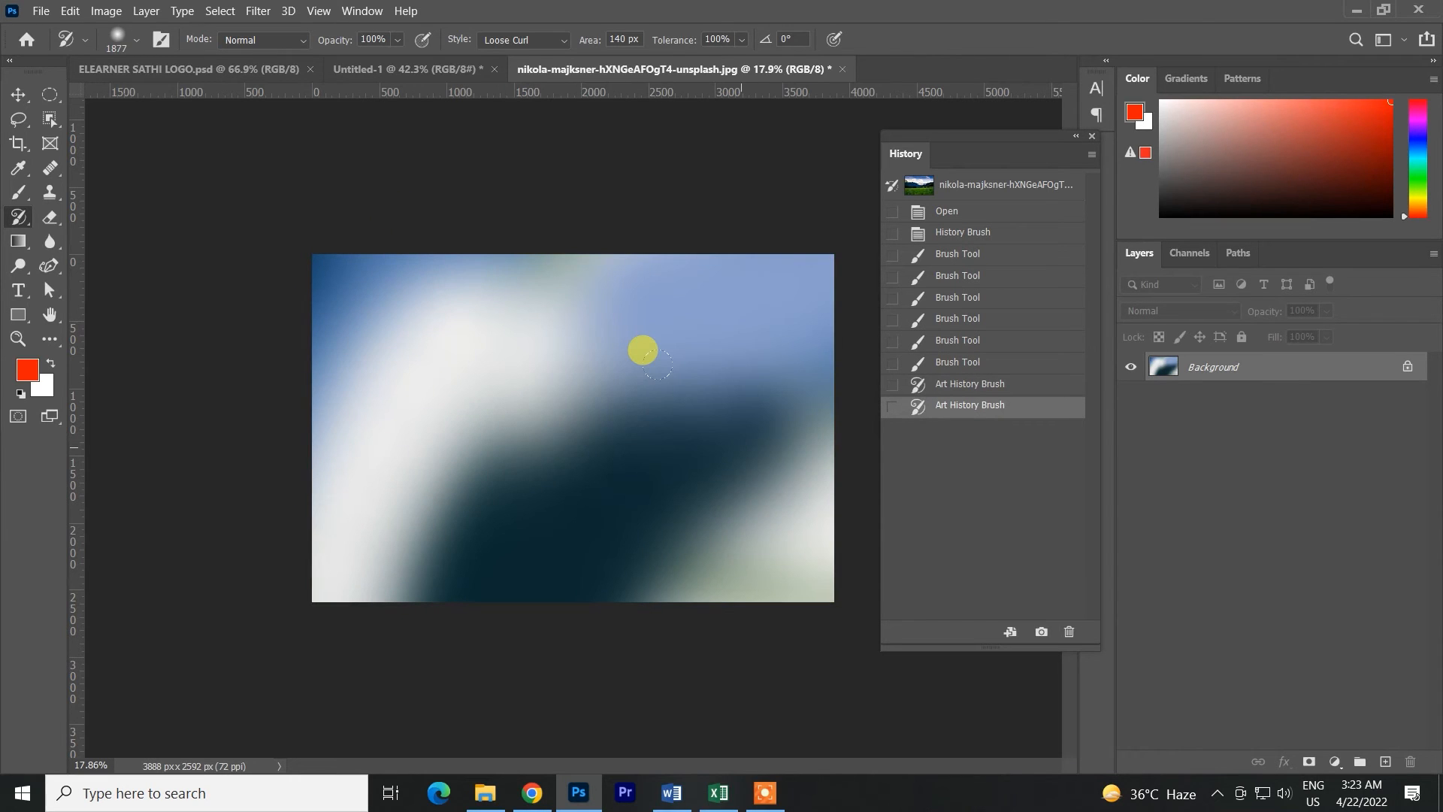